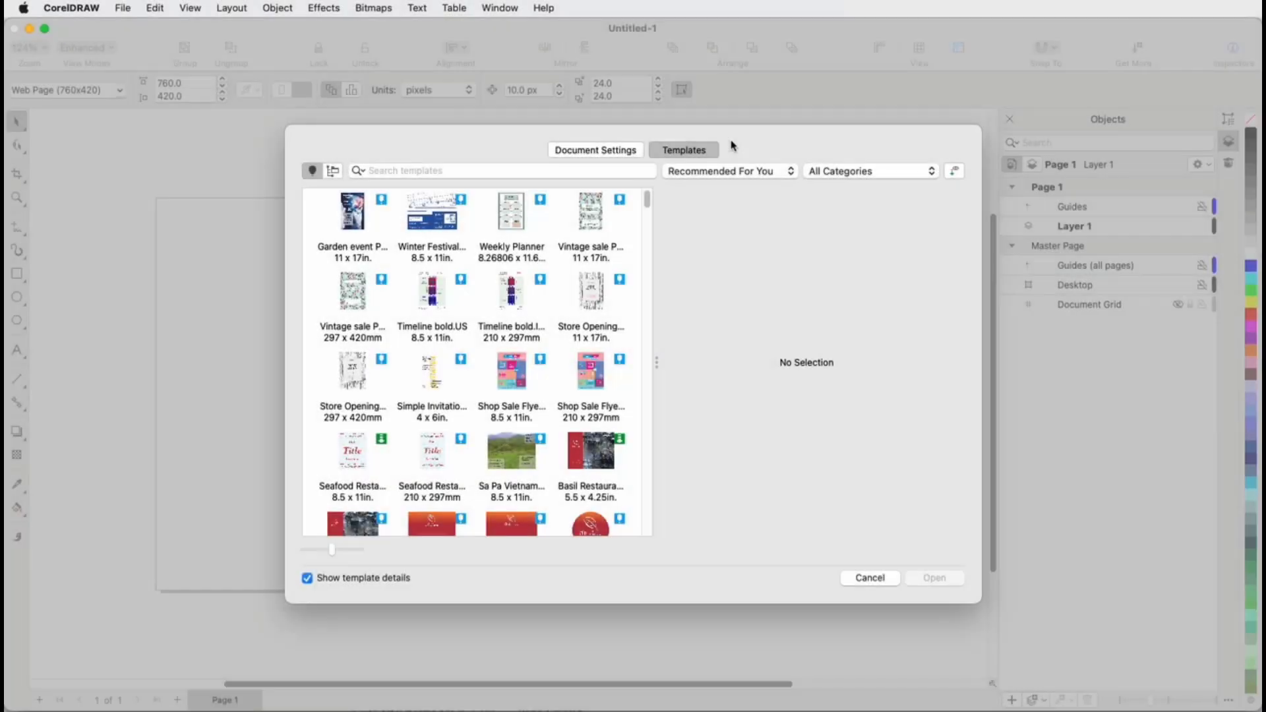
Step: Search the templates for 'menu', then 'restaurant', and clear the search
{"action": "left_click", "coordinate": [368, 172]}
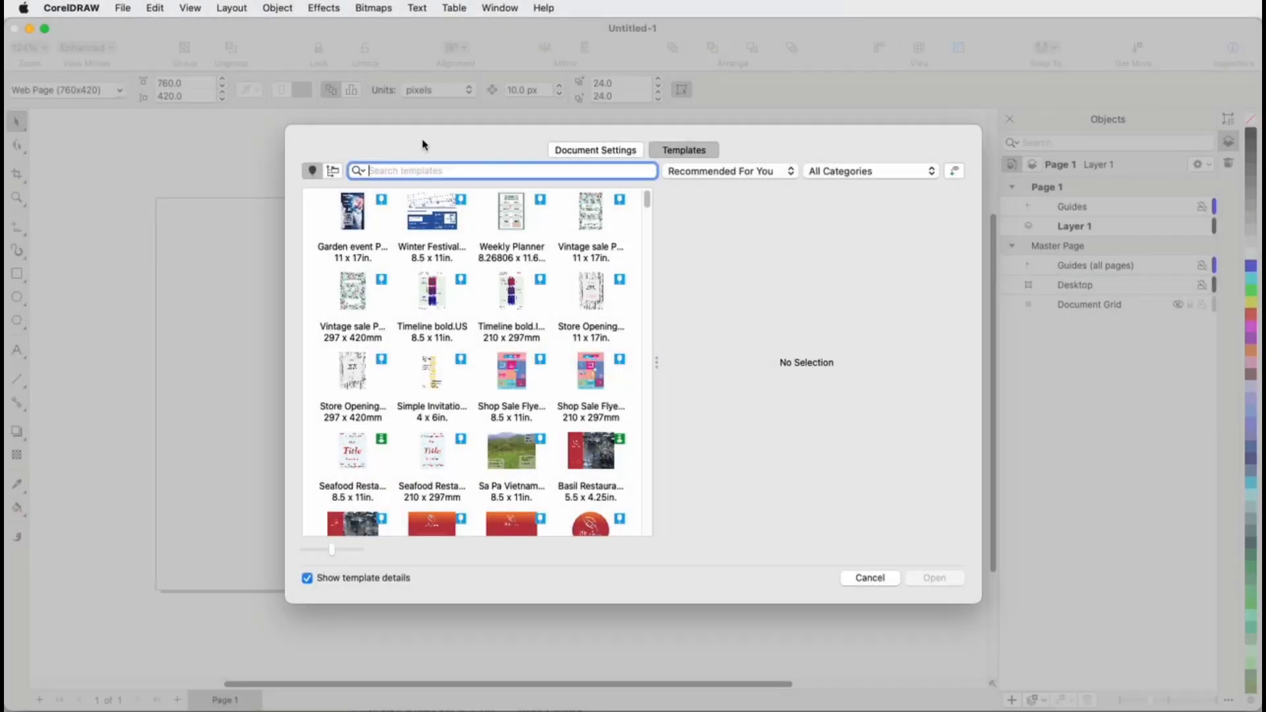
{"action": "type", "text": "restaurant"}
{"action": "key", "text": "Return"}
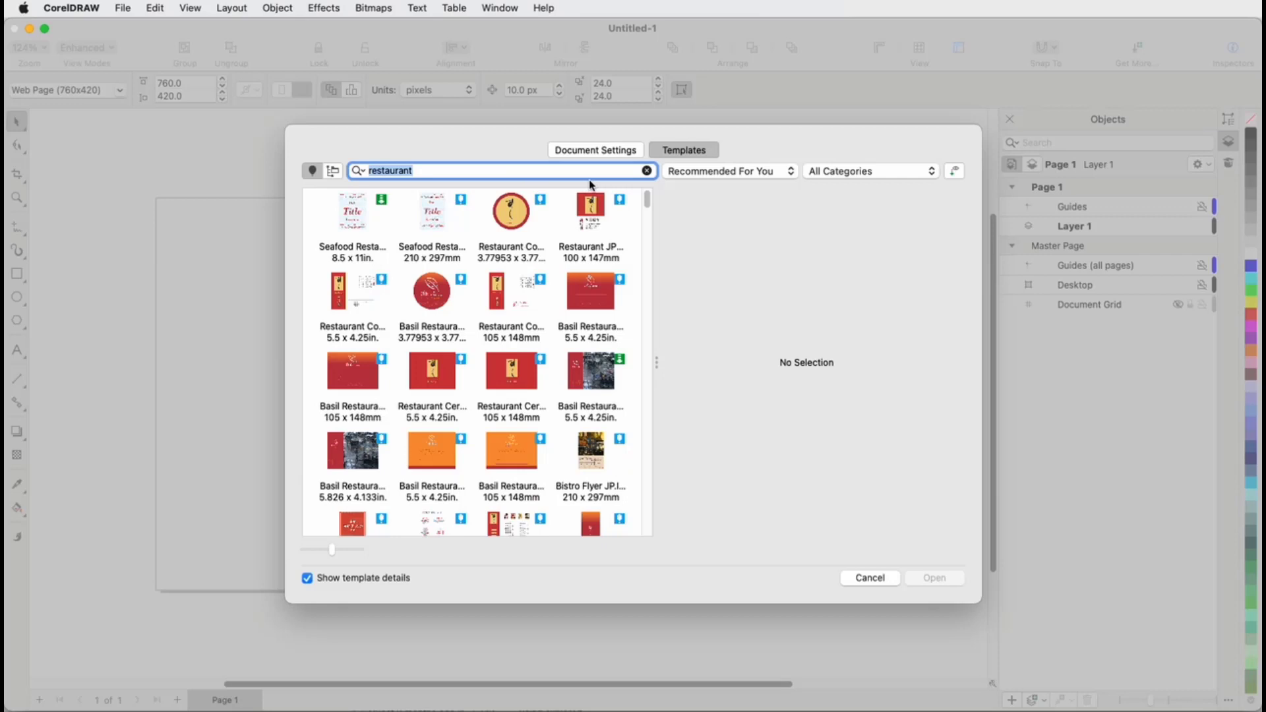
{"action": "left_click", "coordinate": [648, 171]}
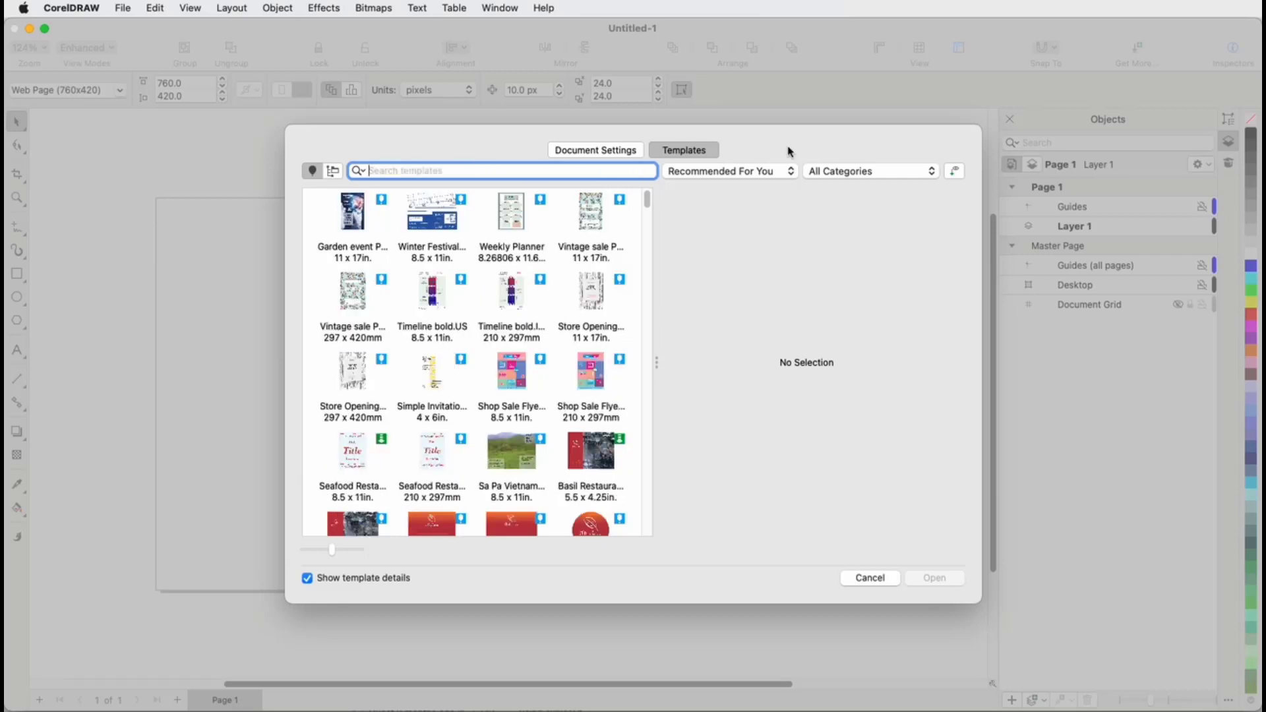
Step: Filter templates to Infographics, then Brochures, then back to All Categories
{"action": "left_click", "coordinate": [886, 173]}
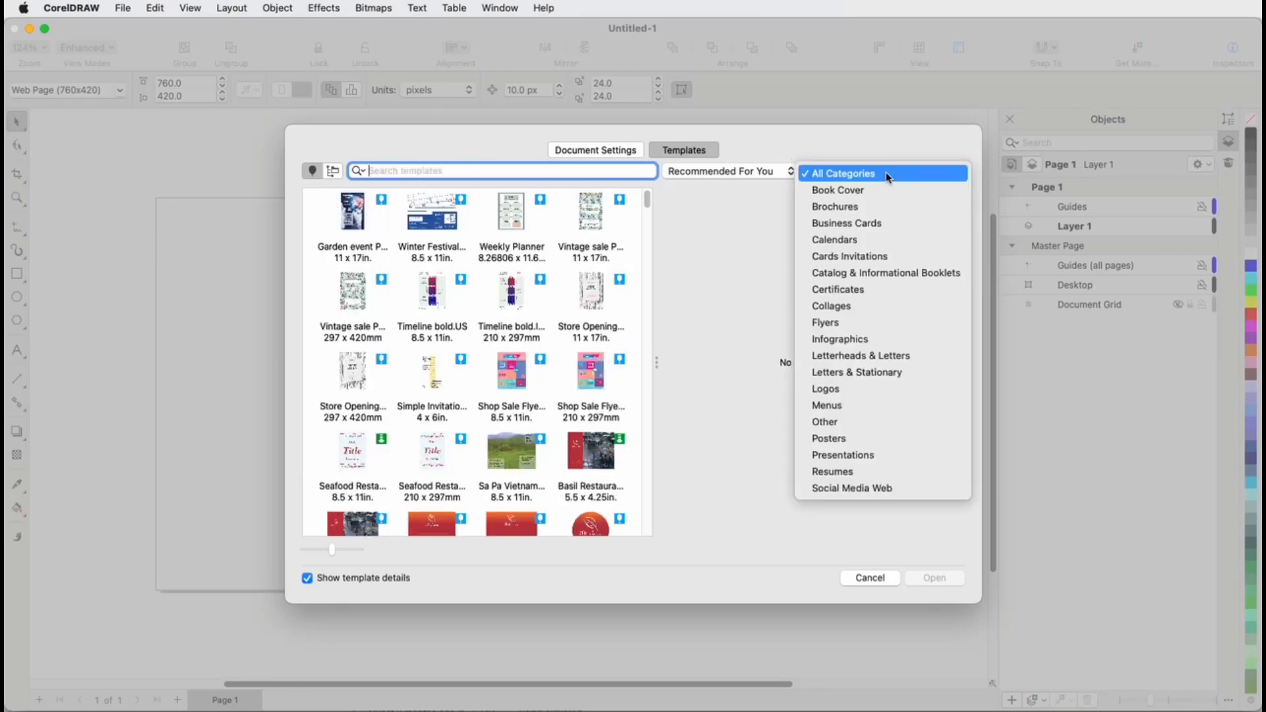
{"action": "left_click", "coordinate": [851, 339]}
{"action": "left_click", "coordinate": [864, 172]}
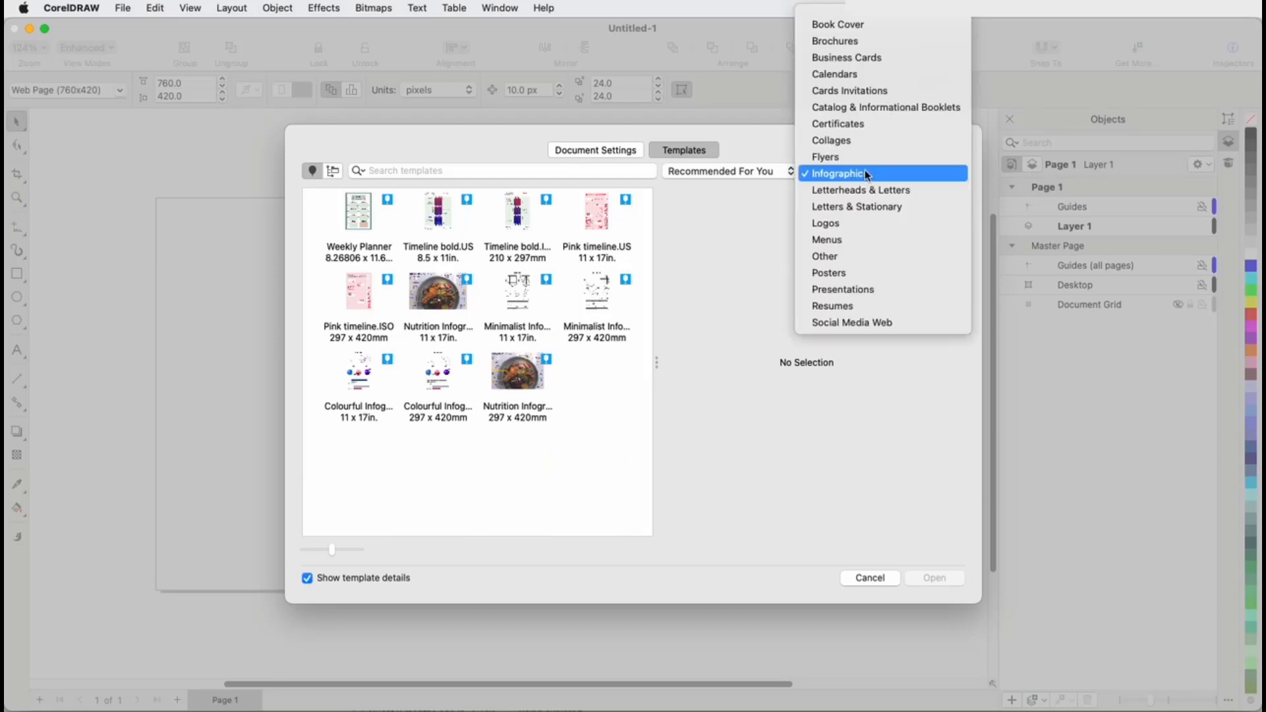
{"action": "left_click", "coordinate": [840, 41]}
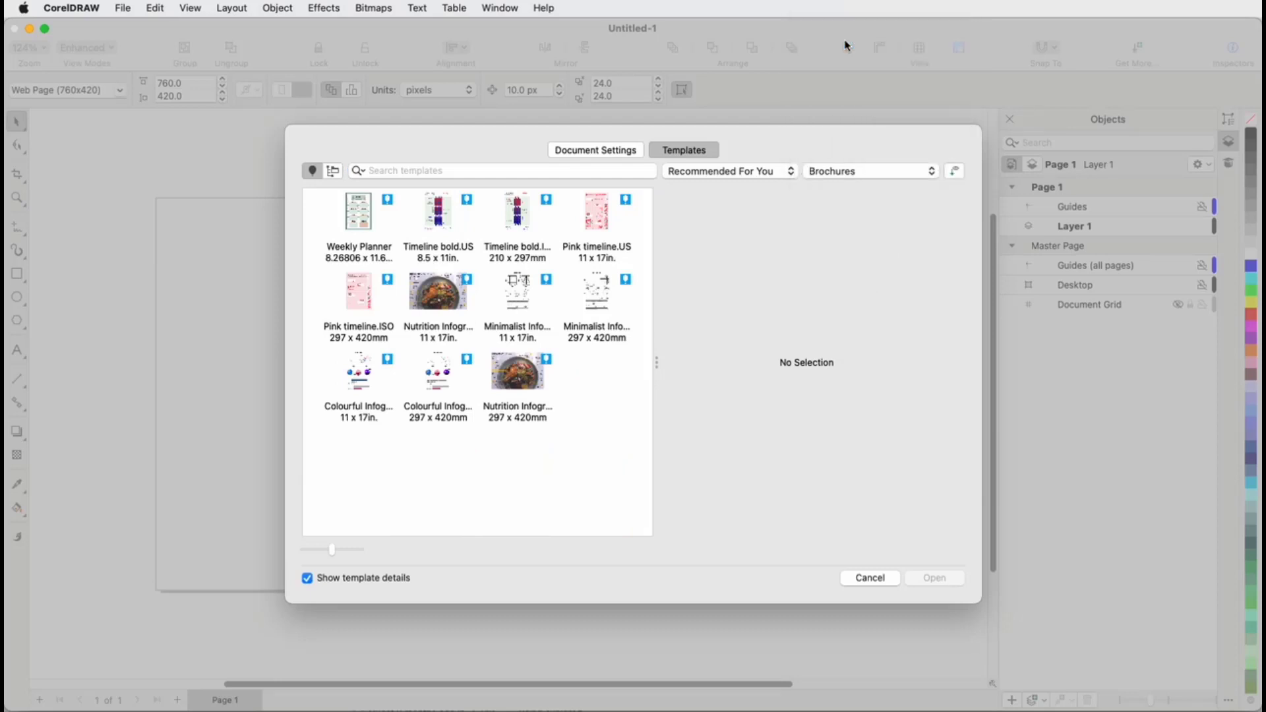
{"action": "left_click", "coordinate": [873, 174]}
{"action": "left_click", "coordinate": [866, 141]}
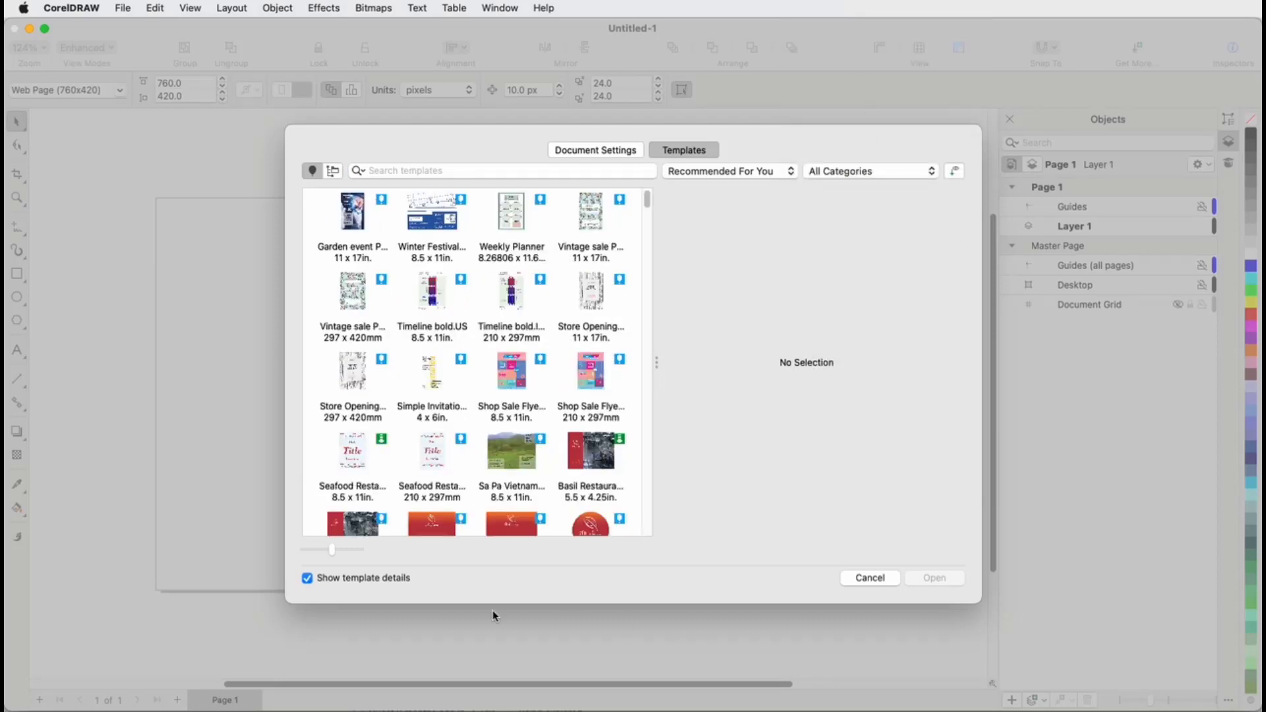
Step: Enlarge the thumbnails and open the Winter Festival brochure as a new document
{"action": "left_click_drag", "start_coordinate": [332, 550], "coordinate": [341, 550]}
{"action": "left_click", "coordinate": [459, 248]}
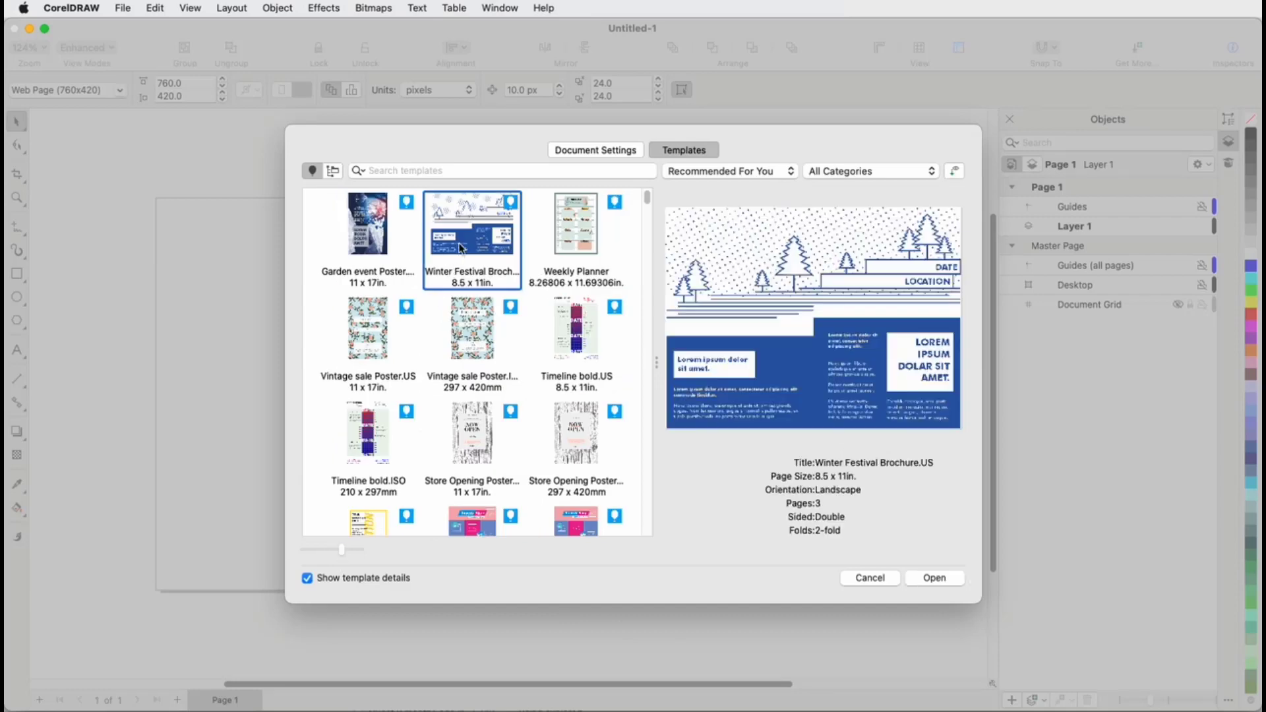
{"action": "left_click", "coordinate": [933, 580]}
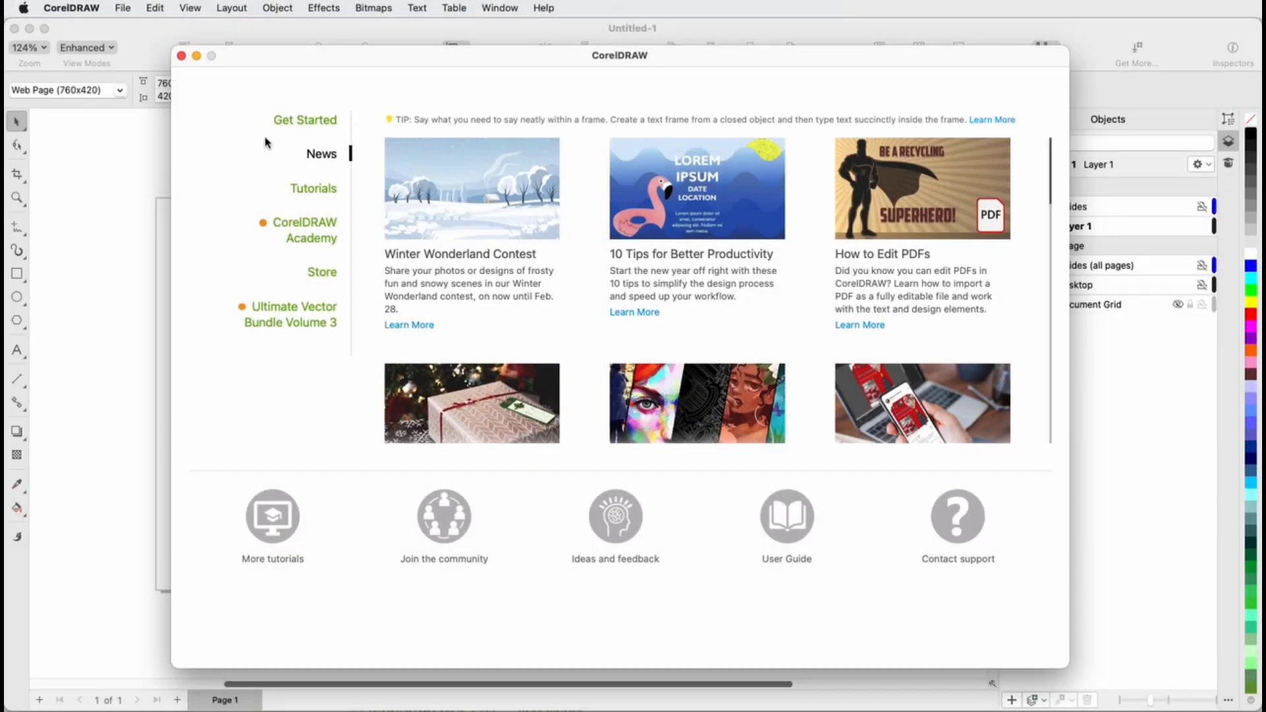
Step: From the welcome screen's Get Started section, start a template document, then cancel the browser
{"action": "left_click", "coordinate": [297, 120]}
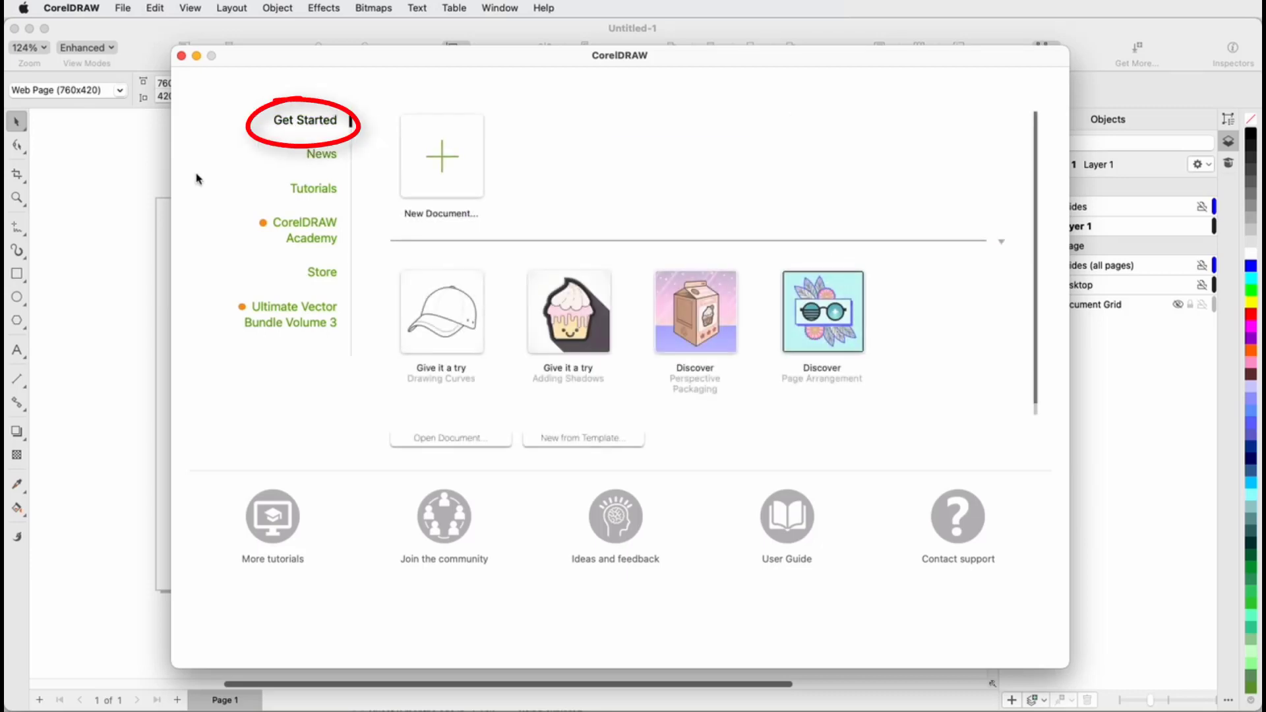
{"action": "left_click", "coordinate": [576, 444]}
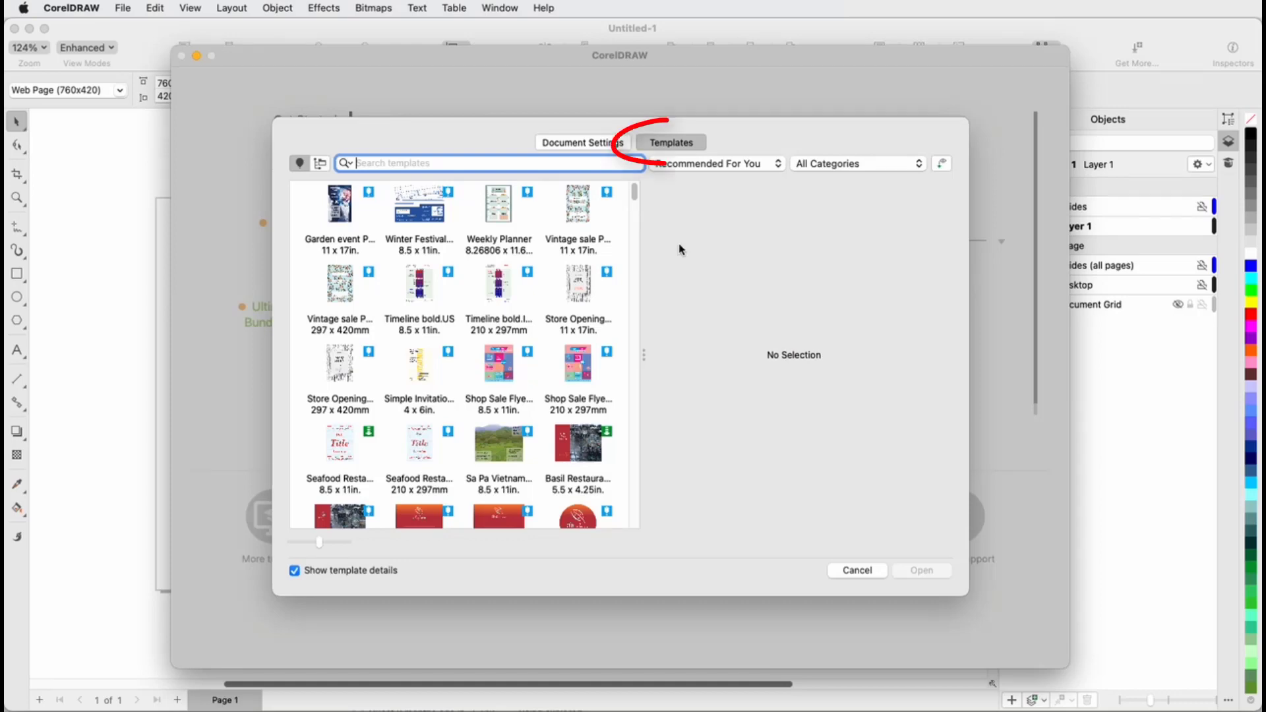
{"action": "left_click", "coordinate": [852, 577]}
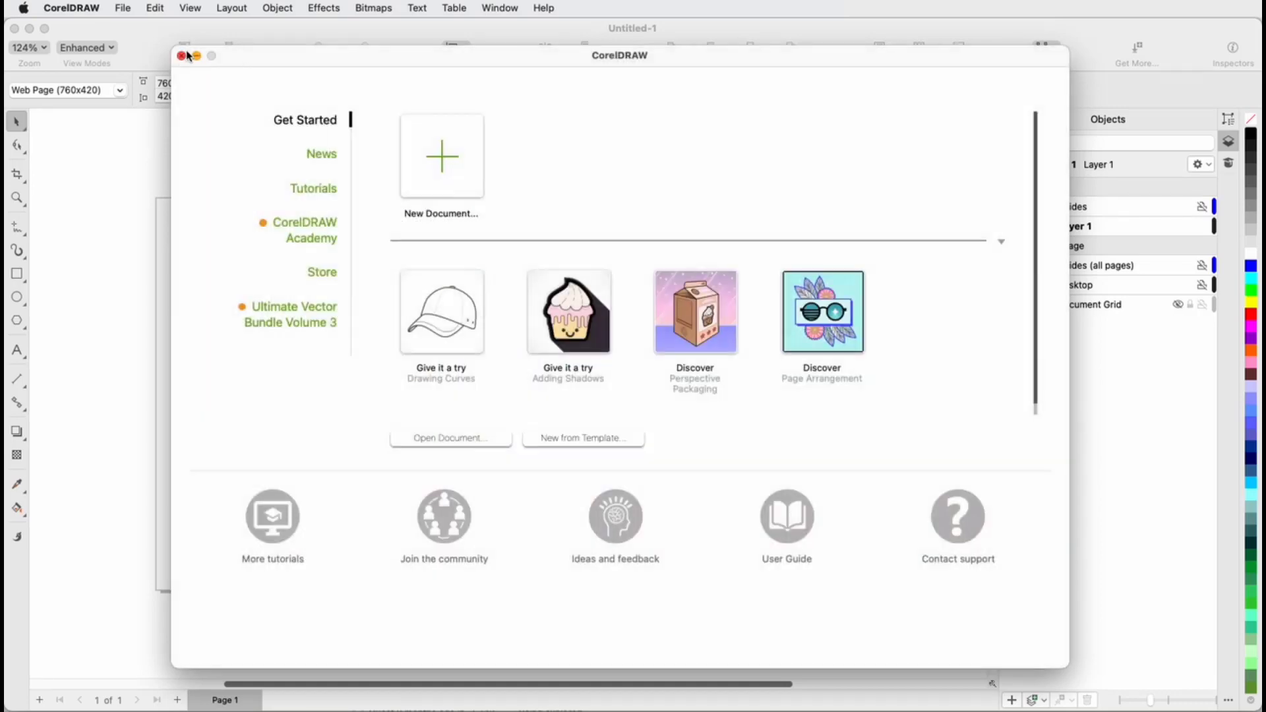
Step: Close the welcome window, then start New from Template and cancel it
{"action": "left_click", "coordinate": [182, 56]}
{"action": "left_click", "coordinate": [124, 9]}
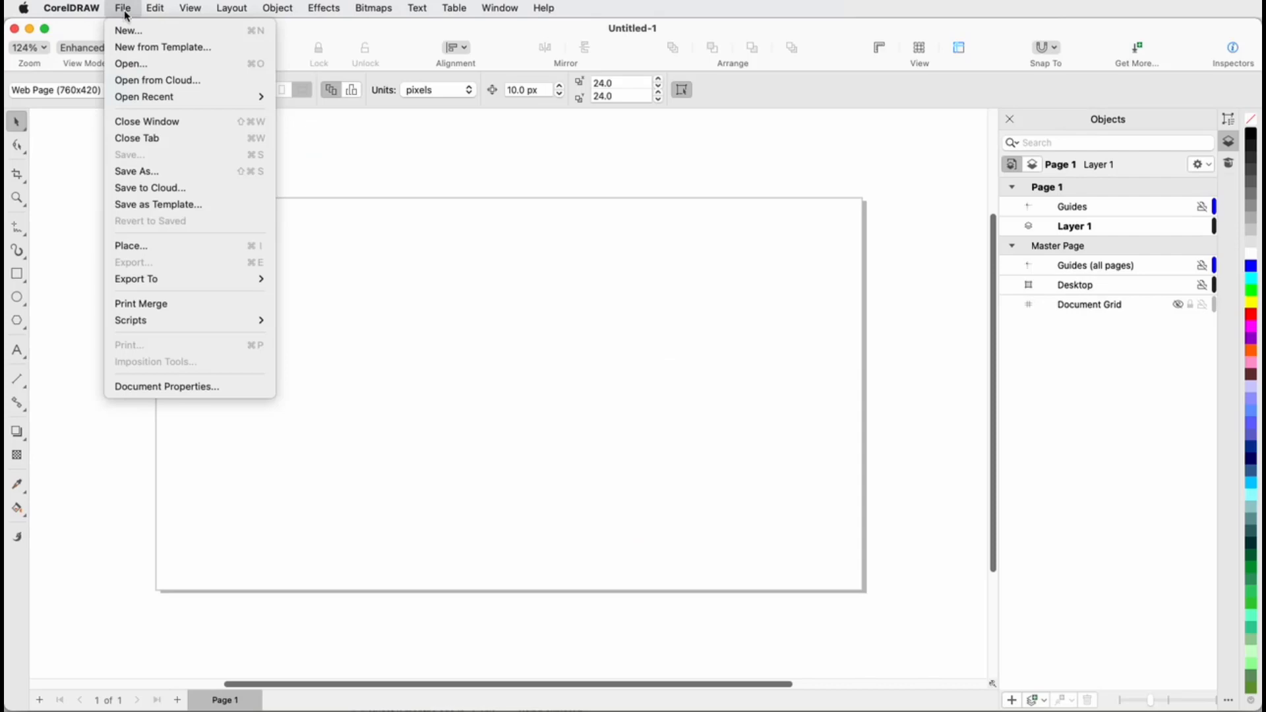
{"action": "left_click", "coordinate": [212, 49]}
{"action": "left_click", "coordinate": [896, 577]}
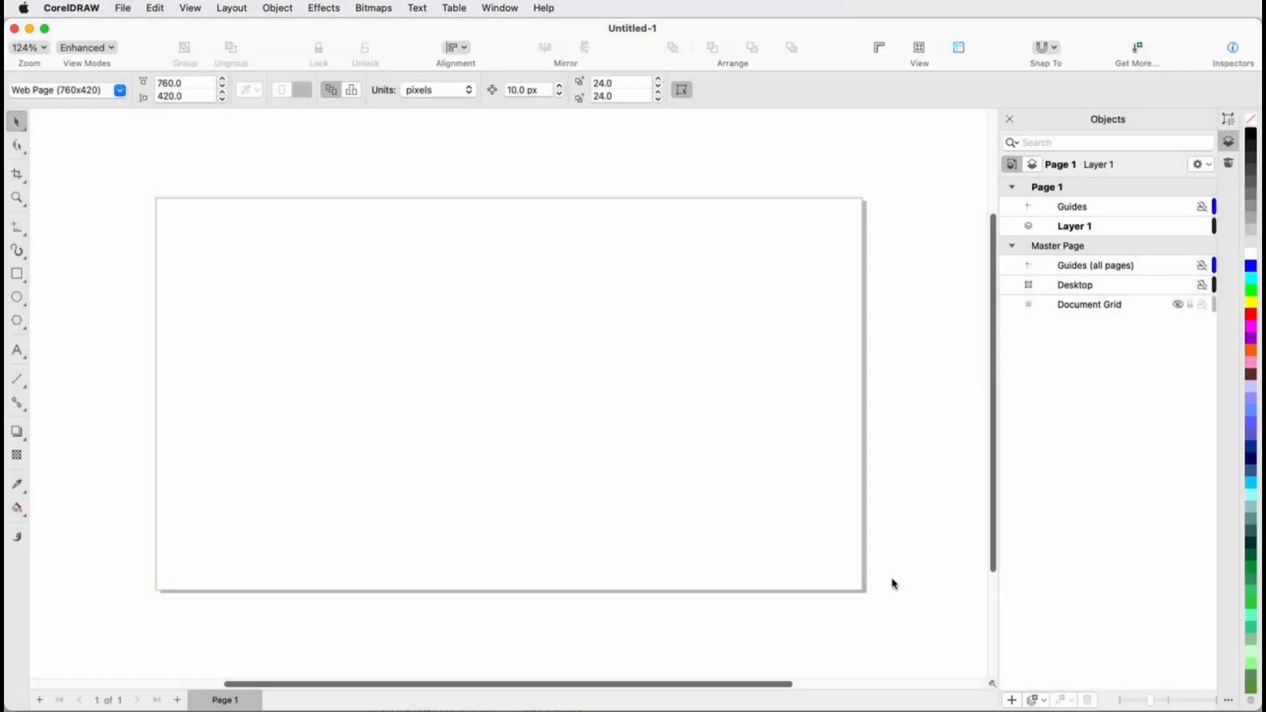
Step: Start a new document and switch the Create a New Document dialog to Templates
{"action": "left_click", "coordinate": [123, 8]}
{"action": "left_click", "coordinate": [158, 29]}
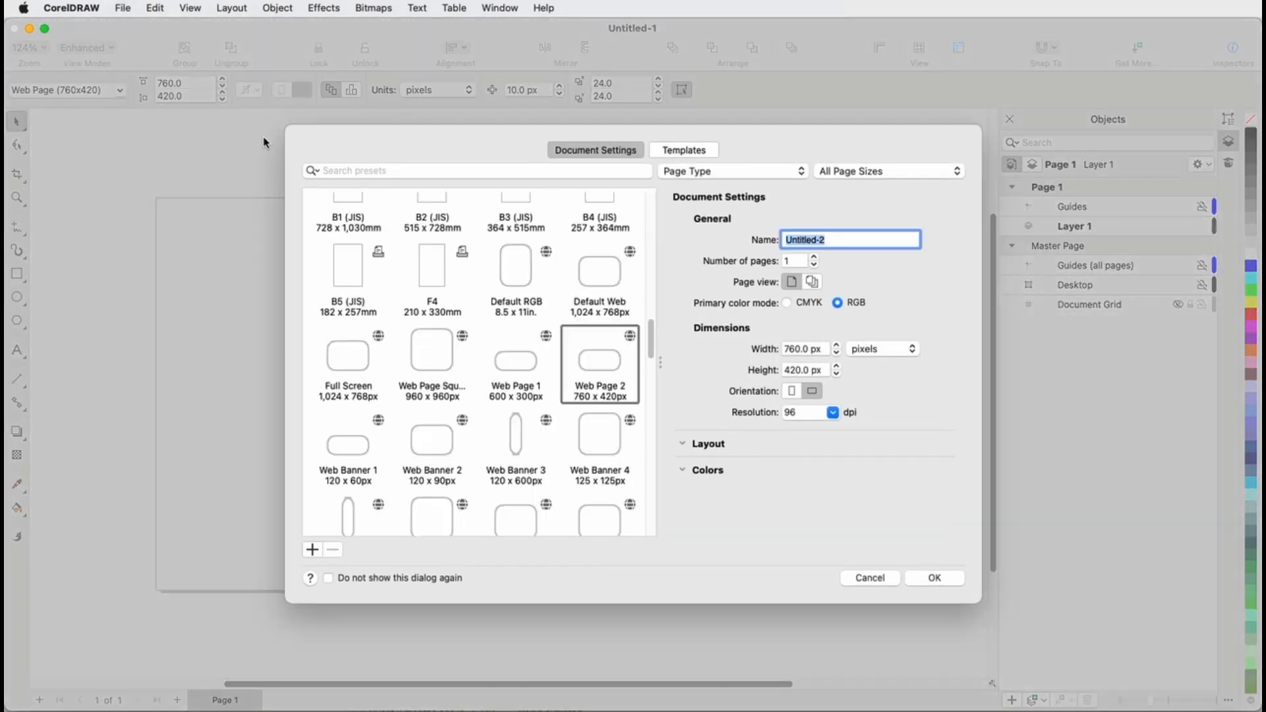
{"action": "left_click", "coordinate": [676, 156]}
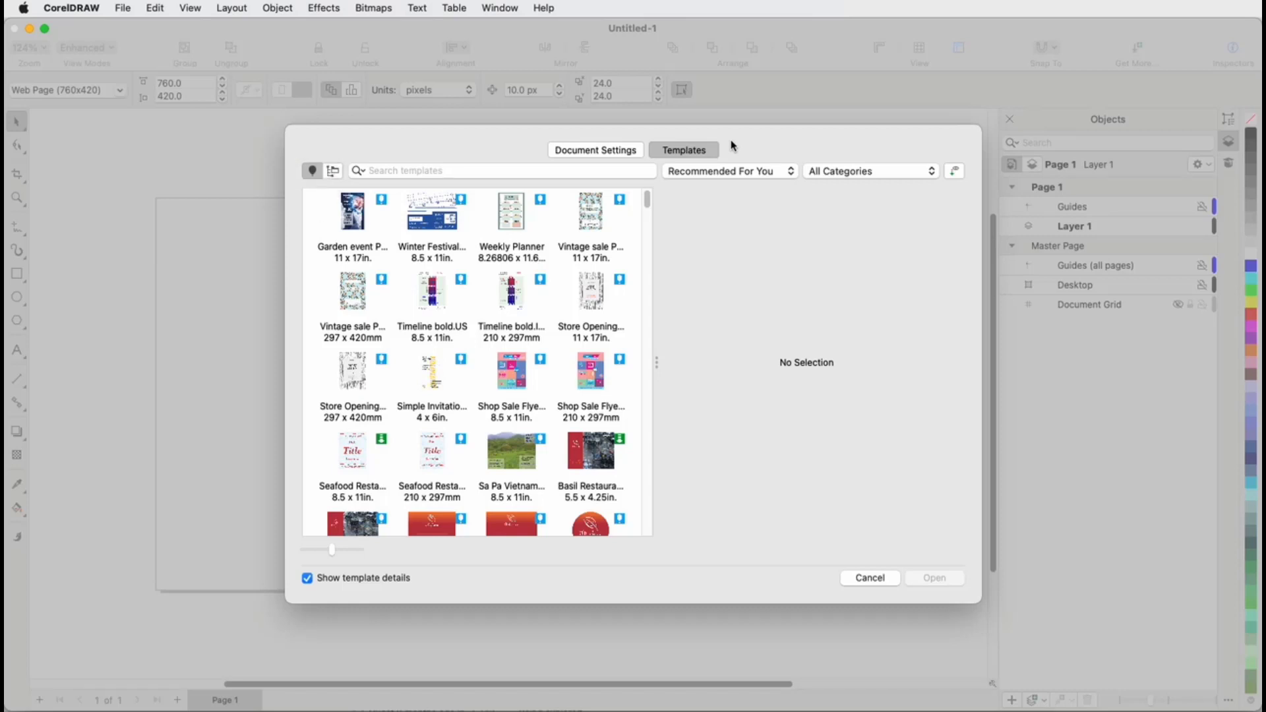
{"action": "left_click", "coordinate": [337, 175]}
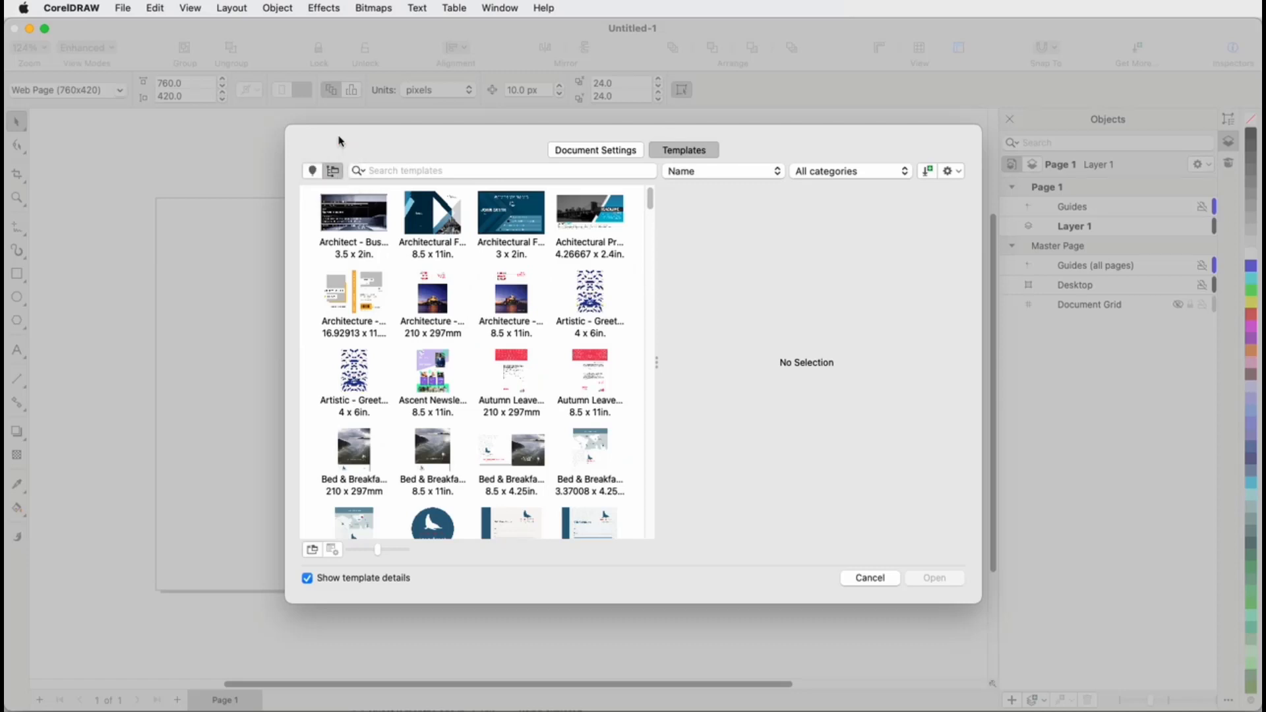
{"action": "left_click", "coordinate": [313, 172]}
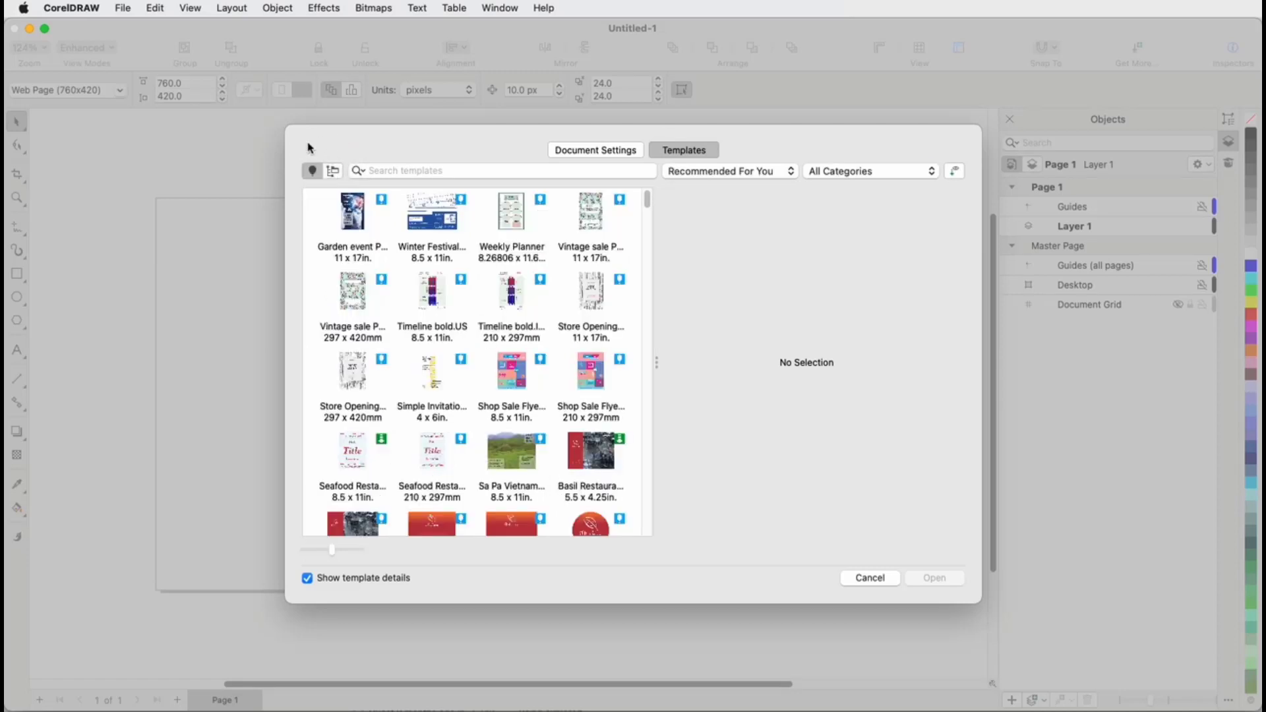
{"action": "left_click", "coordinate": [395, 171]}
{"action": "type", "text": "menu"}
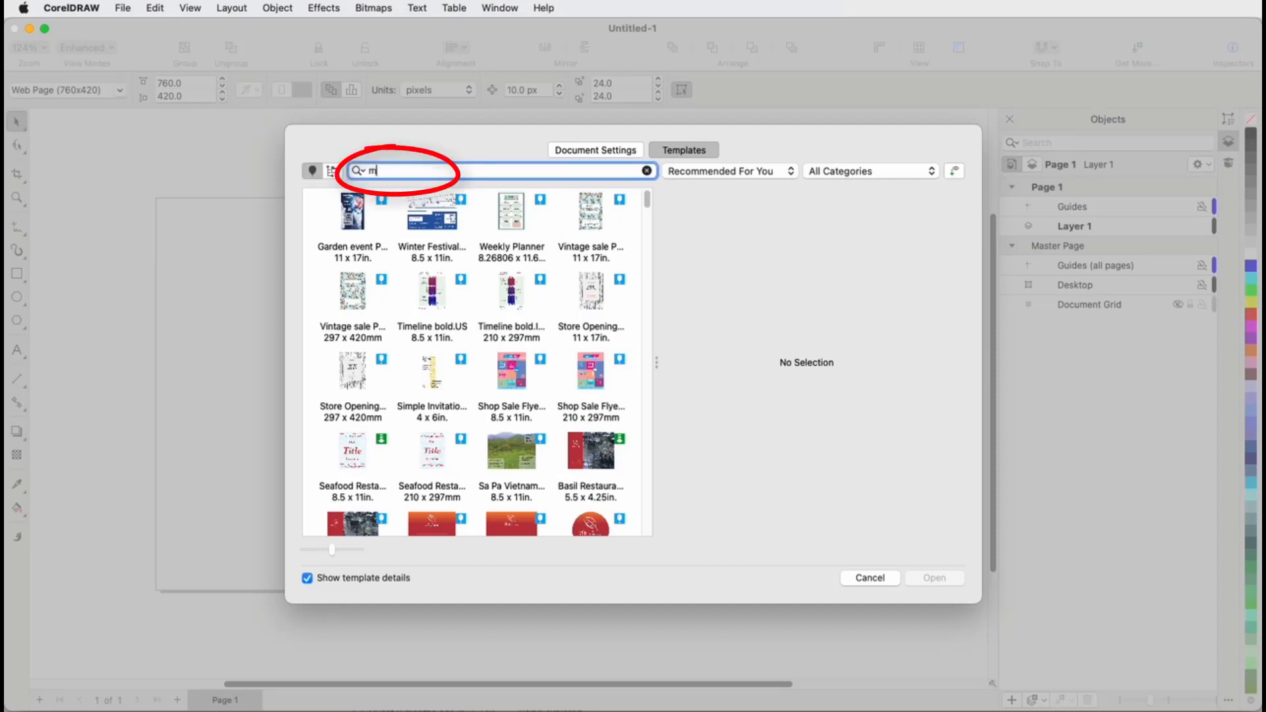
{"action": "key", "text": "BackSpace"}
{"action": "key", "text": "BackSpace"}
{"action": "key", "text": "BackSpace"}
{"action": "key", "text": "BackSpace"}
{"action": "type", "text": "restaurant"}
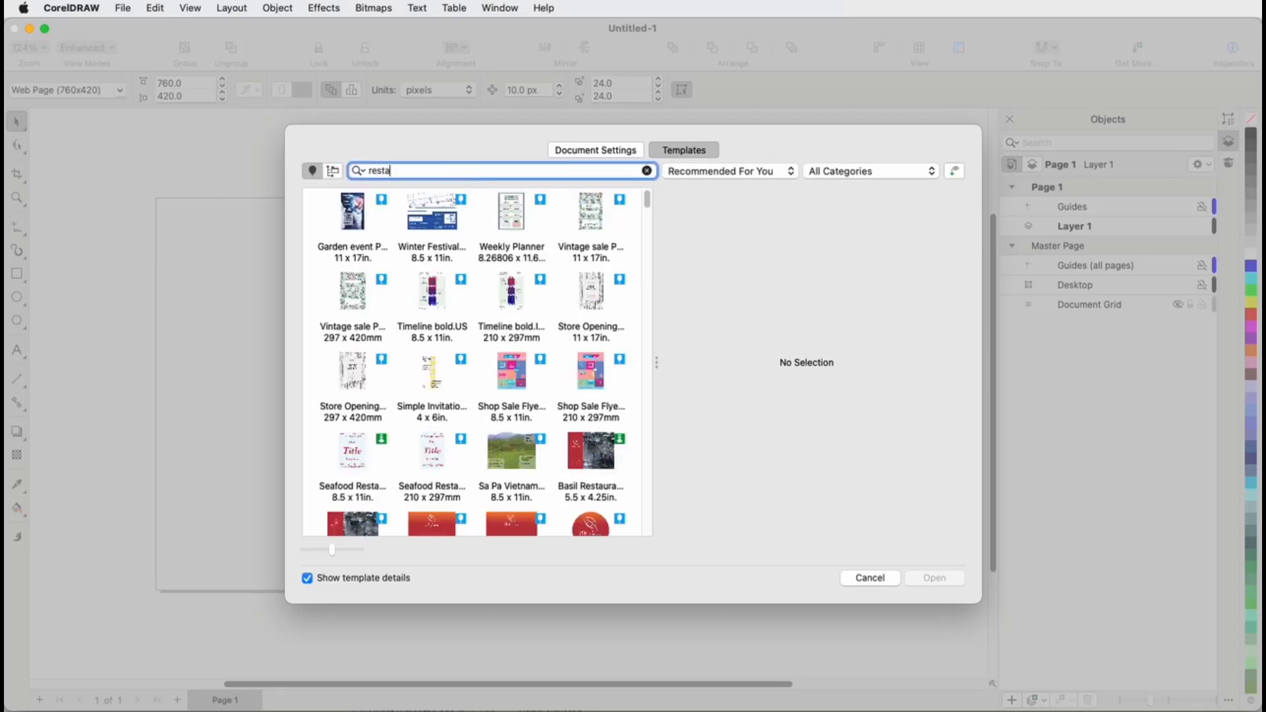
{"action": "key", "text": "super+a"}
{"action": "left_click", "coordinate": [647, 171]}
{"action": "left_click", "coordinate": [786, 171]}
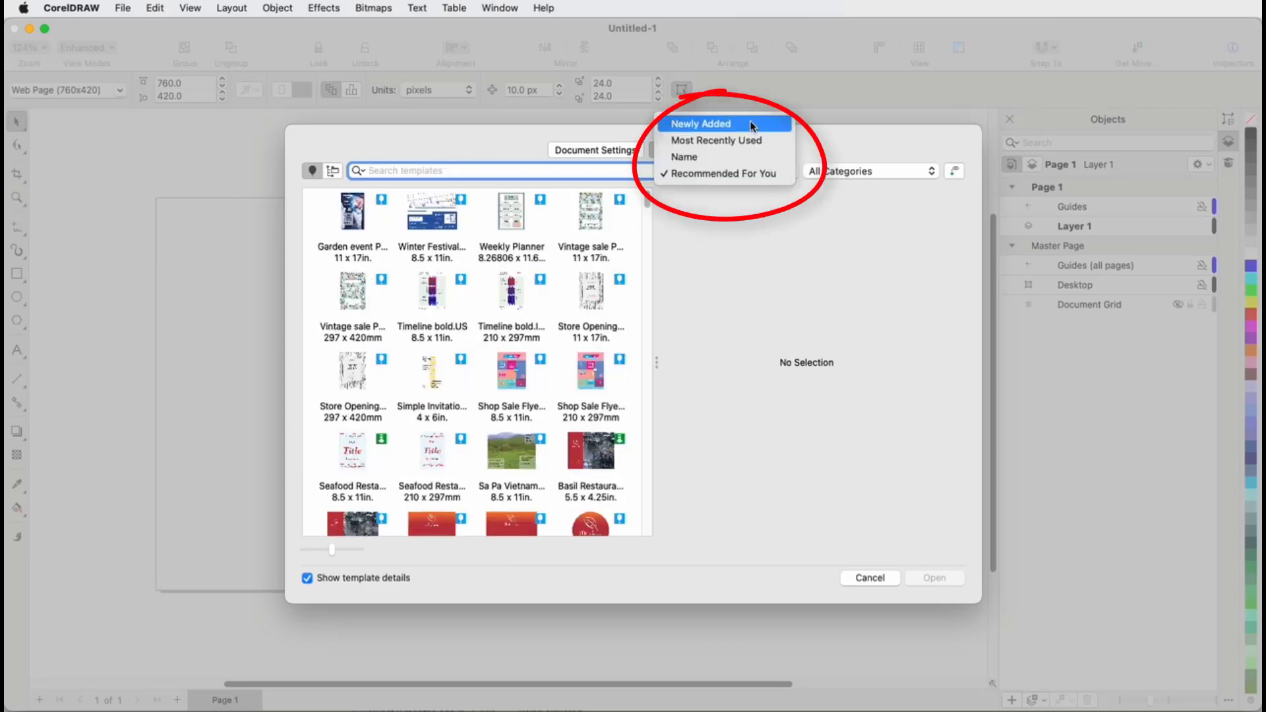
{"action": "left_click", "coordinate": [748, 123]}
{"action": "left_click", "coordinate": [781, 171]}
{"action": "left_click", "coordinate": [778, 193]}
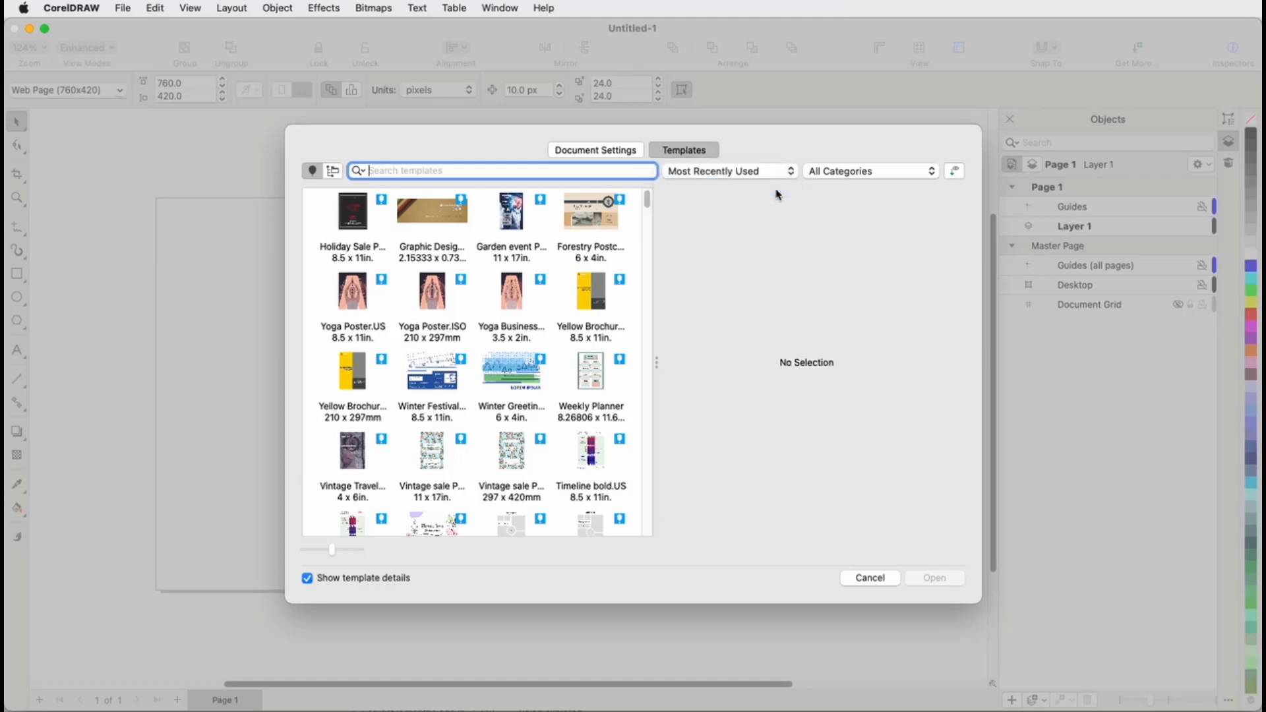
{"action": "left_click", "coordinate": [779, 174]}
{"action": "left_click", "coordinate": [779, 193]}
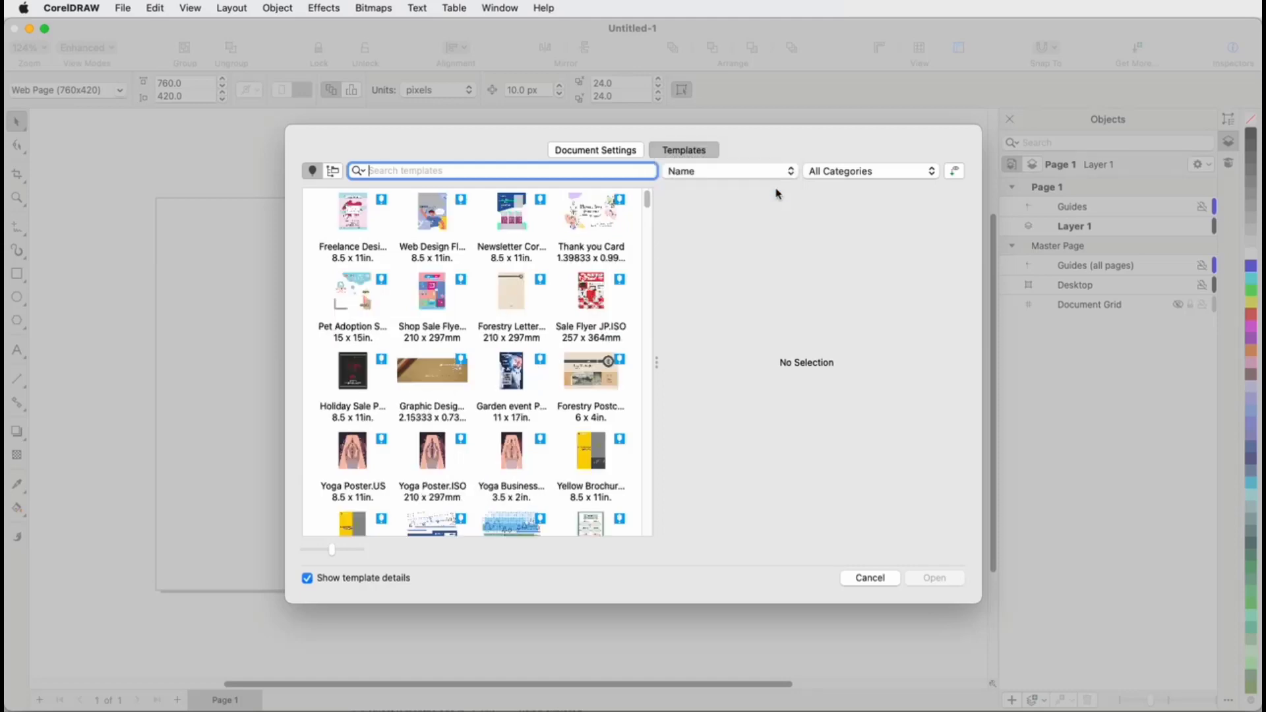
{"action": "left_click", "coordinate": [790, 172]}
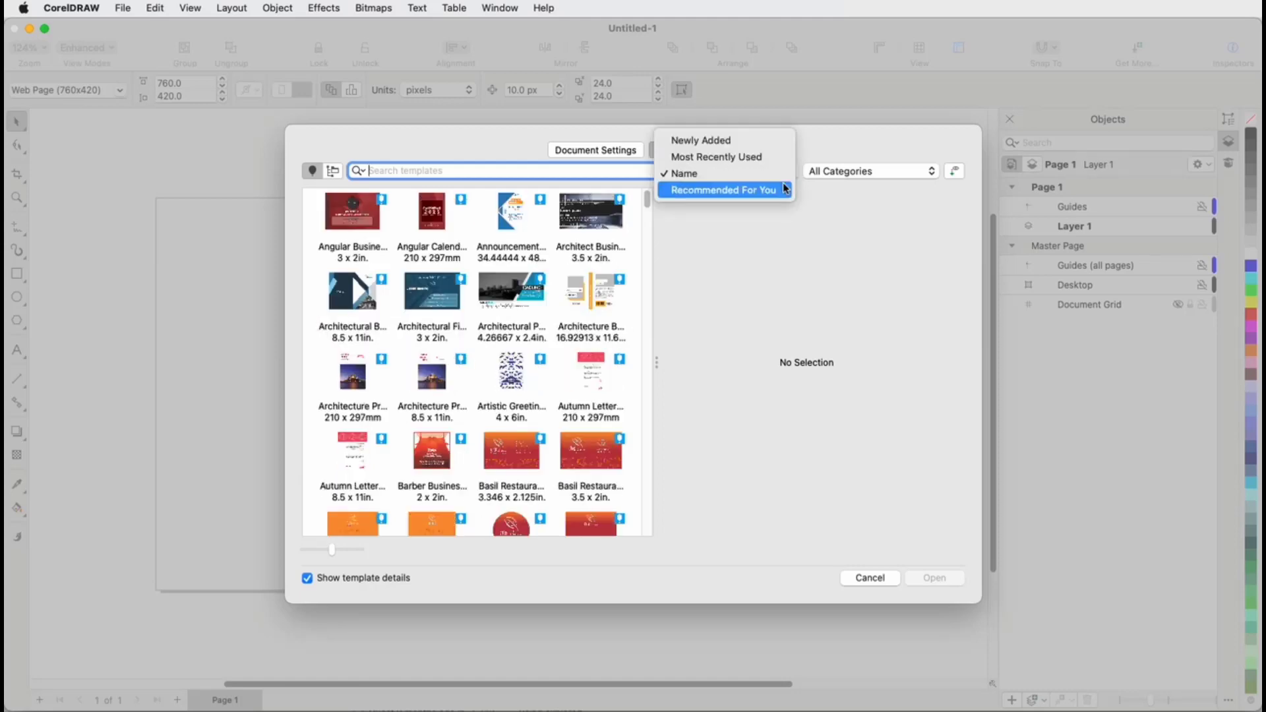
{"action": "left_click", "coordinate": [783, 188]}
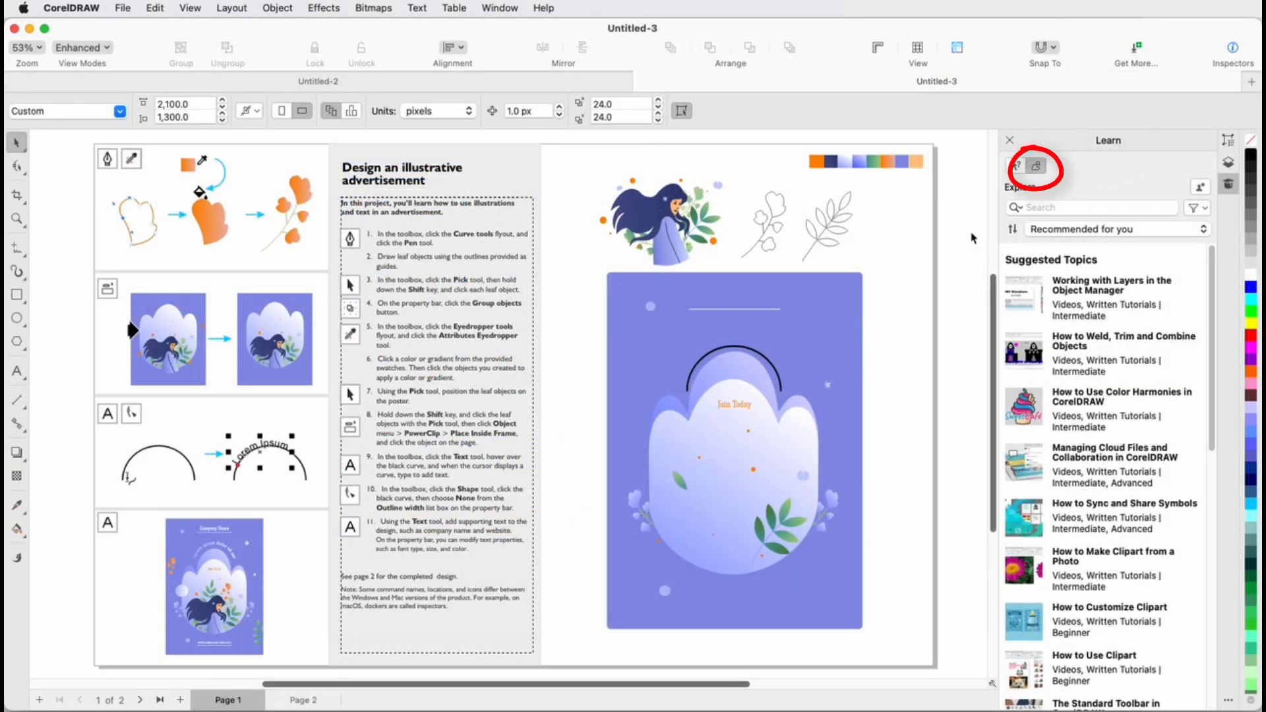
{"action": "left_click", "coordinate": [1201, 189]}
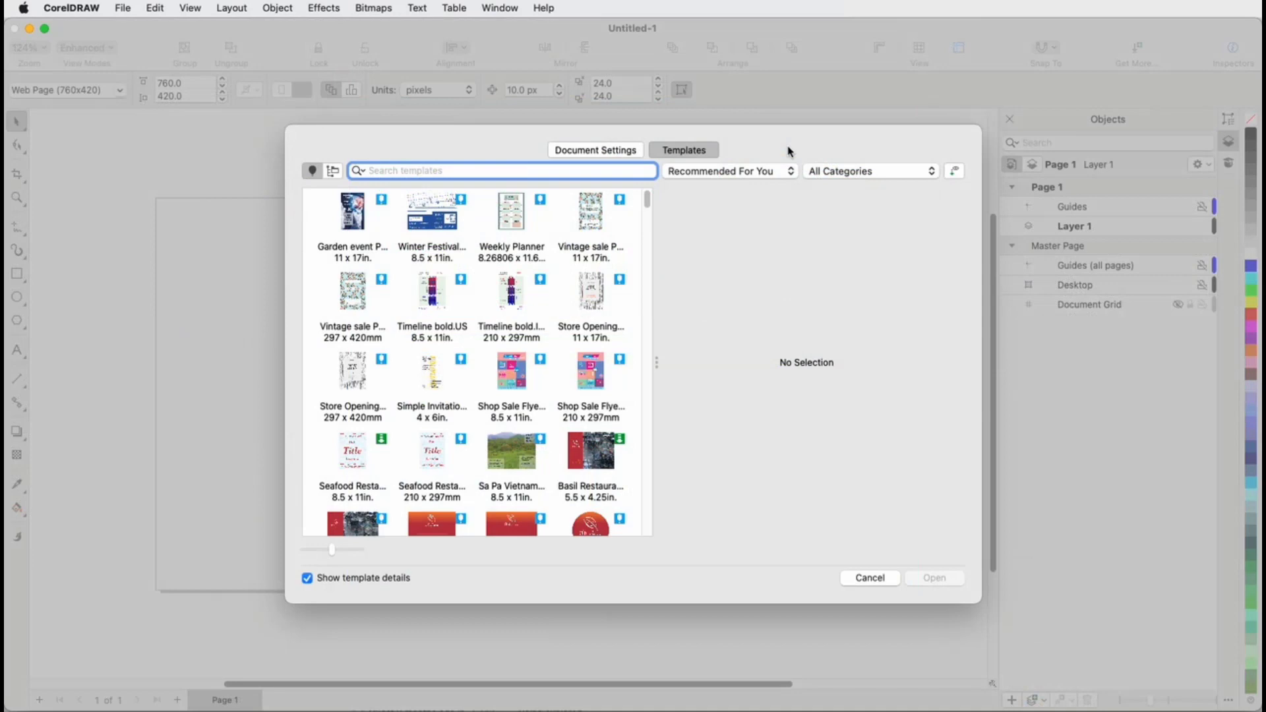
Step: Filter by Infographics, then Brochures, reset to All Categories, enlarge thumbnails, and select Winter Festival Brochure
{"action": "left_click", "coordinate": [887, 174]}
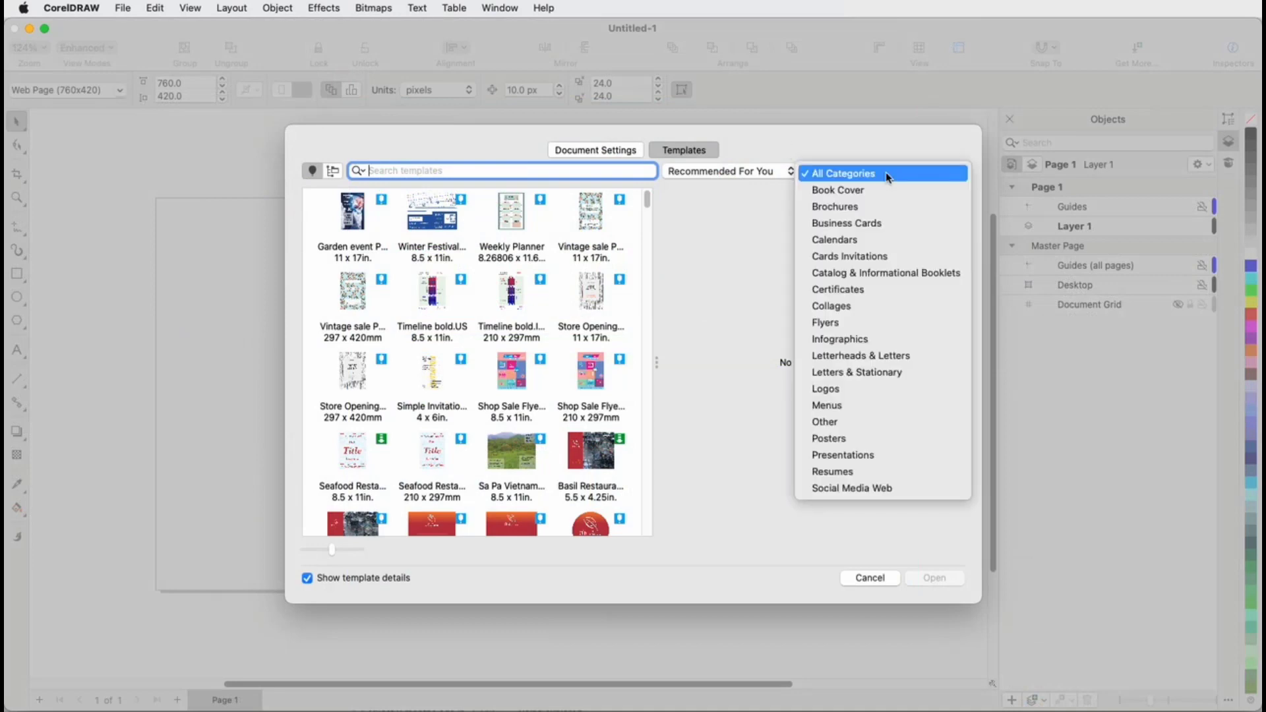
{"action": "left_click", "coordinate": [876, 339]}
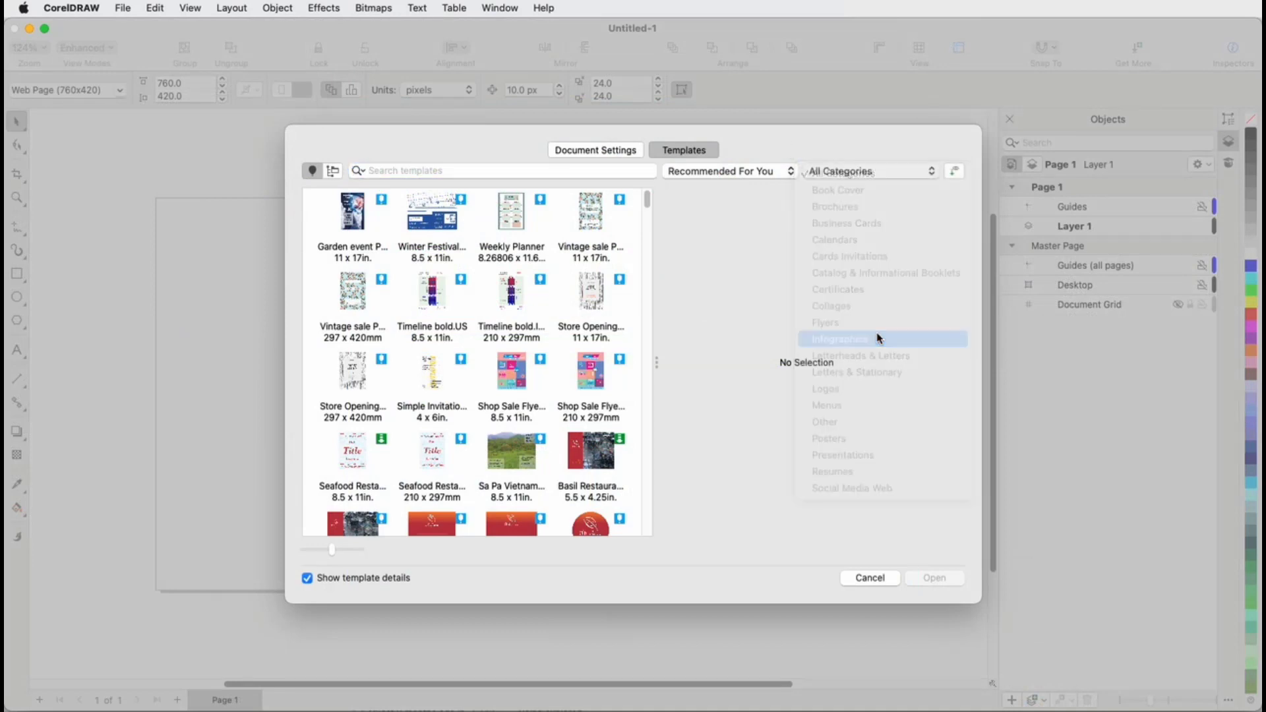
{"action": "left_click", "coordinate": [864, 173]}
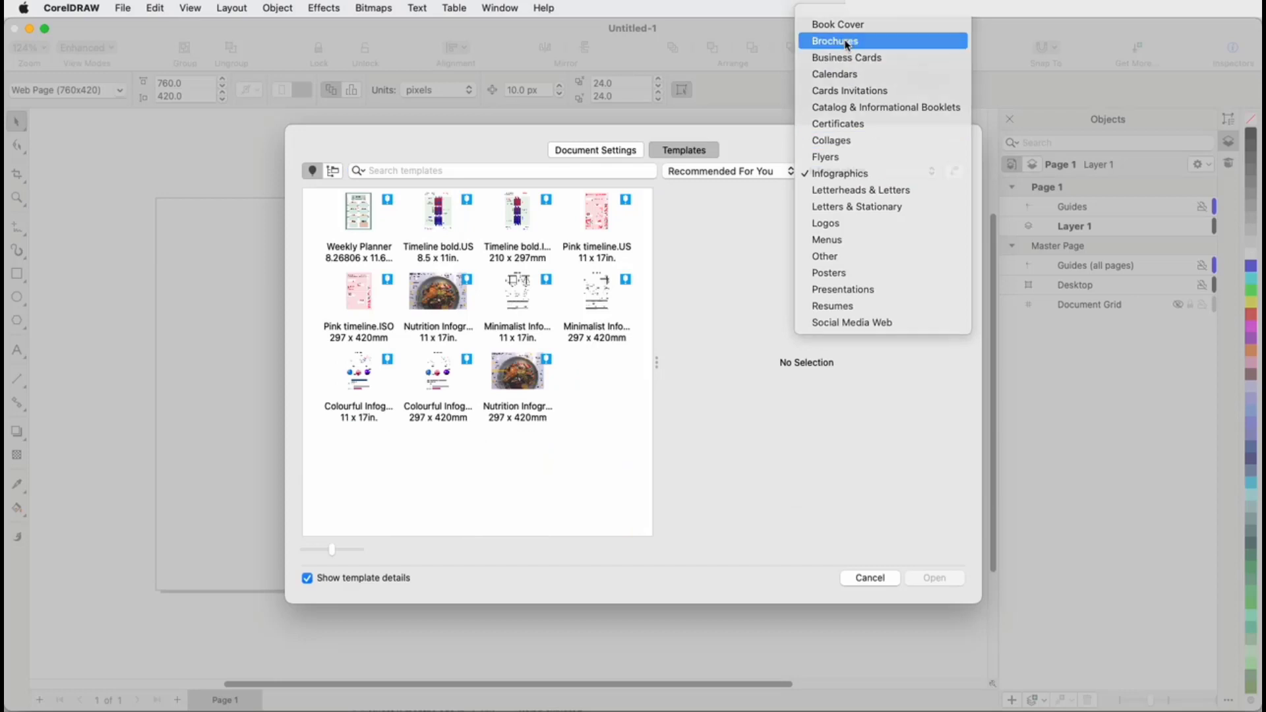
{"action": "left_click", "coordinate": [848, 41]}
{"action": "left_click", "coordinate": [871, 171]}
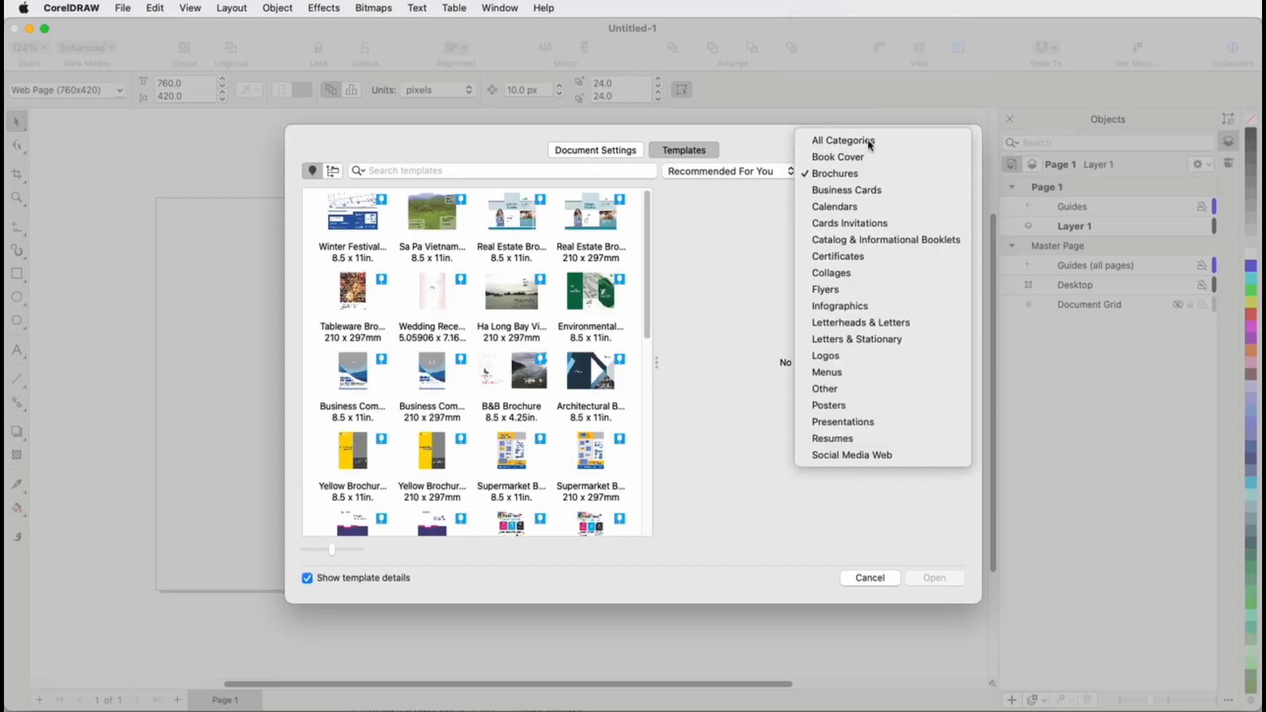
{"action": "left_click", "coordinate": [867, 139]}
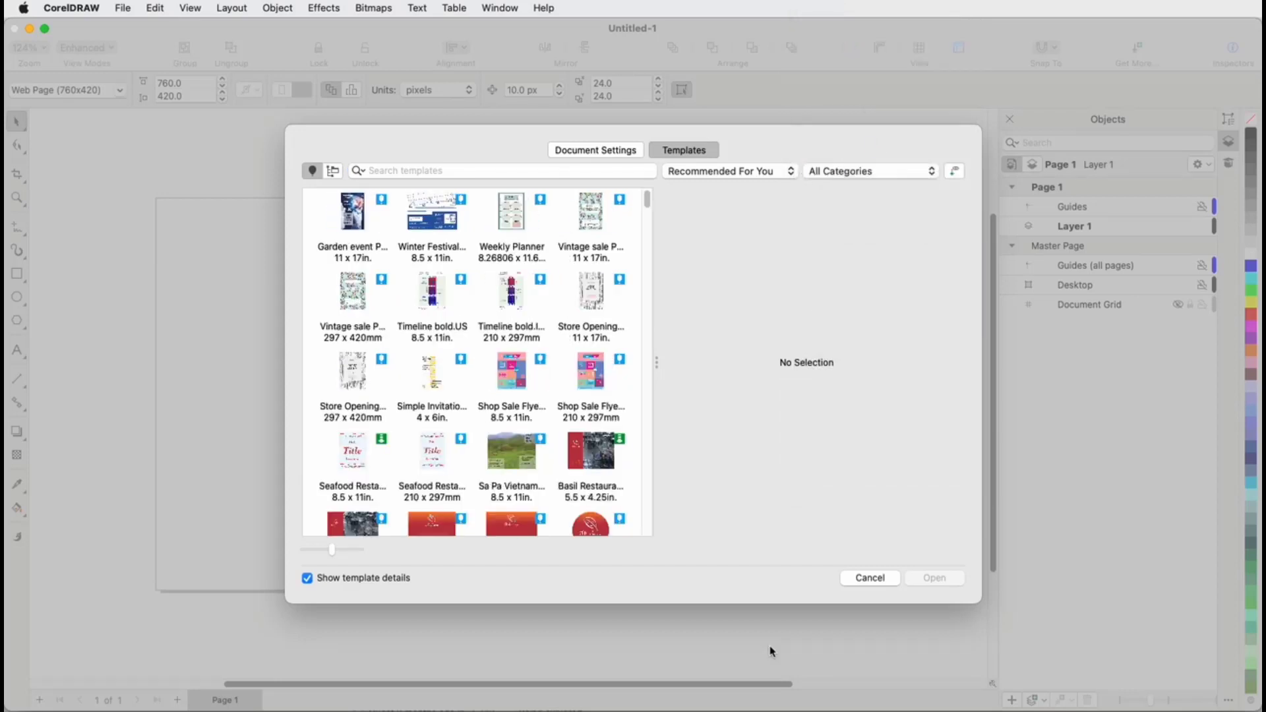
{"action": "left_click", "coordinate": [338, 550]}
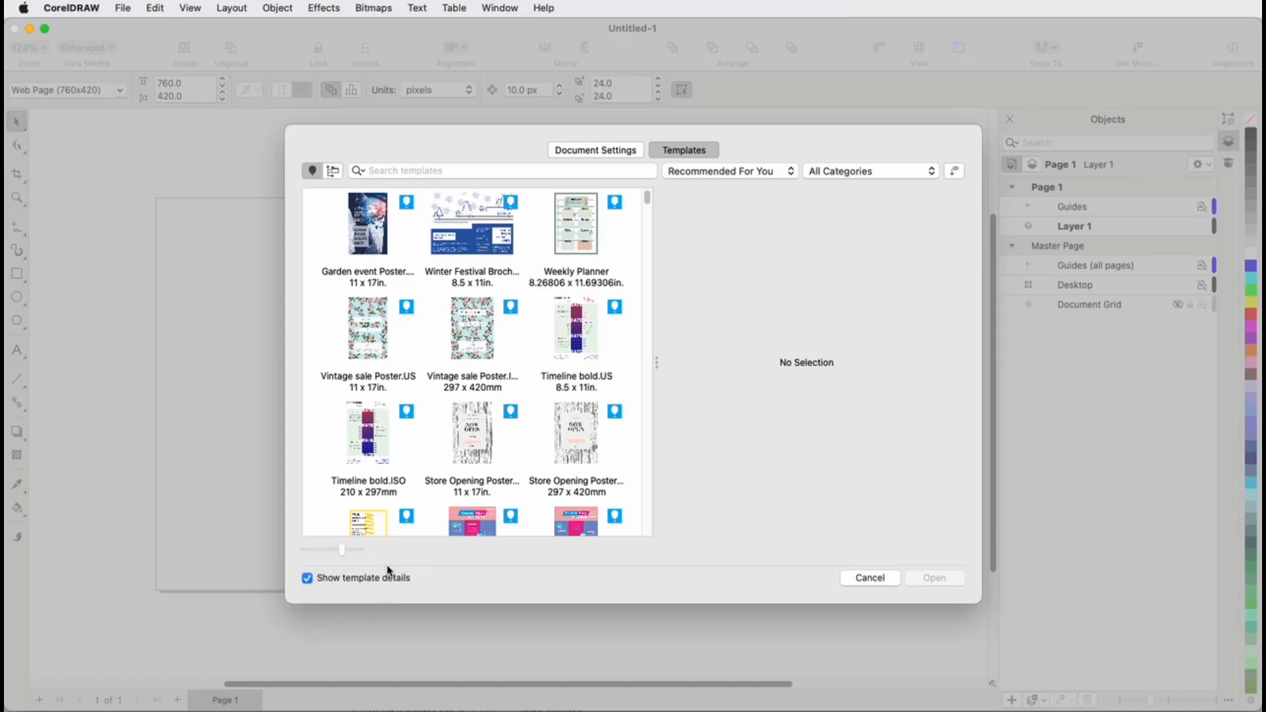
{"action": "left_click", "coordinate": [461, 248]}
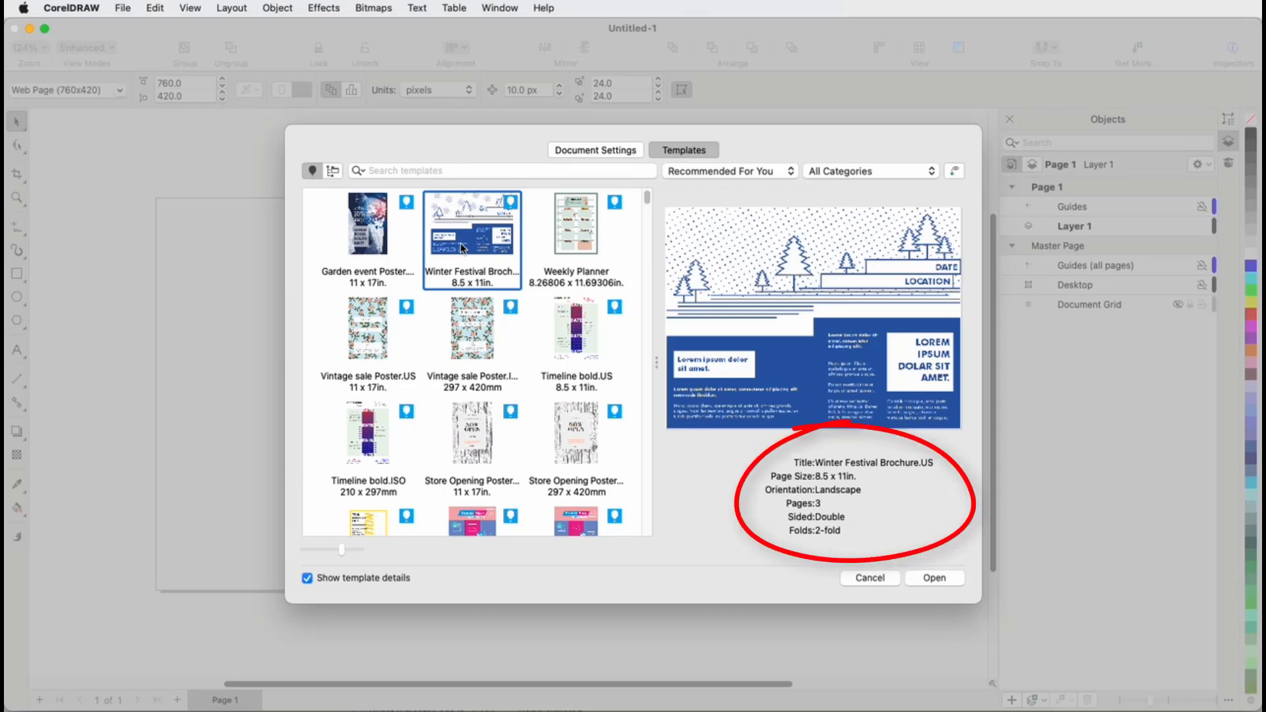
Step: Create the three-page Winter Festival Brochure document and bring up the File menu
{"action": "left_click", "coordinate": [934, 579]}
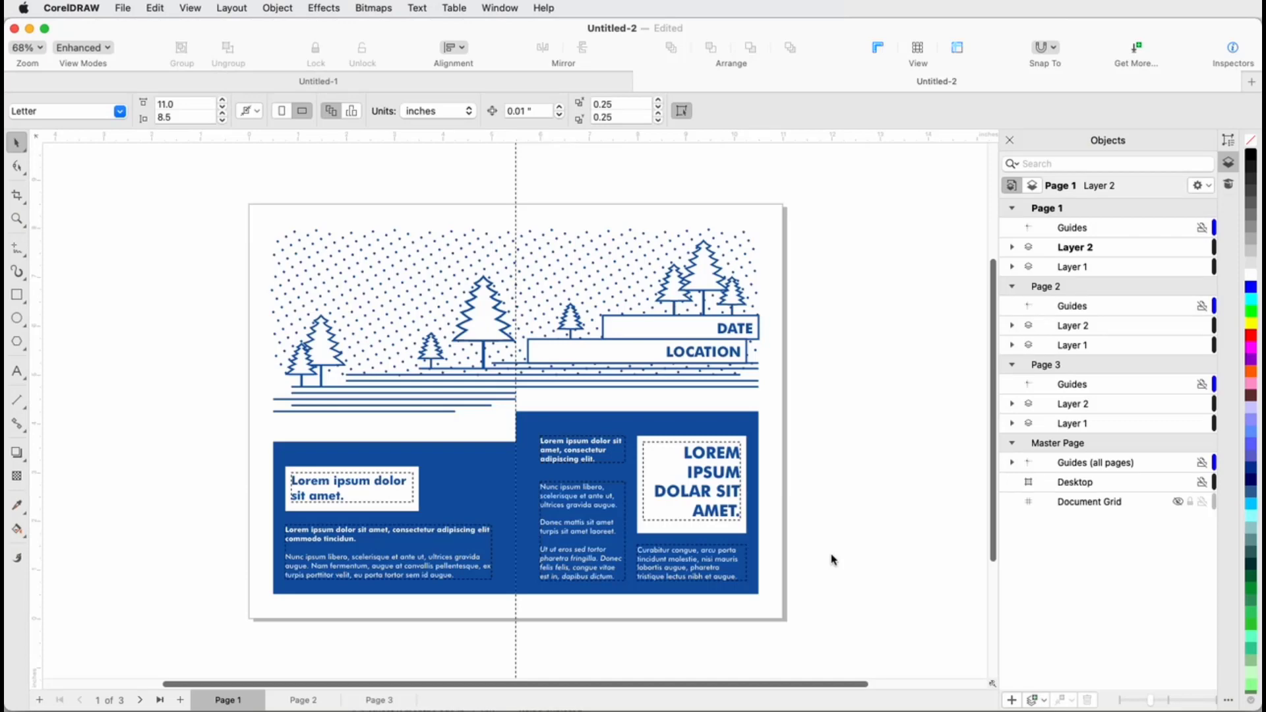
{"action": "left_click", "coordinate": [122, 7]}
Step: Reopen New from Template, filter to downloaded templates, and preview Basil Restaurant Postcard
{"action": "left_click", "coordinate": [135, 48]}
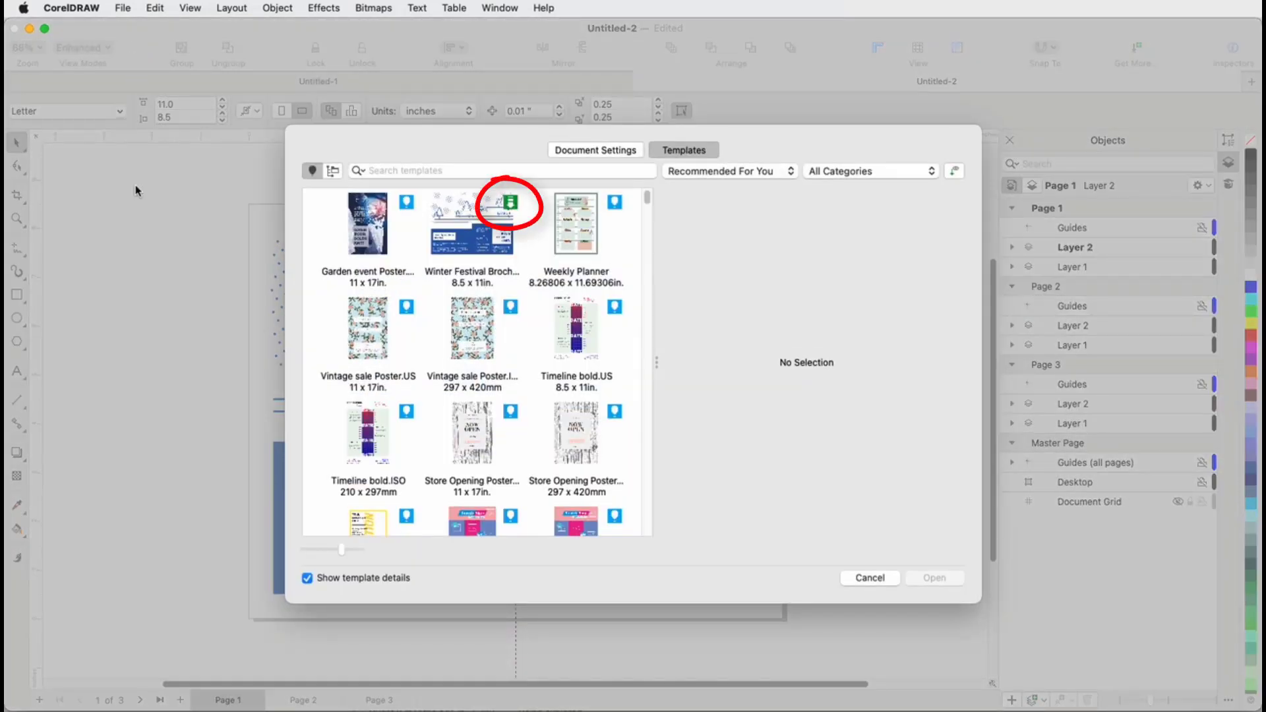
{"action": "left_click", "coordinate": [954, 173]}
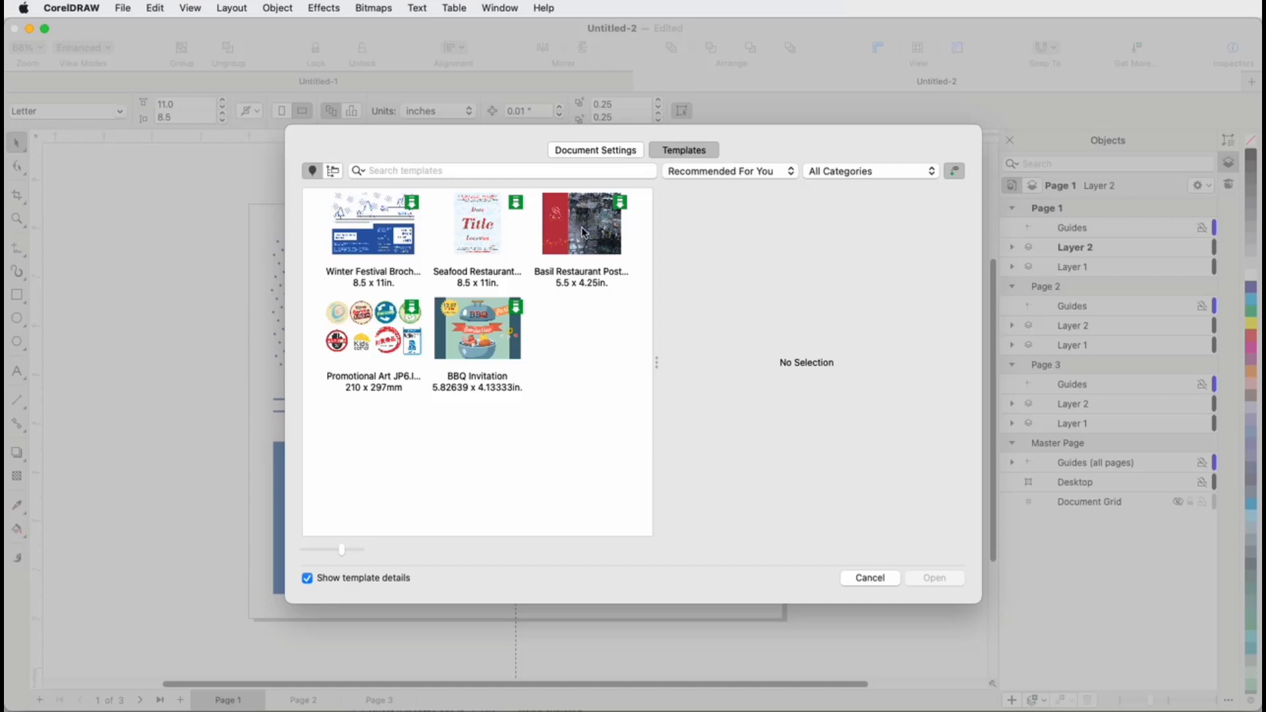
{"action": "left_click", "coordinate": [588, 267]}
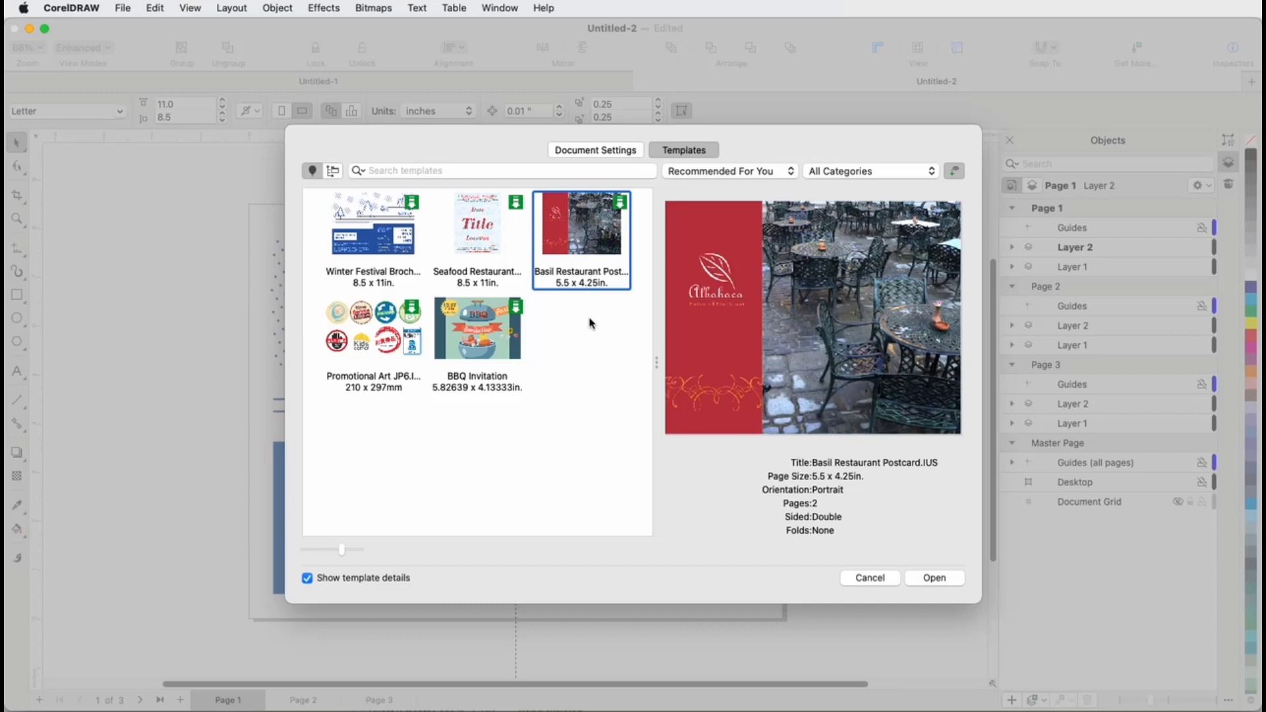
Step: Switch to the full template library, search 'foresttravel', then clear the search
{"action": "left_click", "coordinate": [333, 170]}
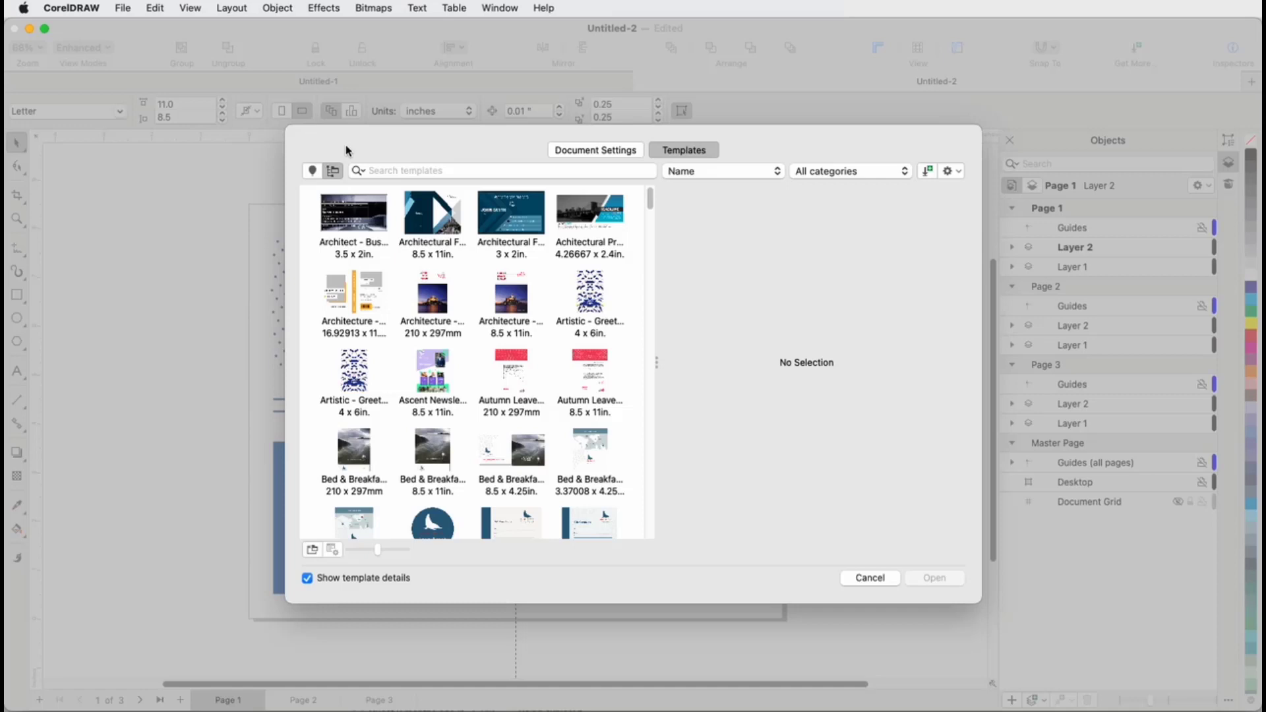
{"action": "left_click", "coordinate": [389, 171]}
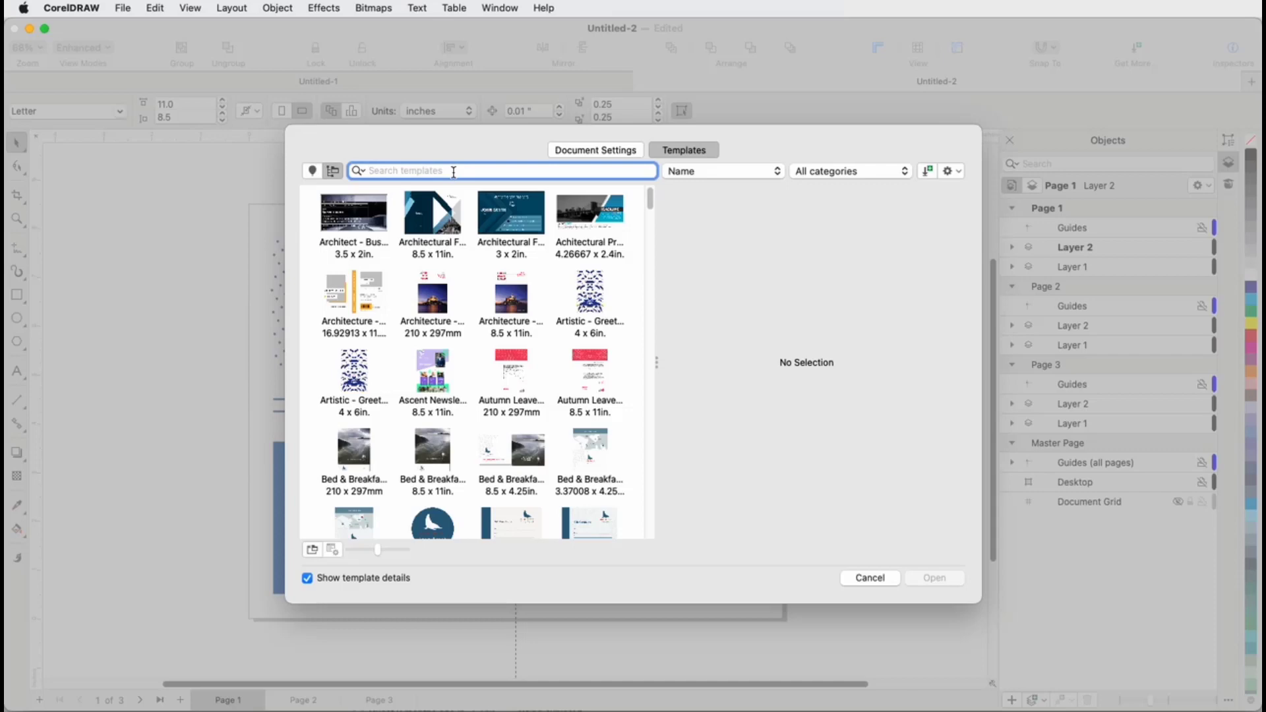
{"action": "type", "text": "foresttravel"}
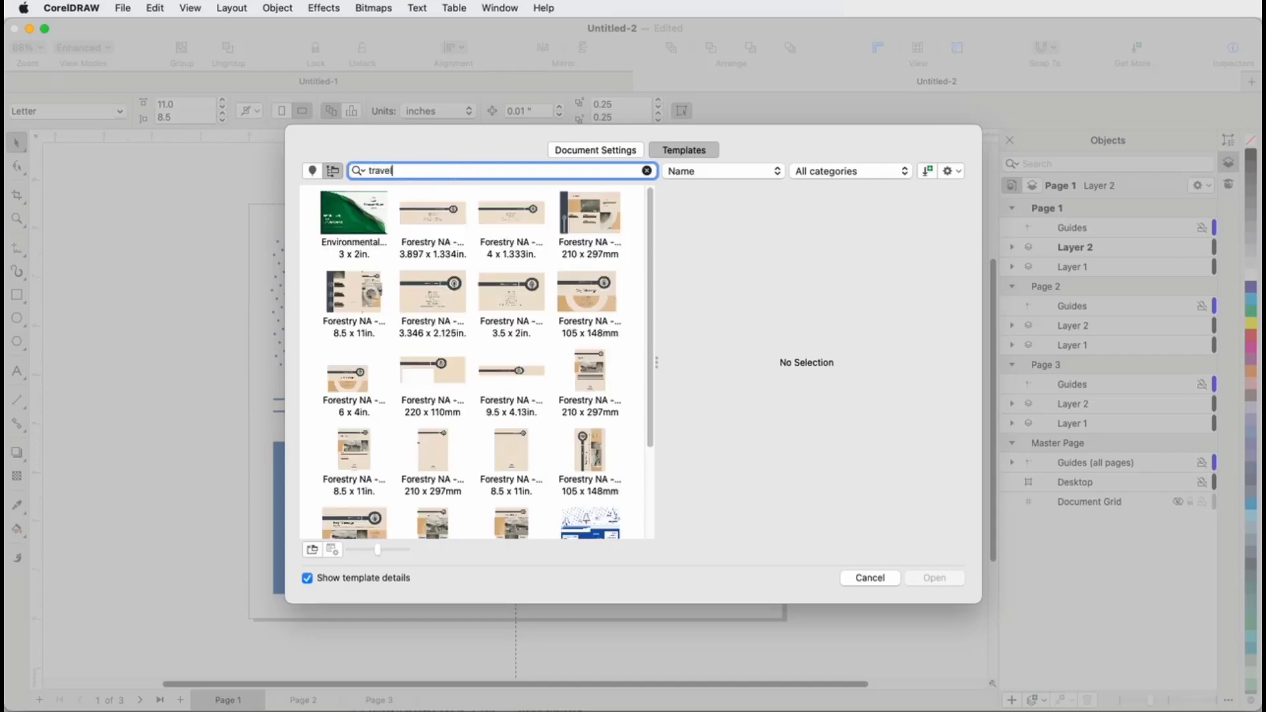
{"action": "key", "text": "Return"}
{"action": "left_click", "coordinate": [648, 170]}
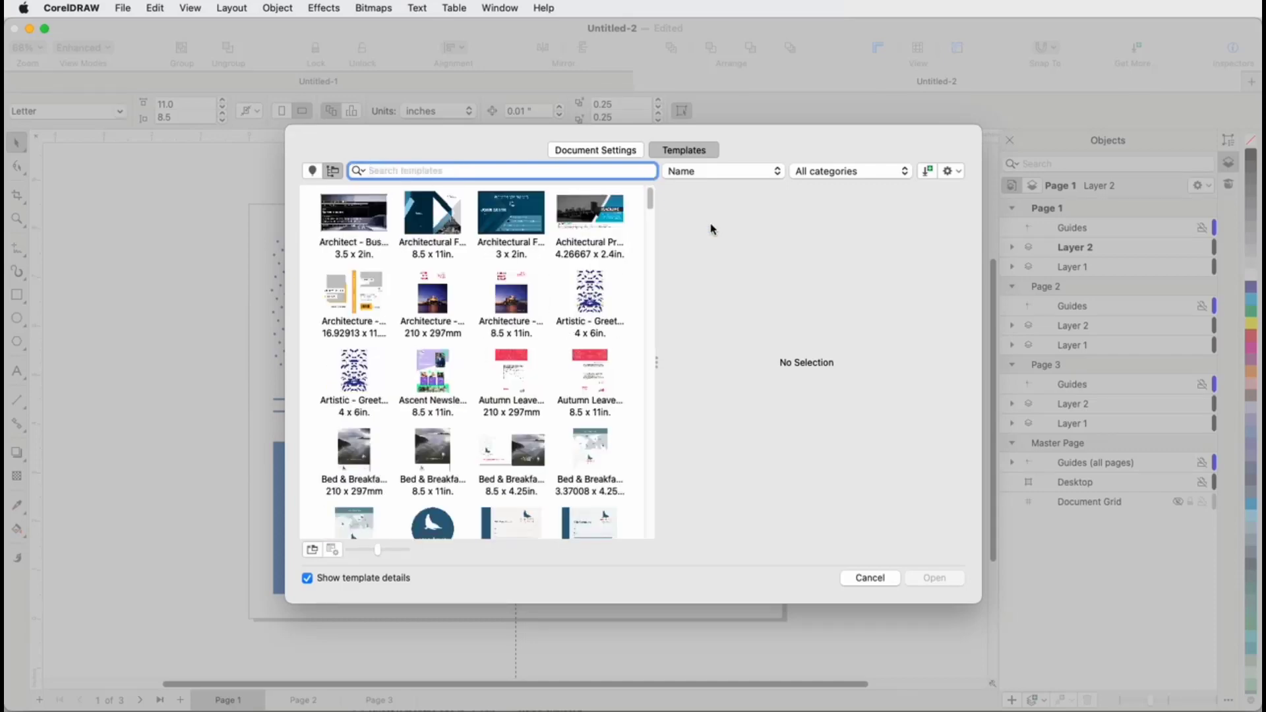
Step: Sort templates by Date Created, then Date Modified, and filter to Calendars
{"action": "left_click", "coordinate": [718, 173]}
{"action": "left_click", "coordinate": [715, 191]}
{"action": "left_click", "coordinate": [718, 170]}
{"action": "left_click", "coordinate": [720, 195]}
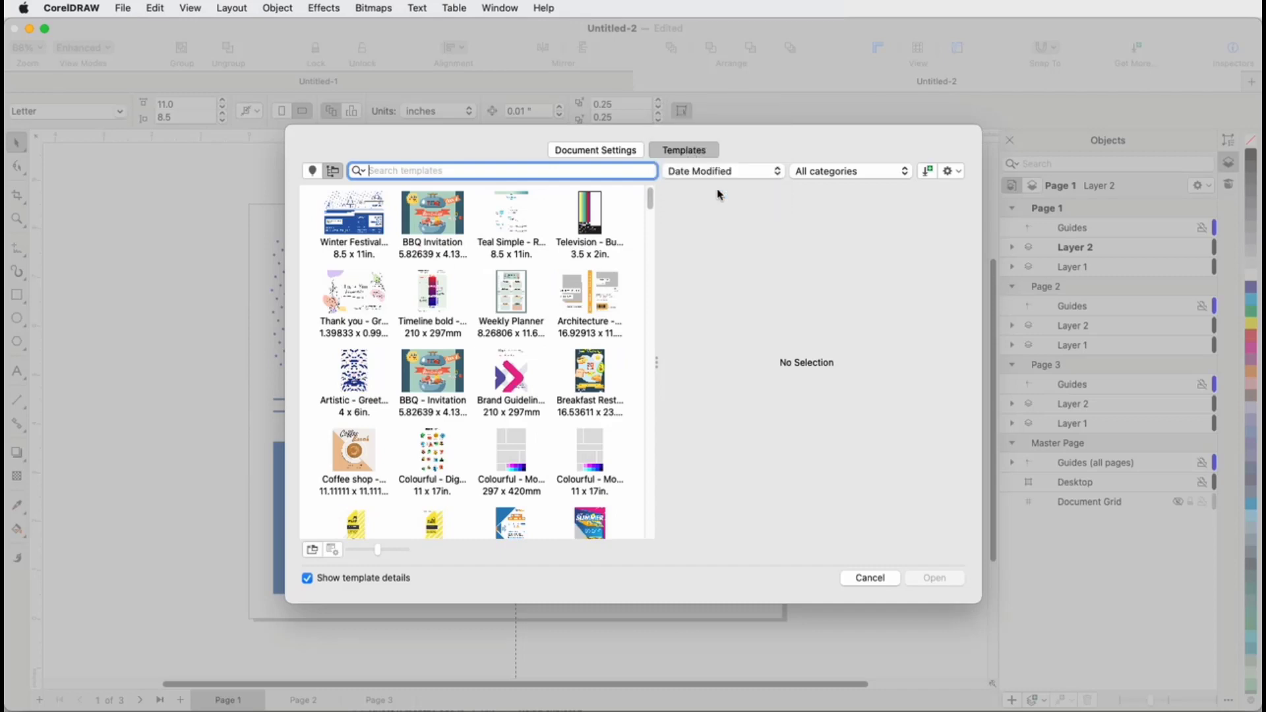
{"action": "left_click", "coordinate": [826, 177]}
{"action": "left_click", "coordinate": [827, 240]}
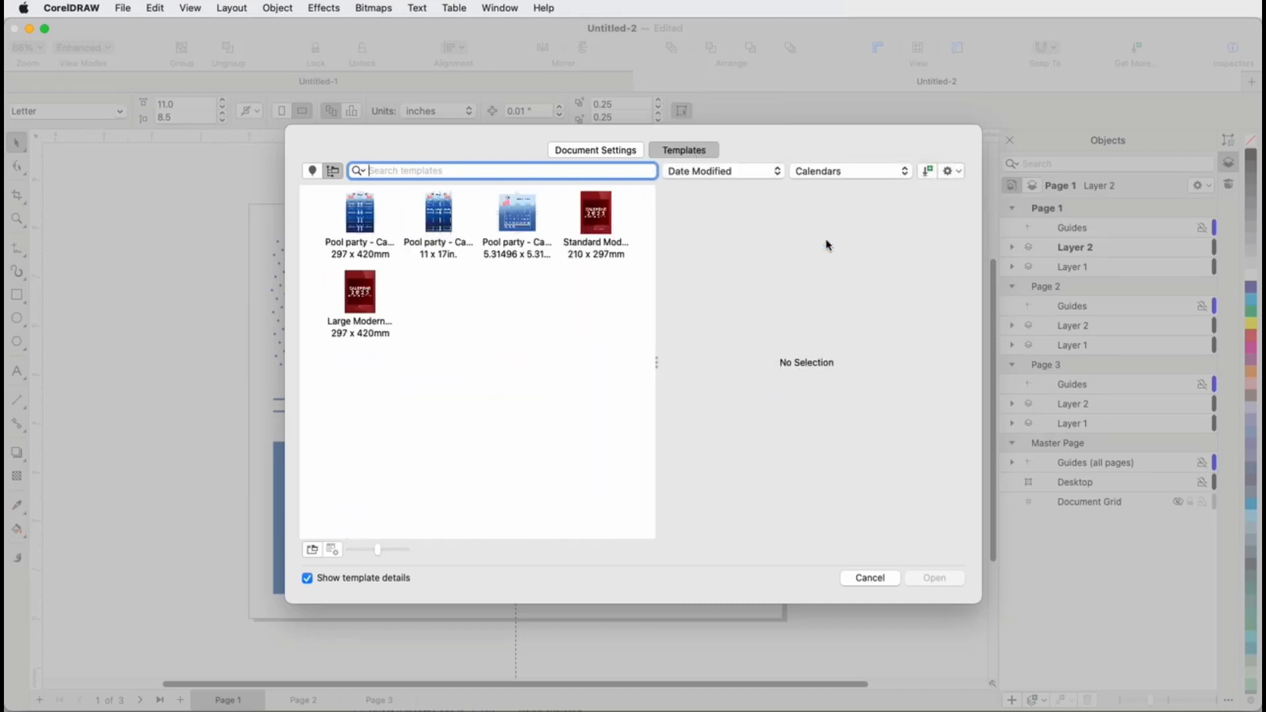
Step: Check the Pool party calendar's properties without changes, then reveal the templates folder in Finder
{"action": "left_click", "coordinate": [532, 226]}
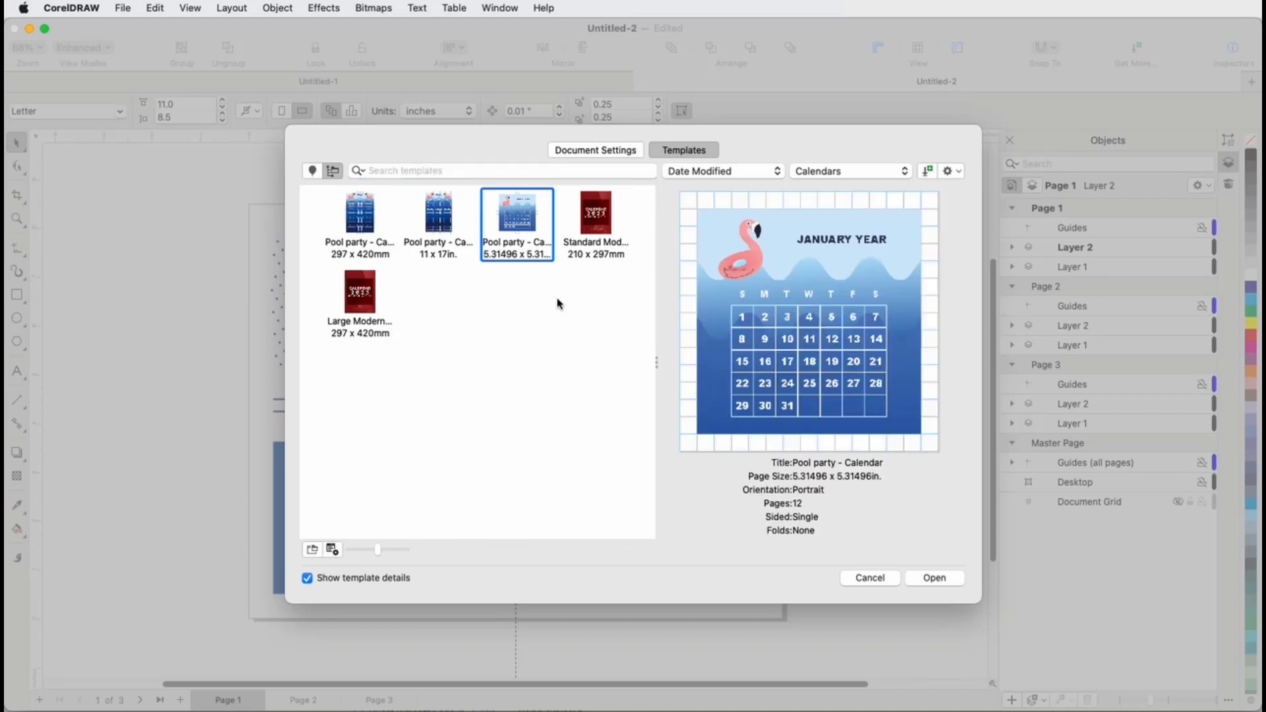
{"action": "left_click", "coordinate": [331, 549]}
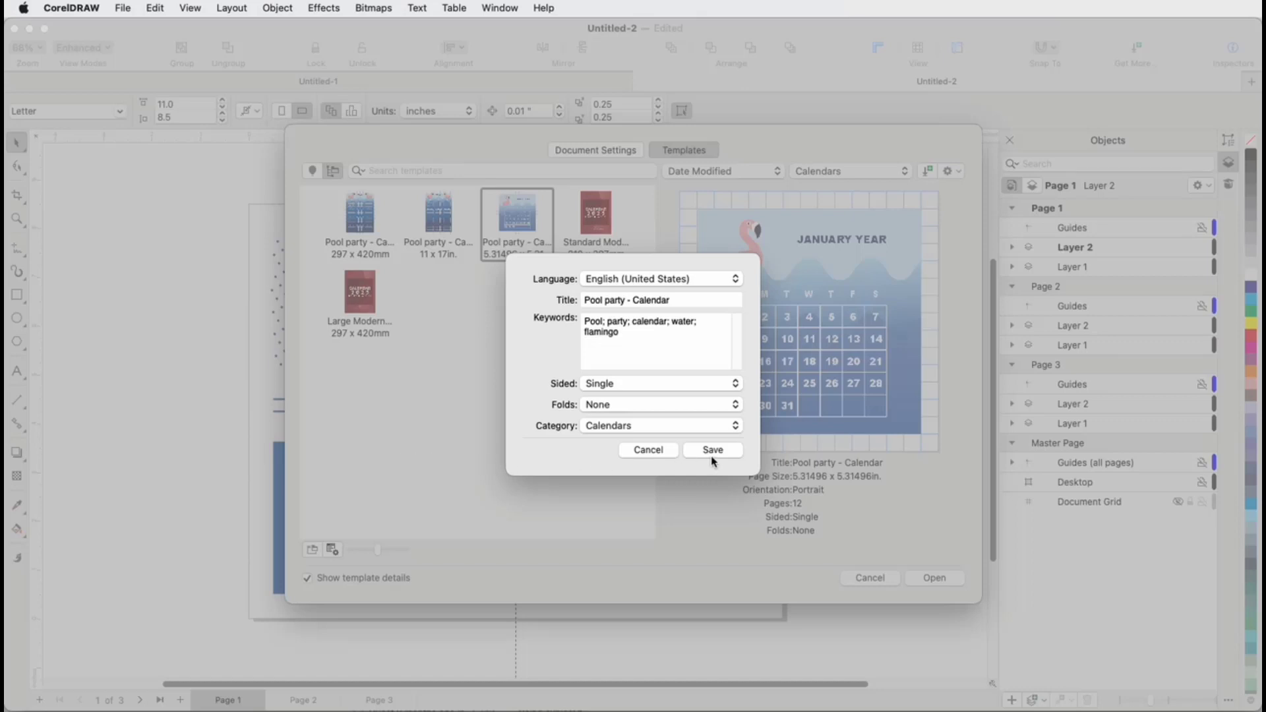
{"action": "left_click", "coordinate": [647, 451]}
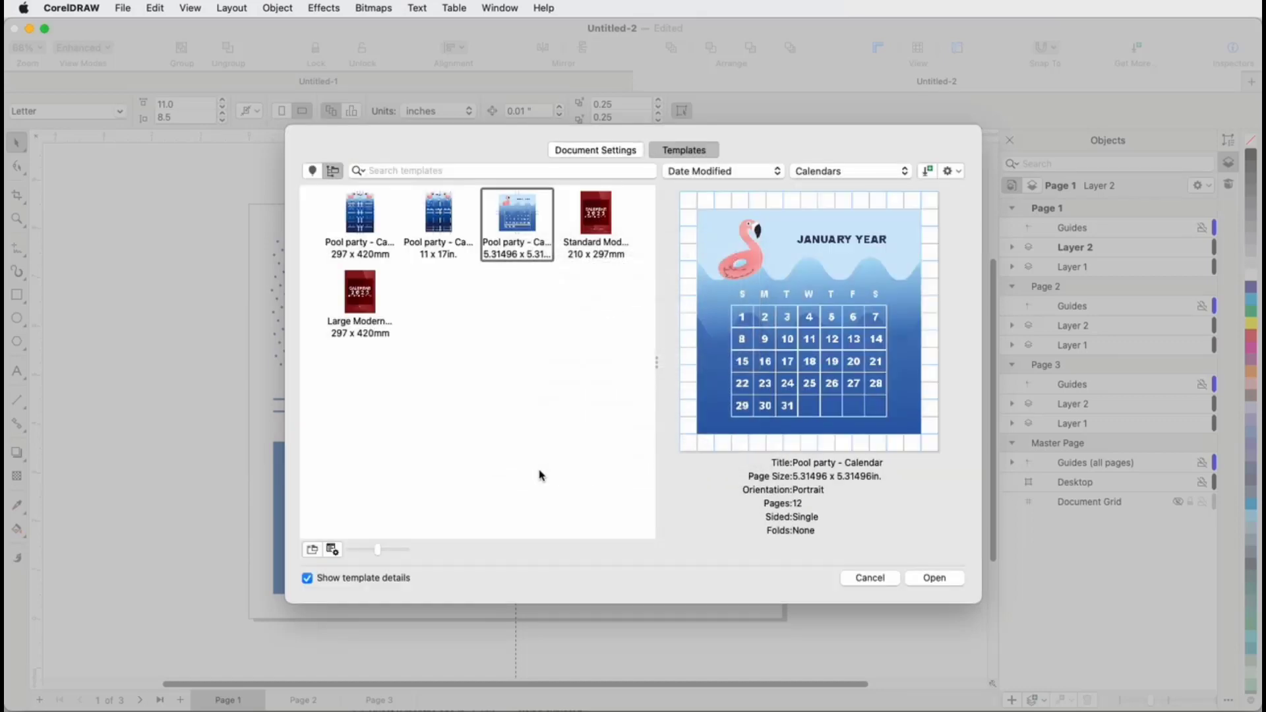
{"action": "left_click", "coordinate": [311, 550]}
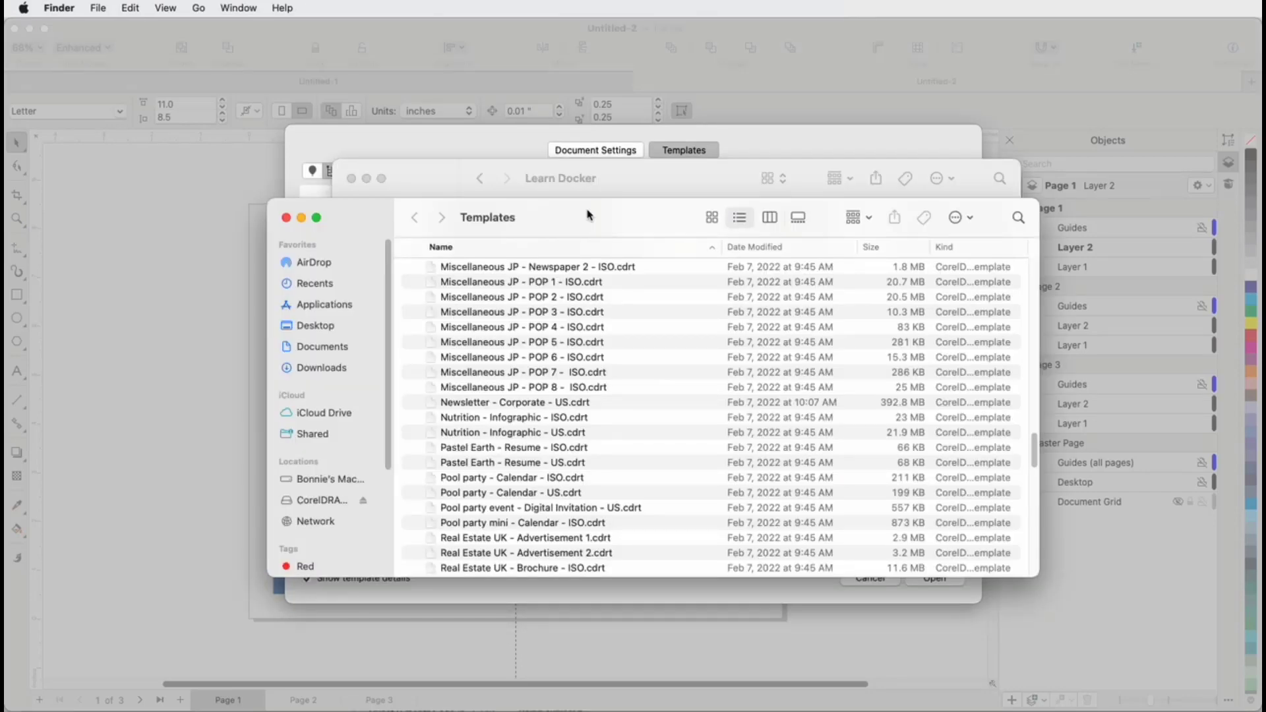
{"action": "key", "text": "super+Tab"}
Step: Mark BBQ Invitation as a favorite and set the sort popup to show Favorites
{"action": "right_click", "coordinate": [445, 212]}
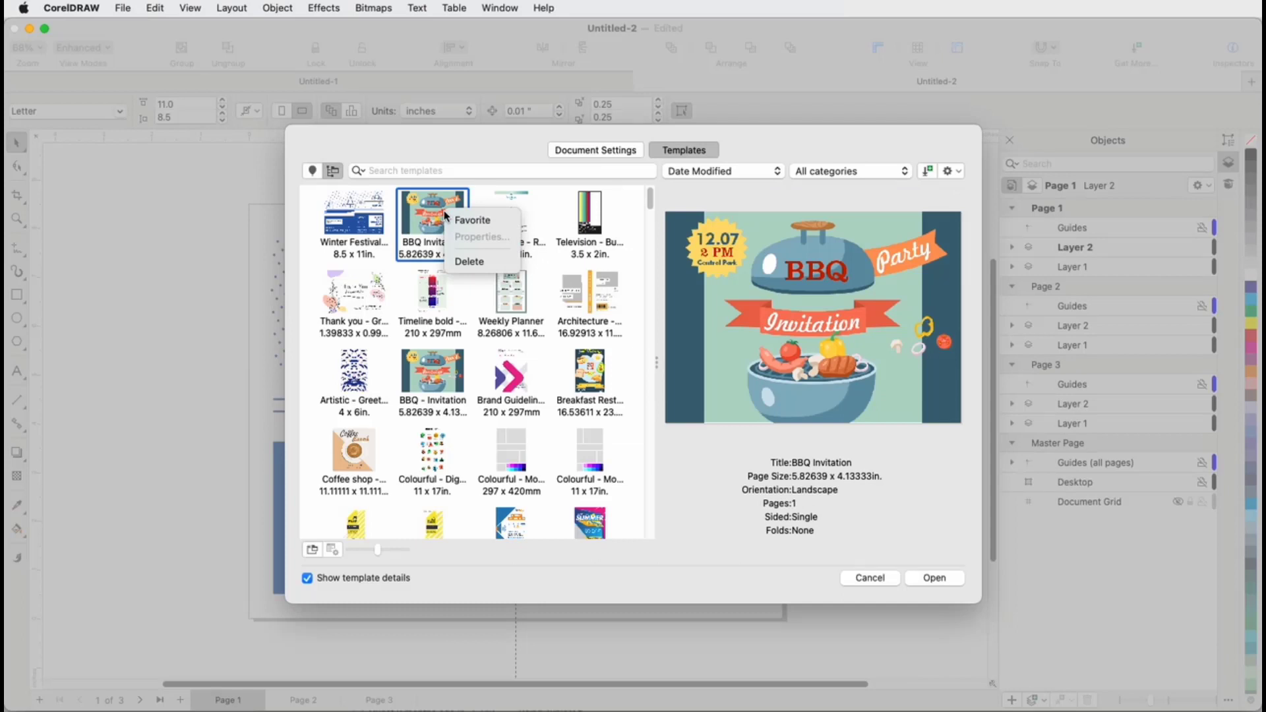
{"action": "left_click", "coordinate": [497, 224]}
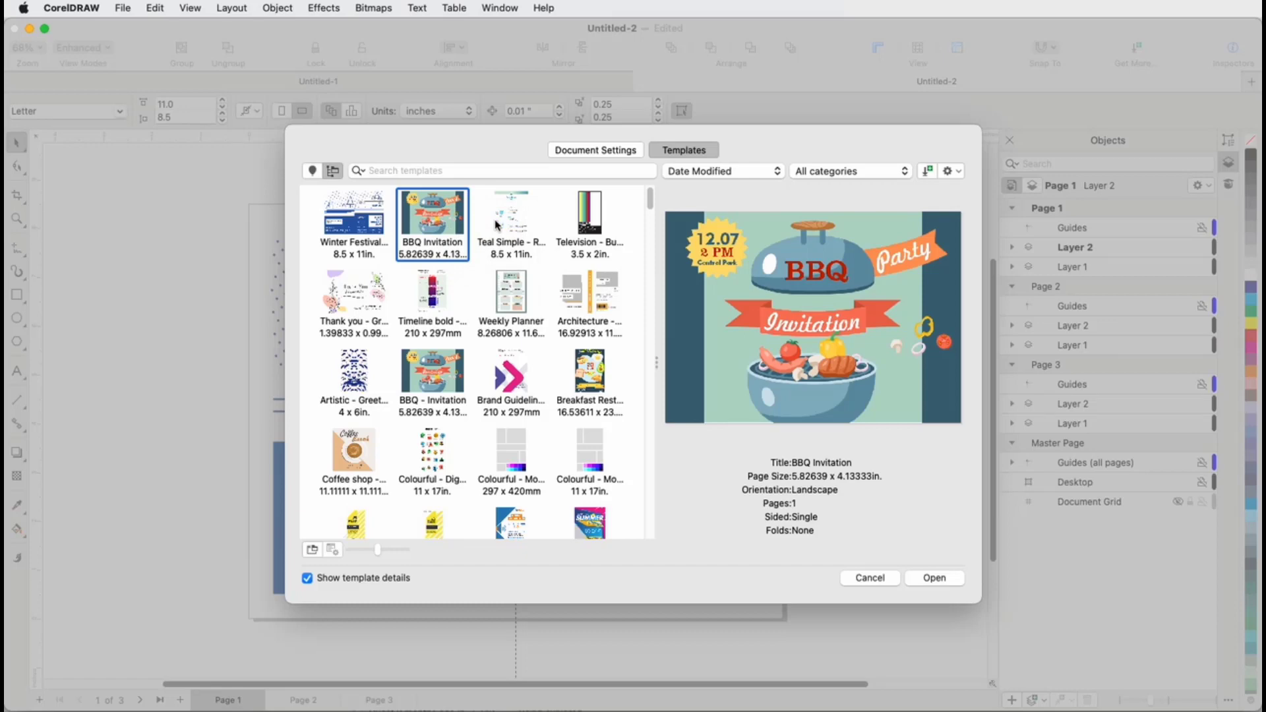
{"action": "left_click", "coordinate": [715, 172]}
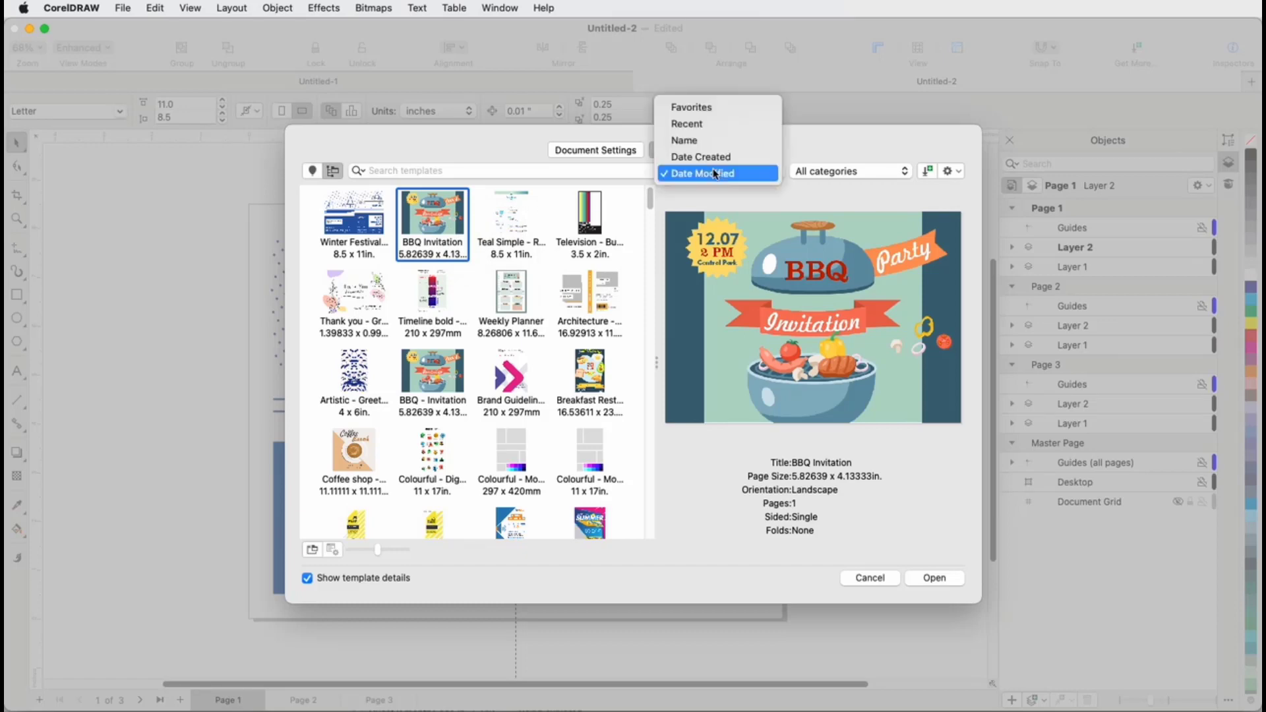
{"action": "left_click", "coordinate": [709, 110]}
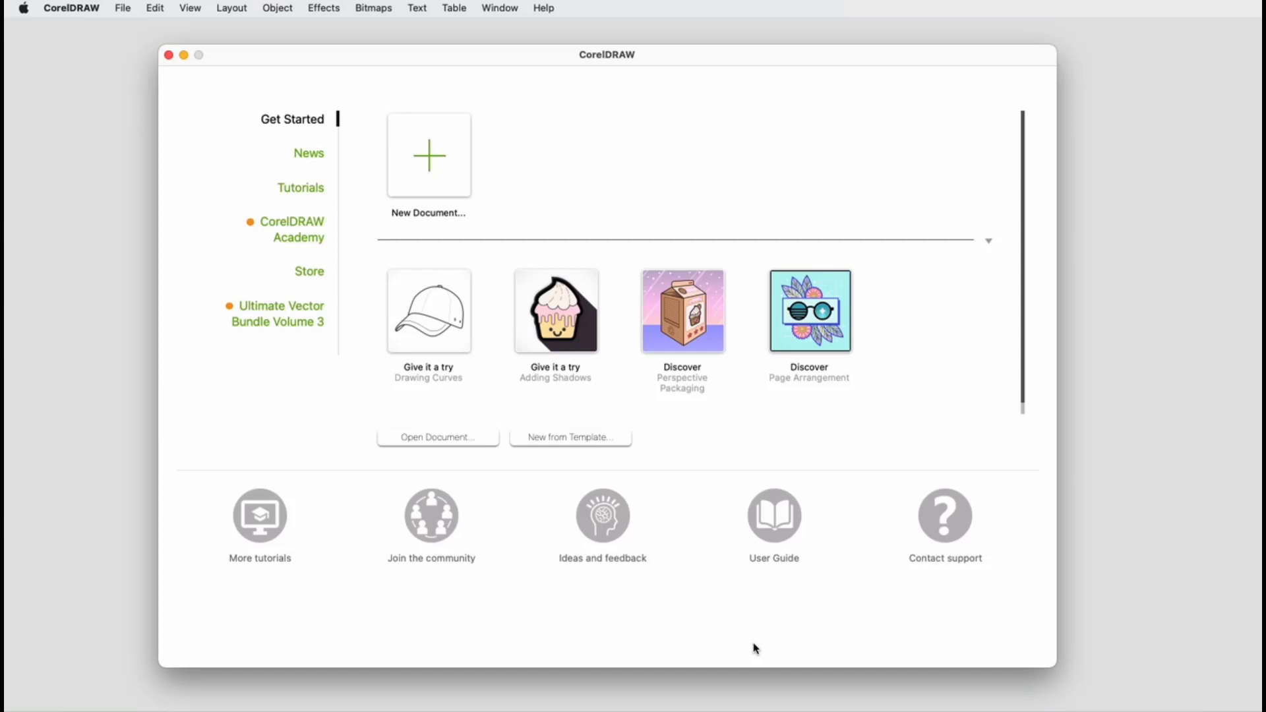
Step: Filter New from Template to Brochures and create a document from Newsletter Corporate.US
{"action": "left_click", "coordinate": [591, 437]}
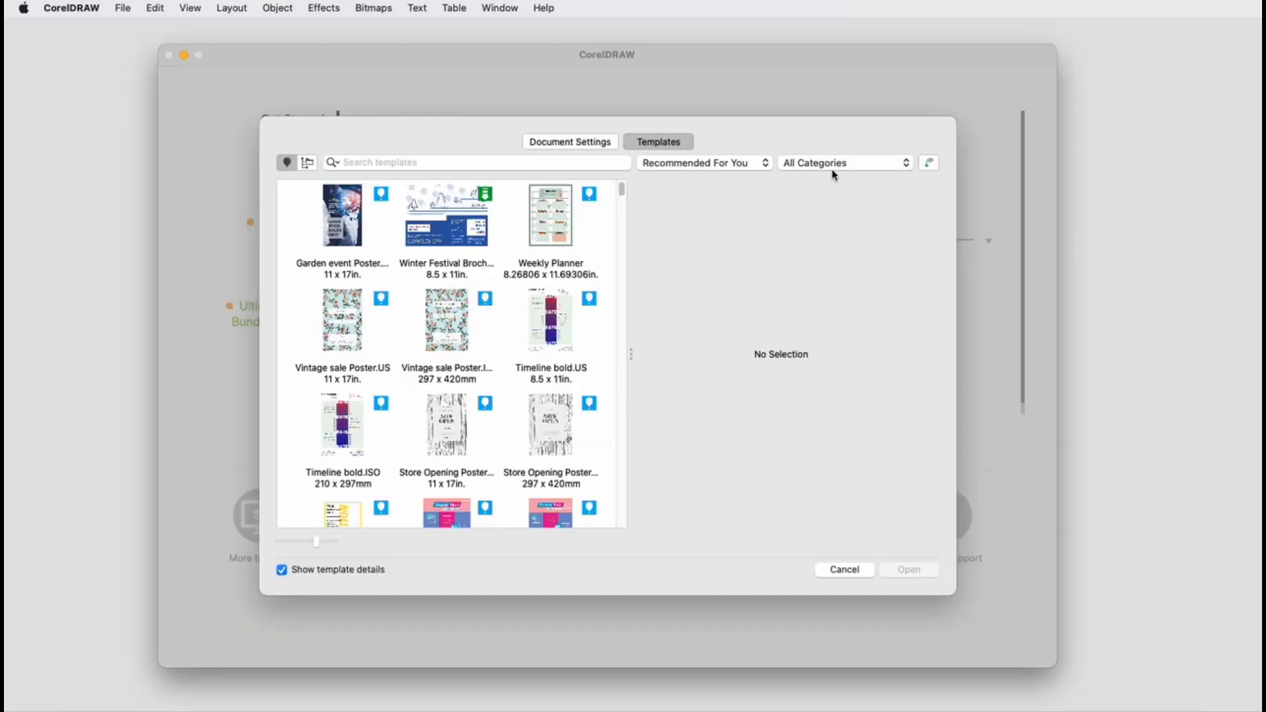
{"action": "left_click", "coordinate": [834, 164]}
{"action": "left_click", "coordinate": [834, 200]}
{"action": "scroll", "coordinate": [597, 343], "scroll_direction": "down", "scroll_amount": 10}
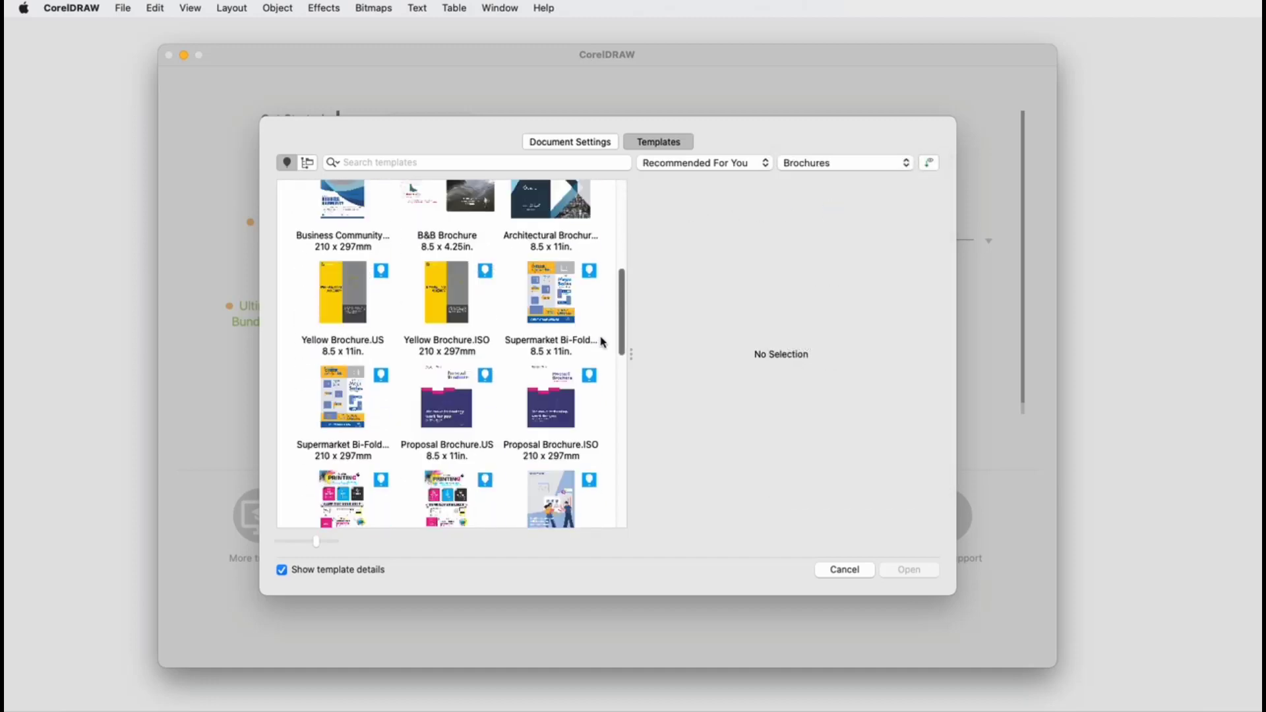
{"action": "left_click", "coordinate": [460, 371]}
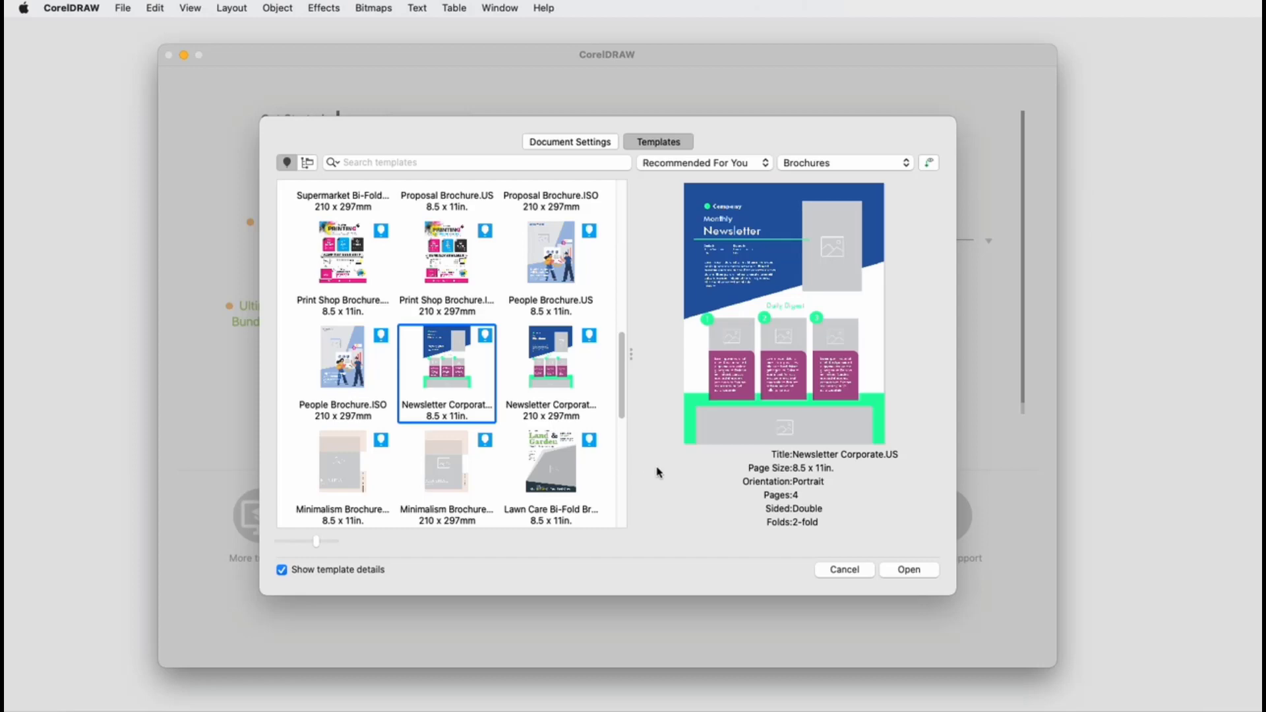
{"action": "double_click", "coordinate": [450, 356]}
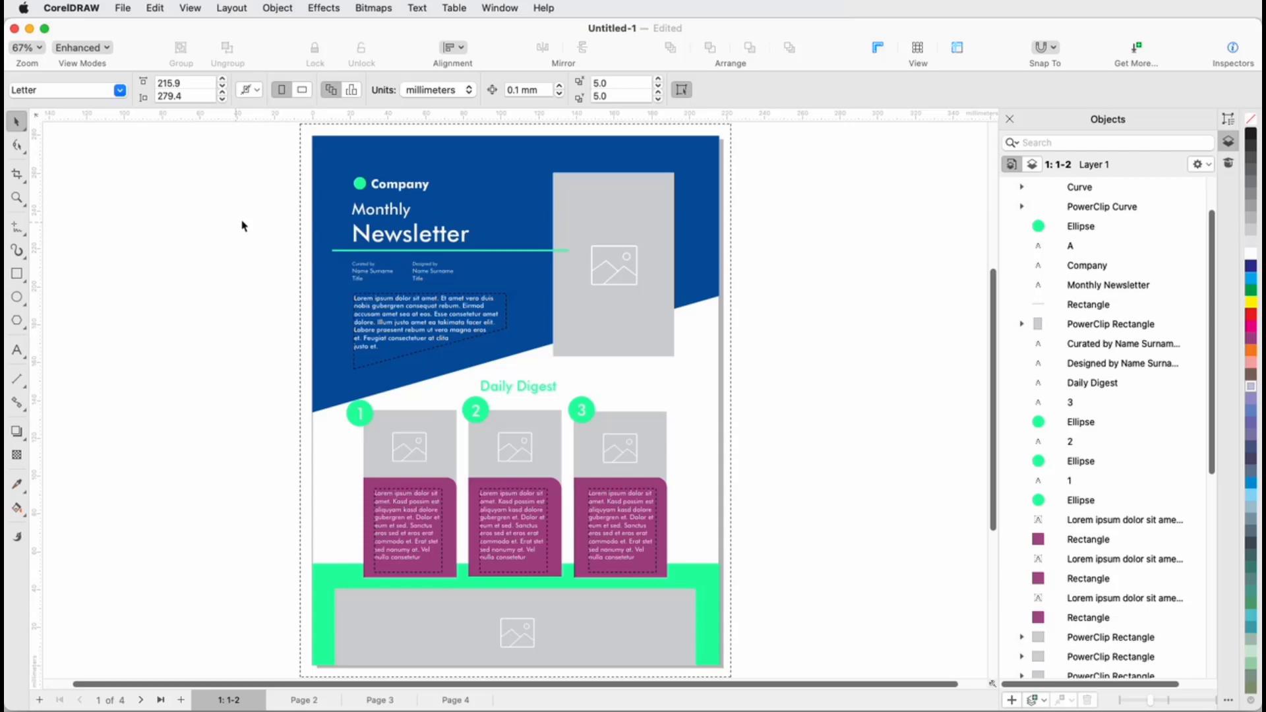
Step: Fill the header shape lavender and delete the Company text and green dot
{"action": "left_click", "coordinate": [455, 170]}
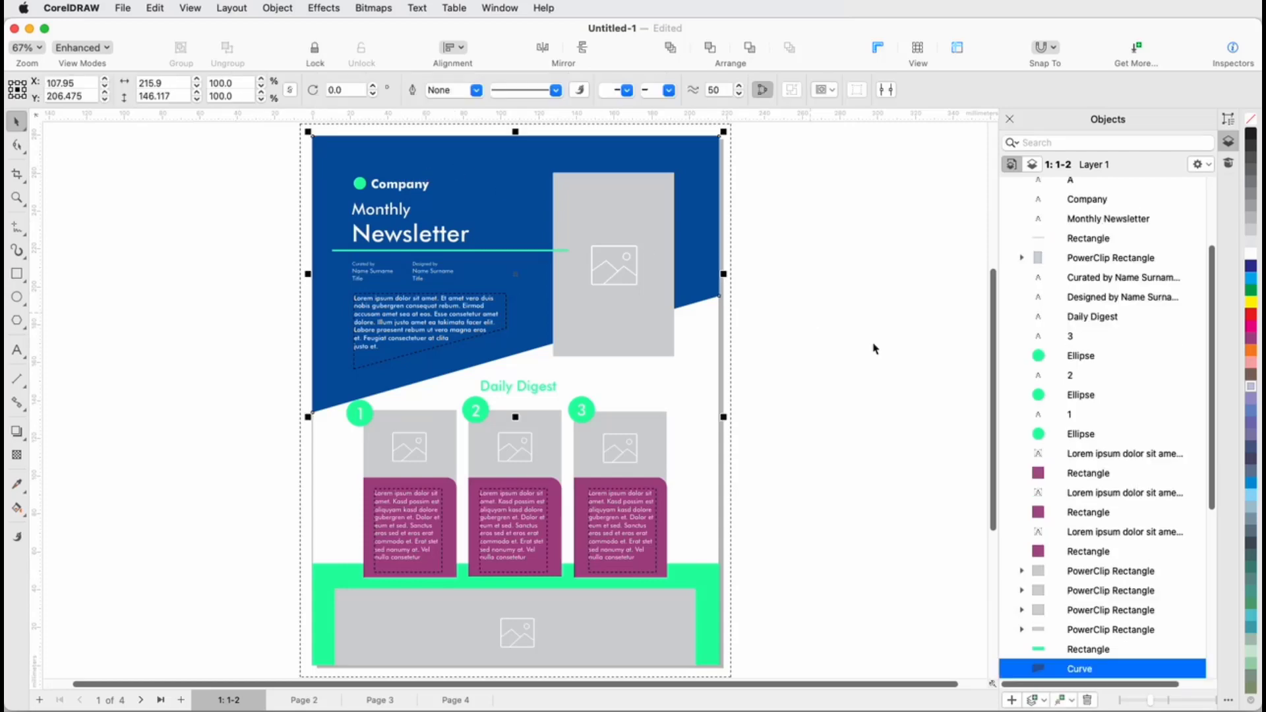
{"action": "left_click", "coordinate": [1251, 387]}
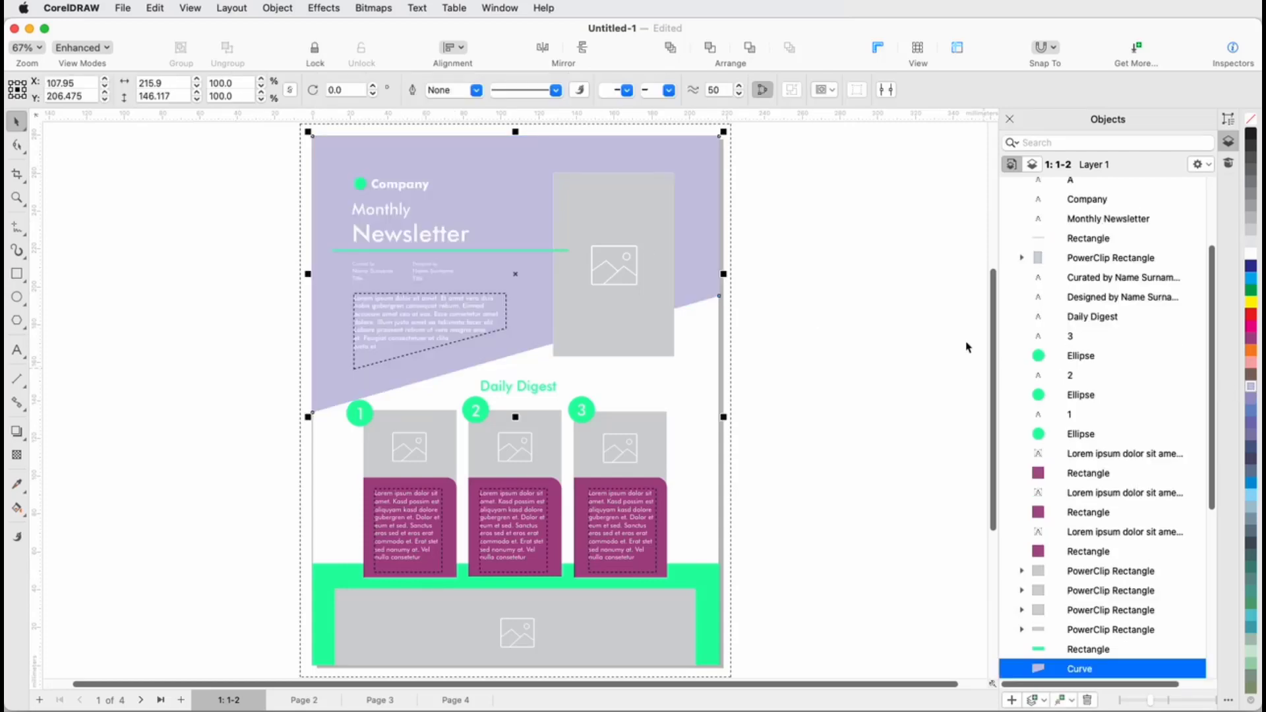
{"action": "left_click", "coordinate": [263, 220]}
{"action": "left_click", "coordinate": [399, 188]}
{"action": "key", "text": "Delete"}
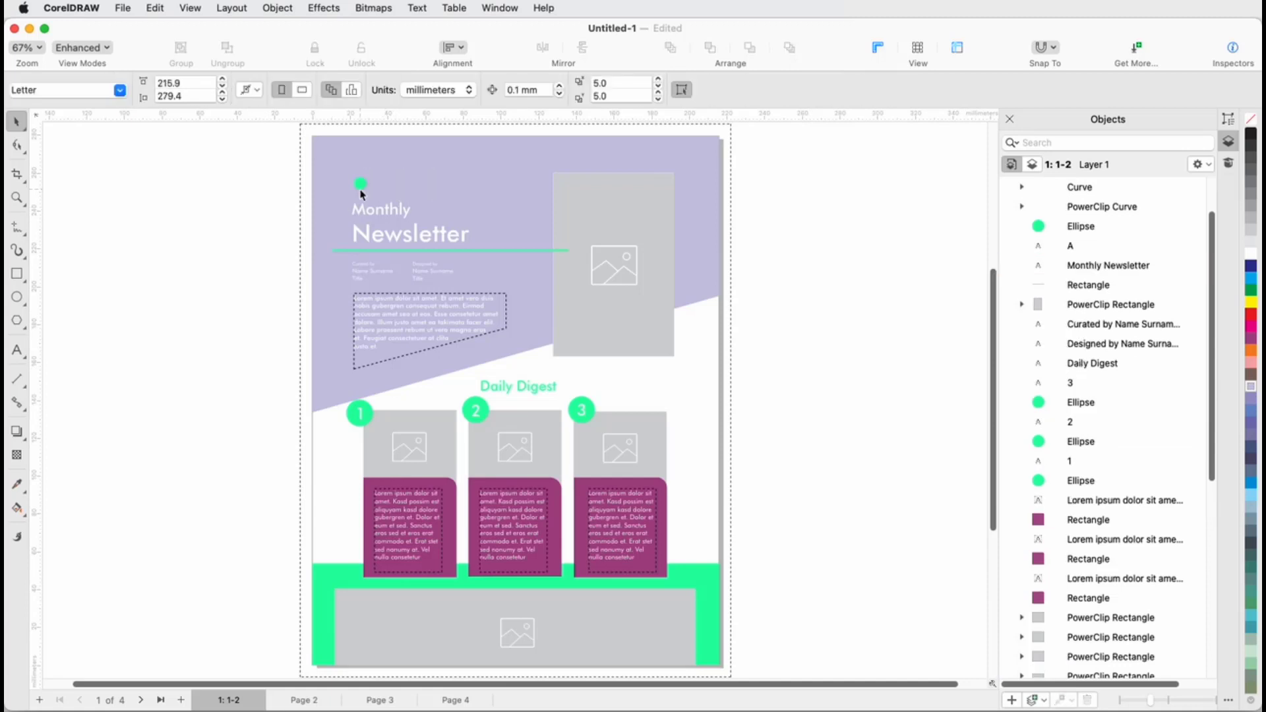
{"action": "left_click", "coordinate": [360, 187]}
{"action": "key", "text": "Delete"}
Step: Import ascent-light.png and place the logo at the header's top-left
{"action": "left_click", "coordinate": [122, 8]}
{"action": "left_click", "coordinate": [192, 246]}
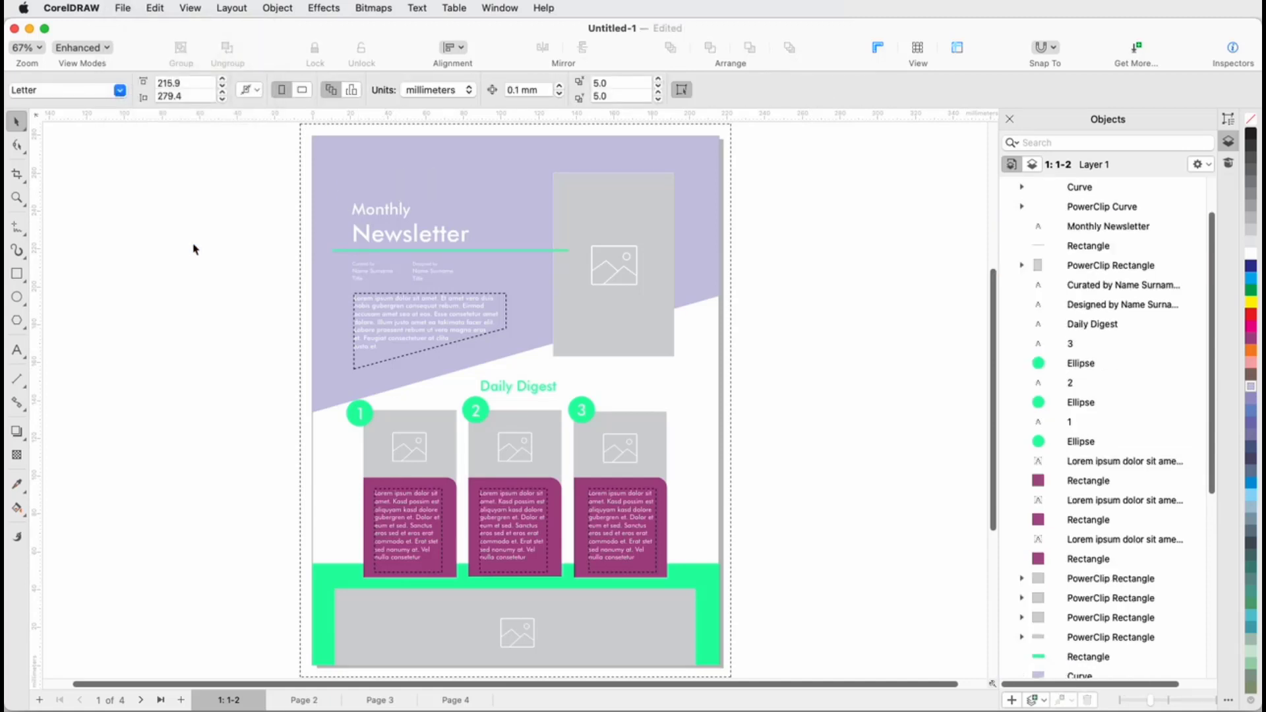
{"action": "left_click", "coordinate": [890, 428]}
{"action": "left_click", "coordinate": [753, 203]}
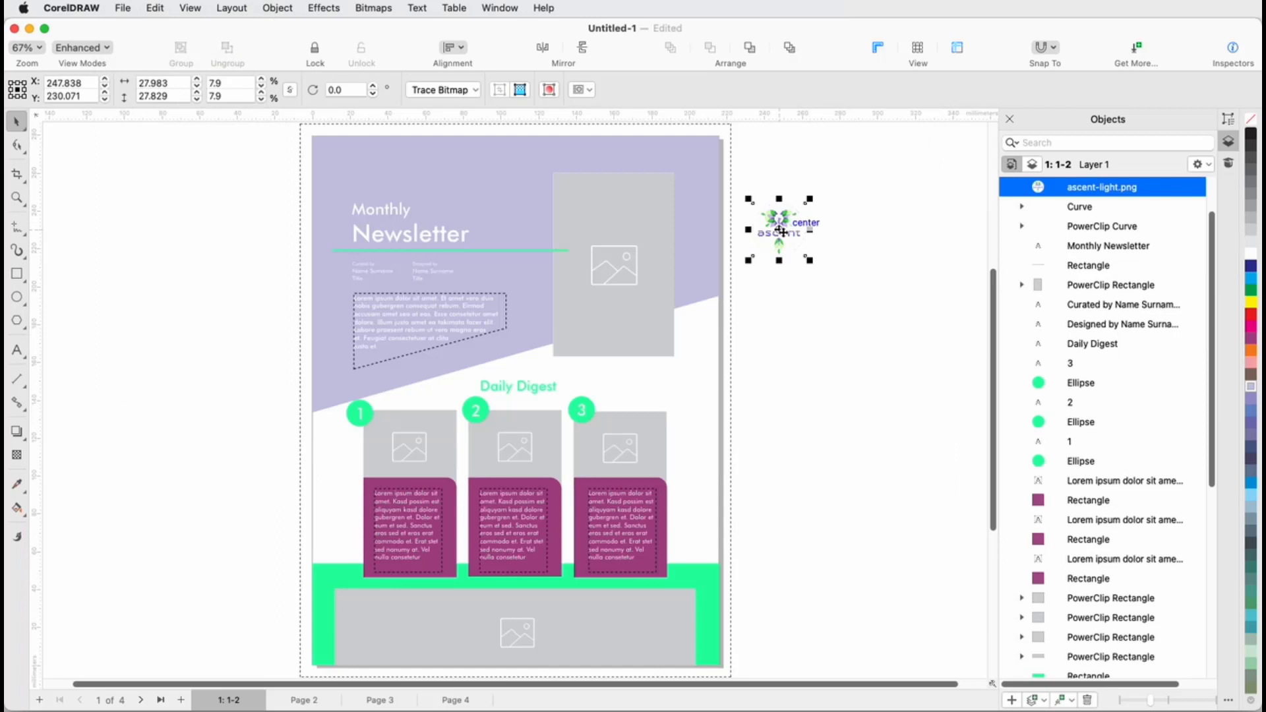
{"action": "left_click_drag", "start_coordinate": [763, 231], "coordinate": [367, 169]}
Step: Retitle the Daily Digest heading to 'Highlights this Month' and recenter it
{"action": "double_click", "coordinate": [506, 390]}
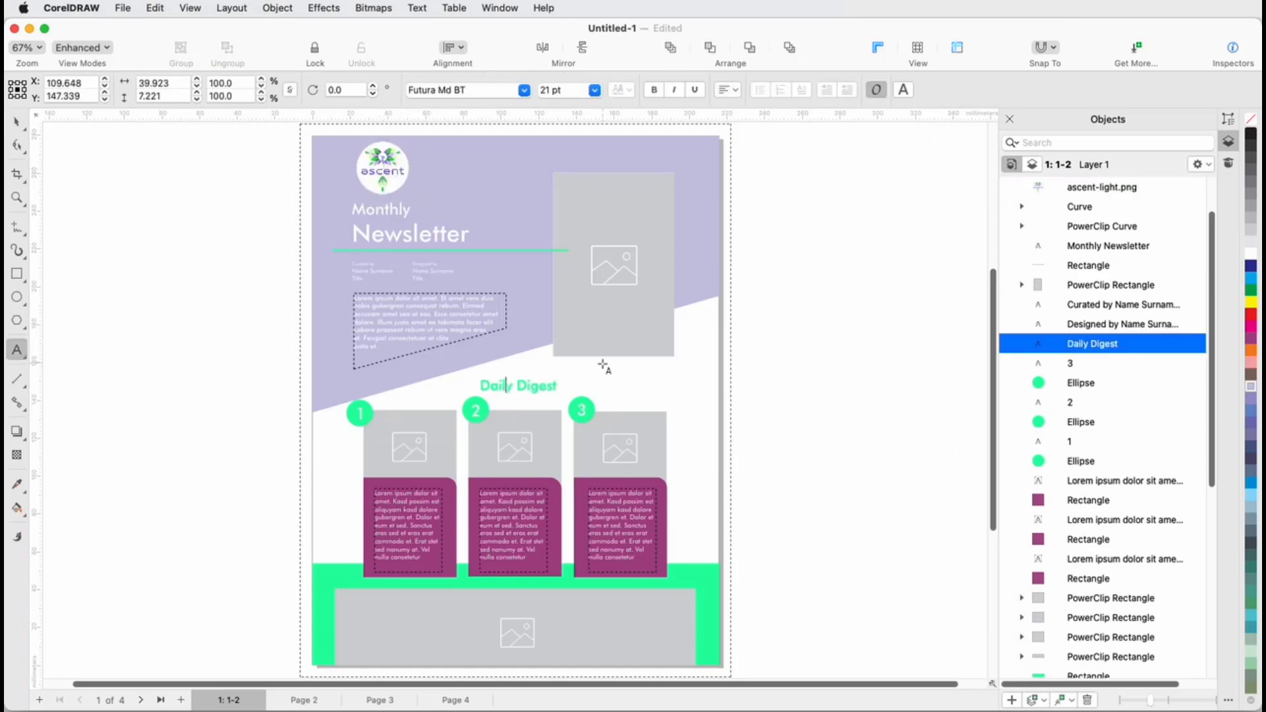
{"action": "key", "text": "super+a"}
{"action": "type", "text": "Highlights this Month"}
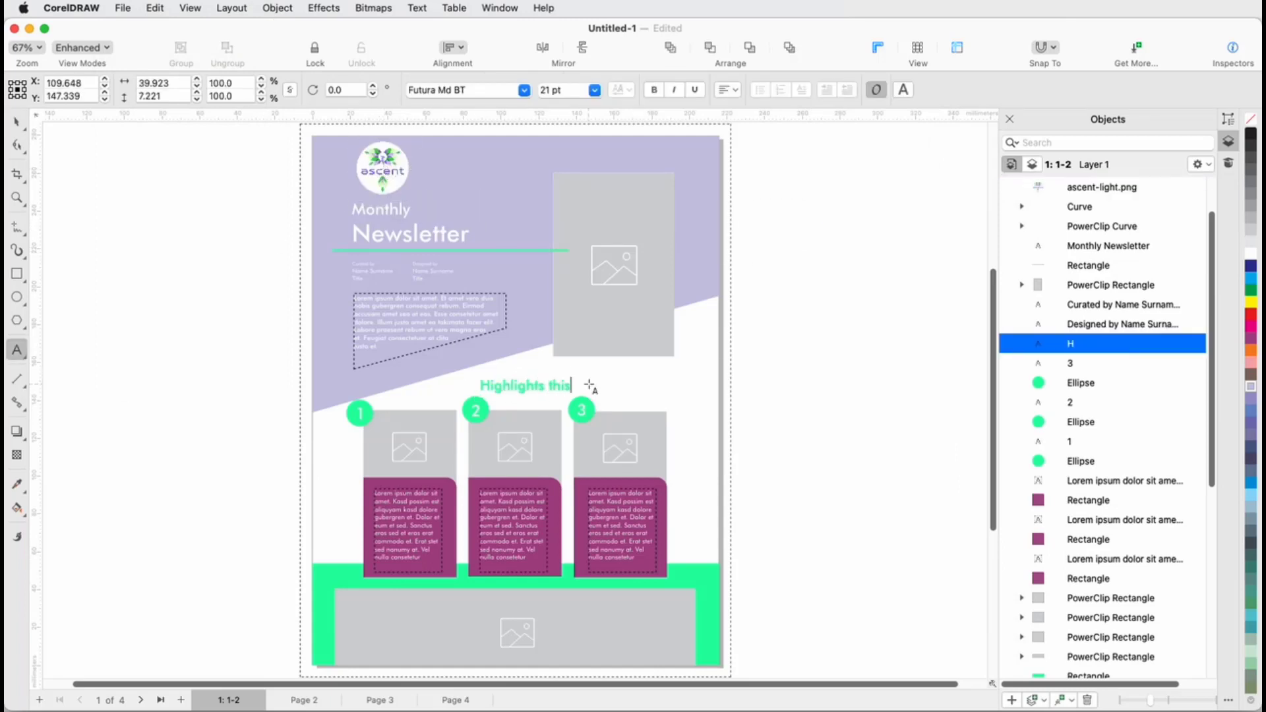
{"action": "key", "text": "Escape"}
{"action": "left_click_drag", "start_coordinate": [547, 385], "coordinate": [520, 380]}
{"action": "left_click", "coordinate": [805, 370]}
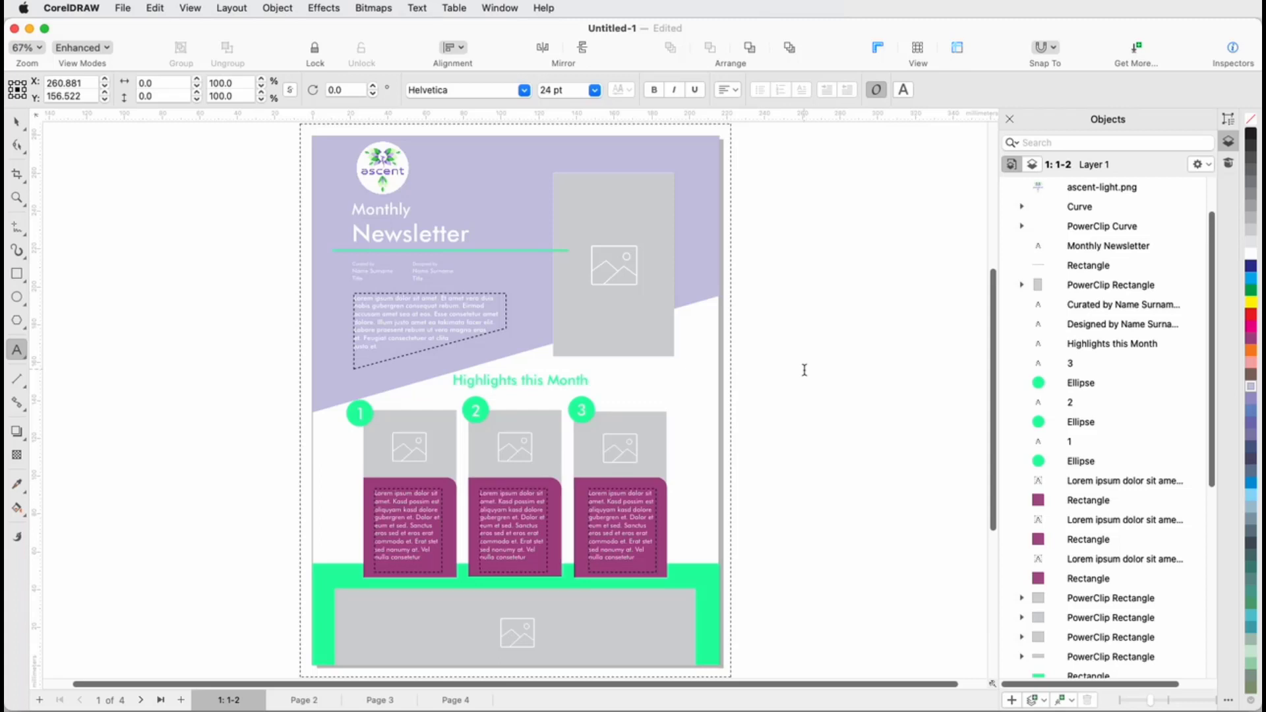
Step: Save the newsletter as template file AscentNewsletter in the Corel Templates folder
{"action": "key", "text": "ctrl+space"}
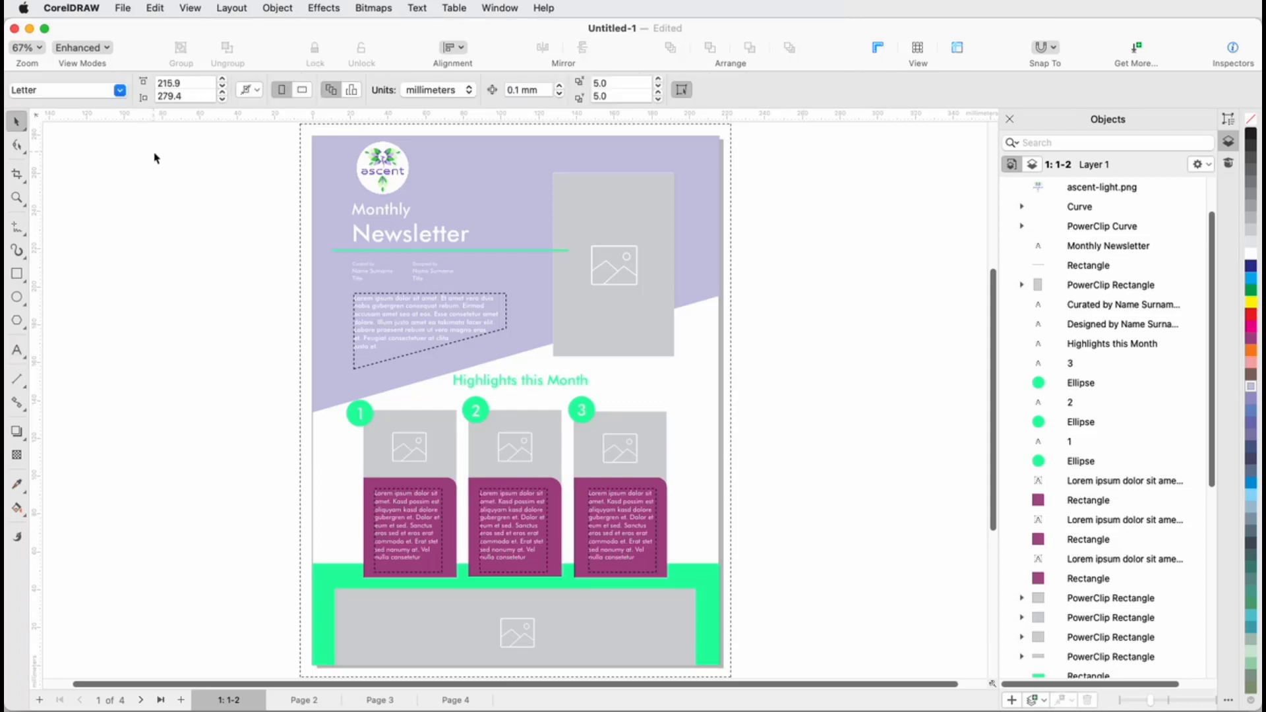
{"action": "left_click", "coordinate": [124, 9]}
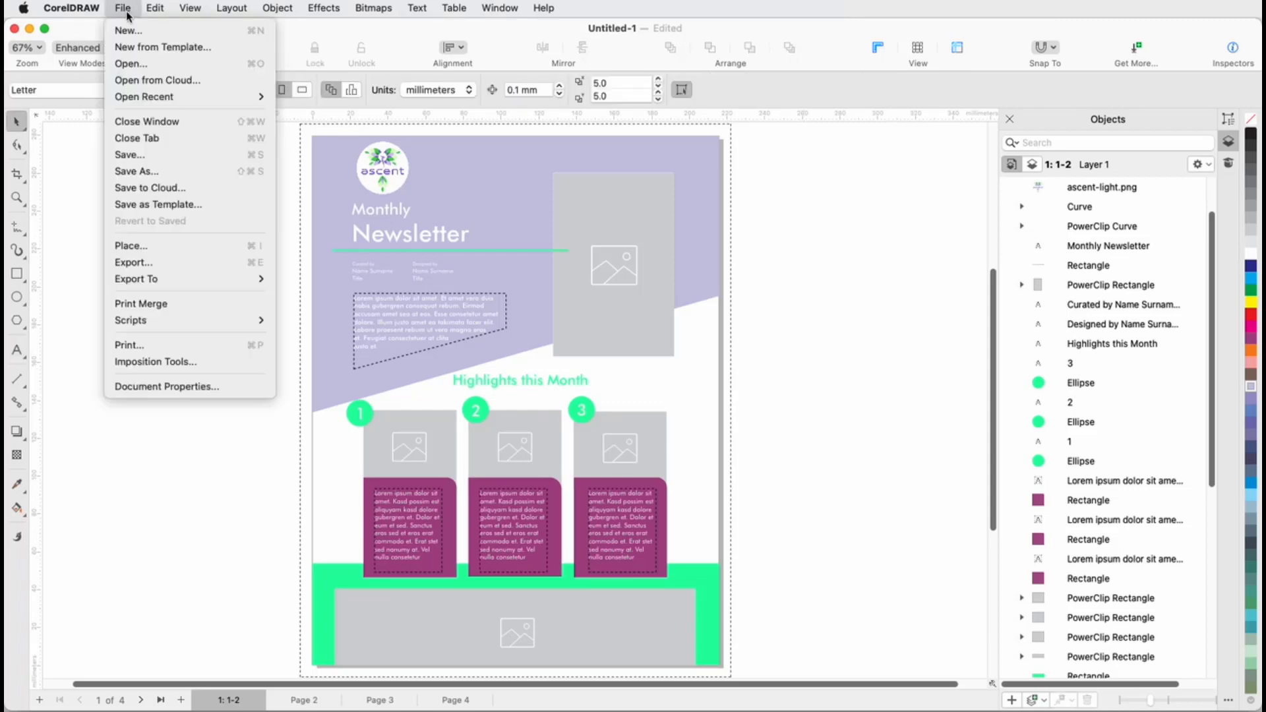
{"action": "left_click", "coordinate": [195, 203]}
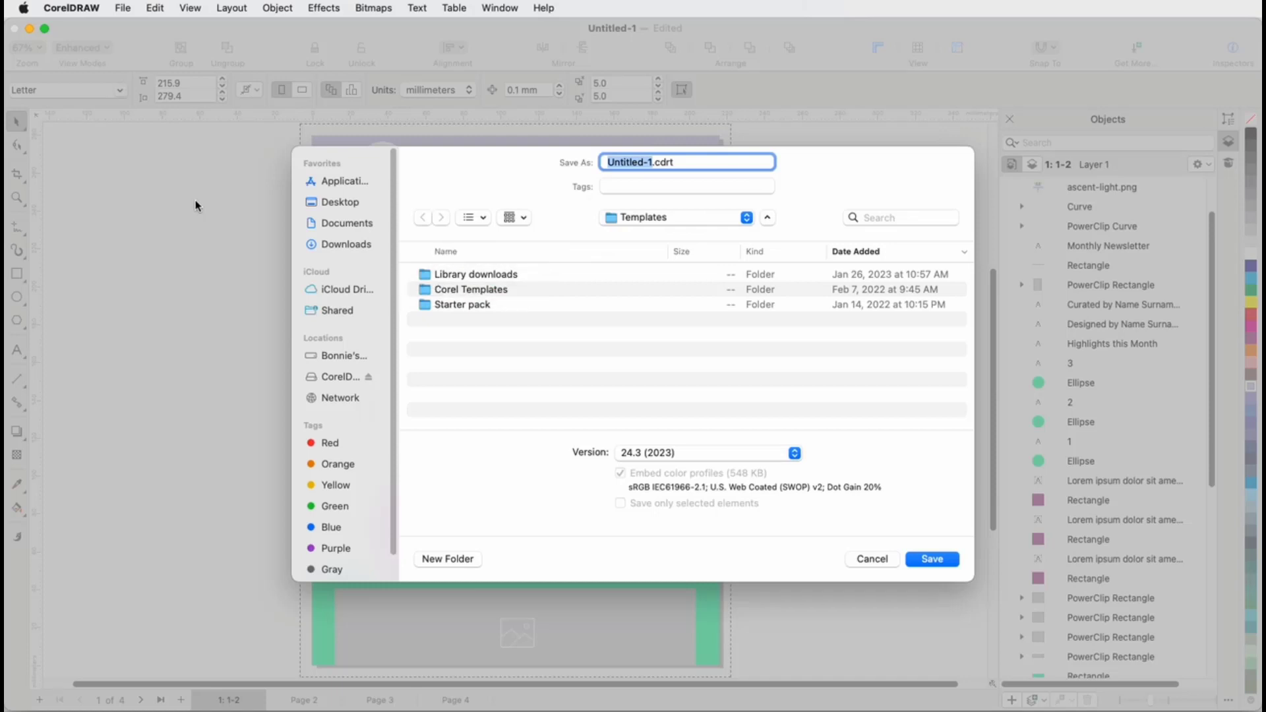
{"action": "double_click", "coordinate": [463, 292]}
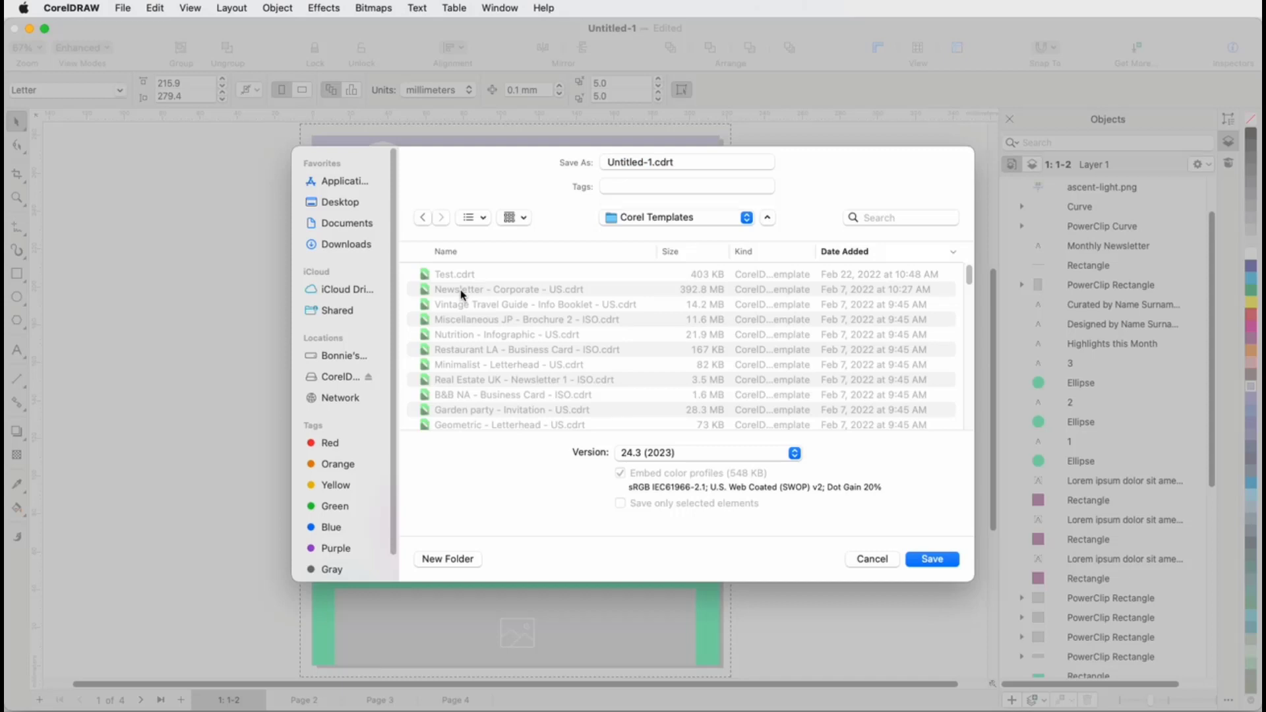
{"action": "triple_click", "coordinate": [679, 161]}
{"action": "type", "text": "AscentNewsletter"}
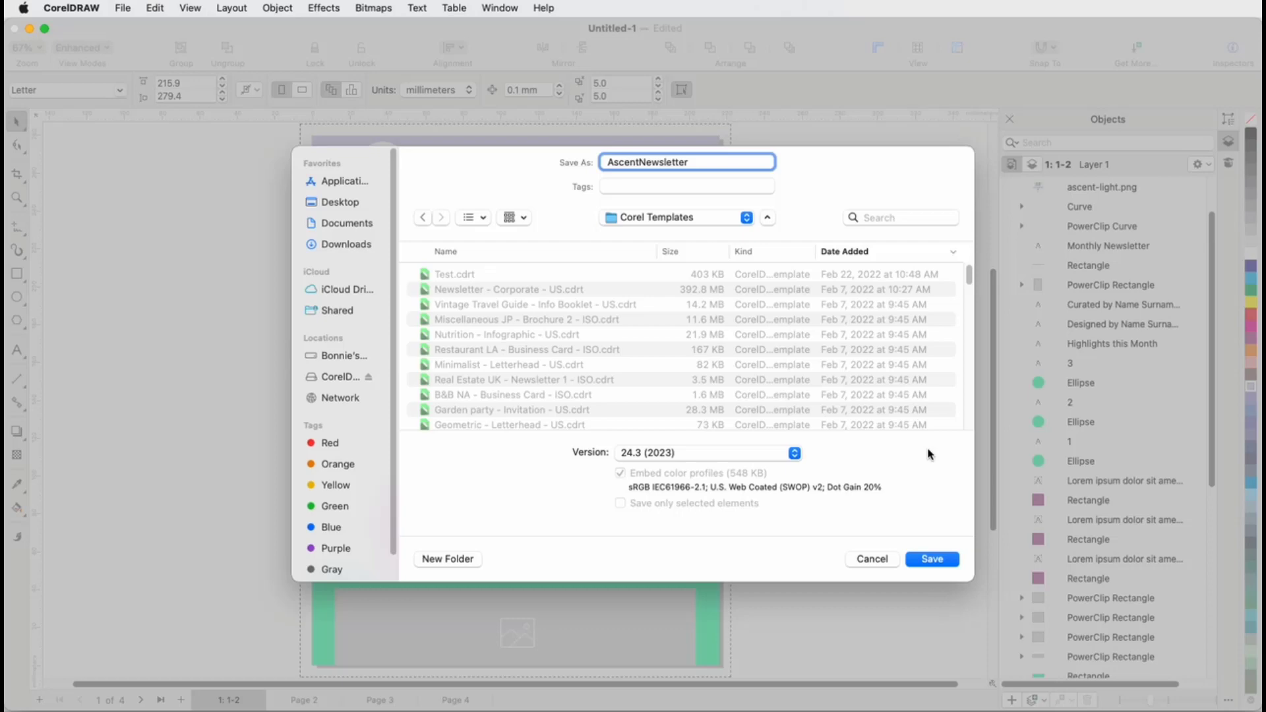
{"action": "left_click", "coordinate": [932, 559]}
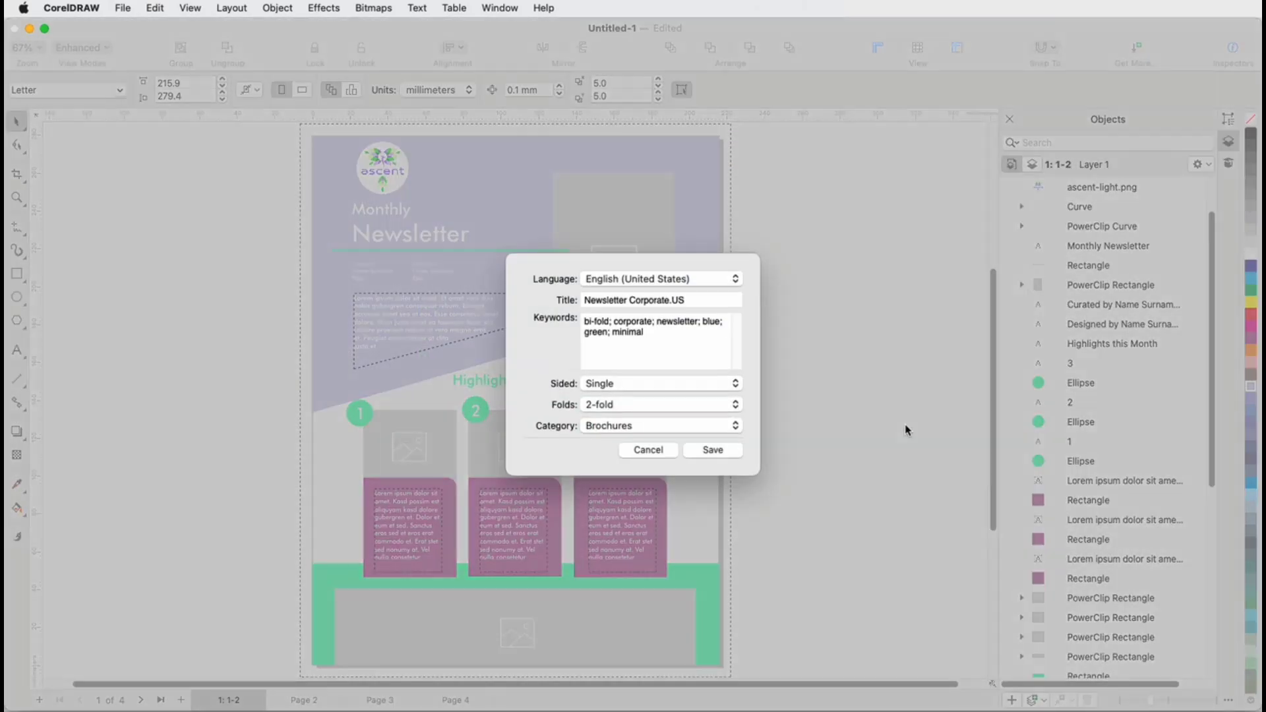
Step: Title the template 'Ascent Newsletter', append keywords ascent and monthly, and keep category Brochures
{"action": "triple_click", "coordinate": [700, 305]}
{"action": "type", "text": "Ascent Newsletter"}
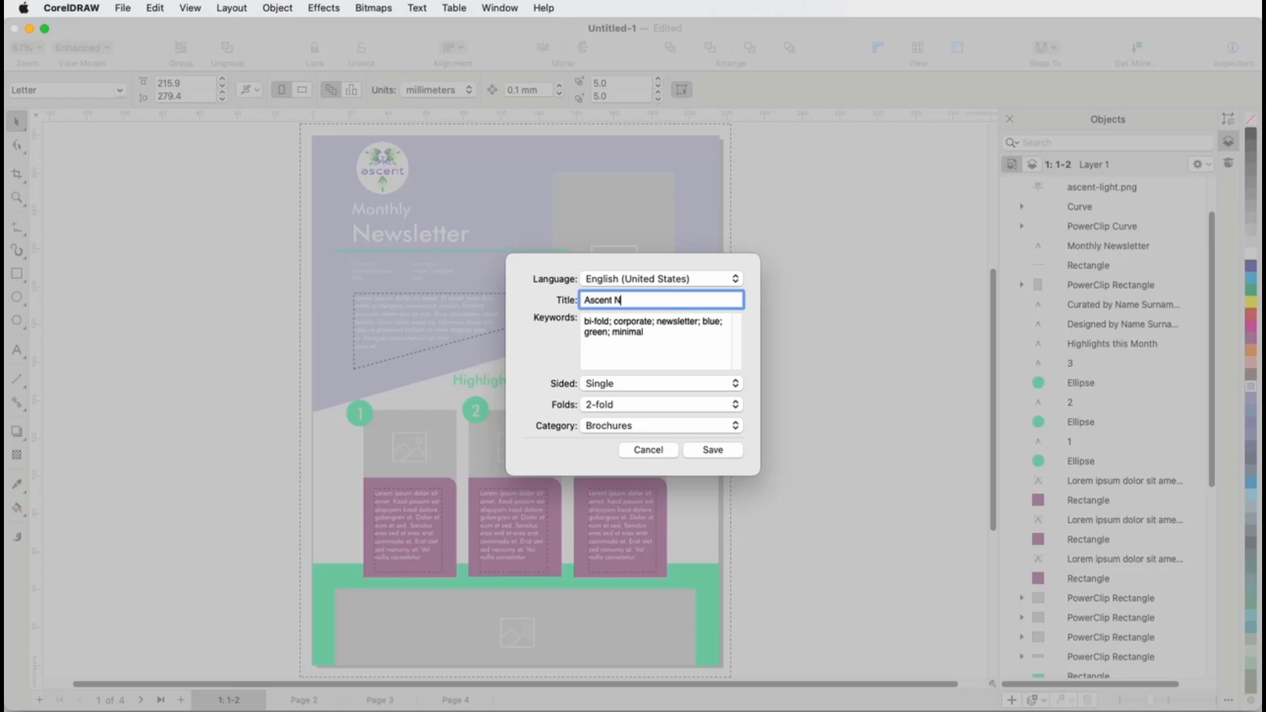
{"action": "left_click", "coordinate": [704, 333]}
{"action": "type", "text": ";"}
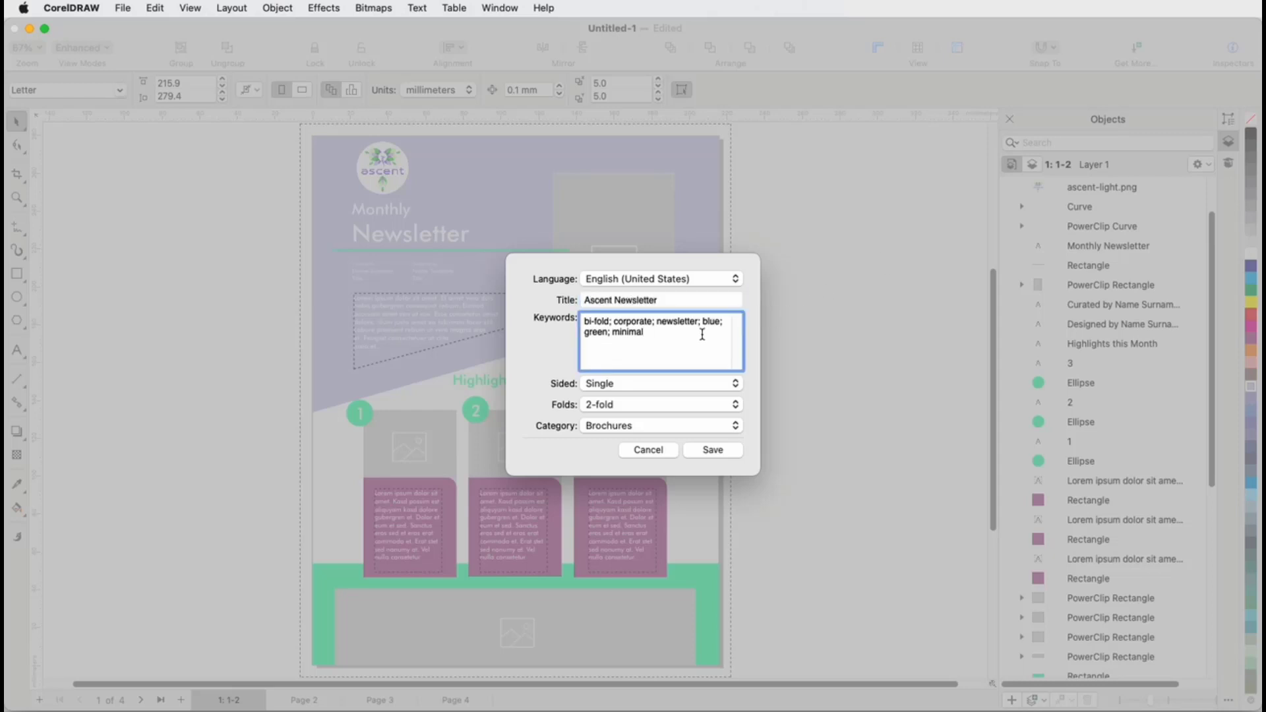
{"action": "type", "text": "ascent;monthly"}
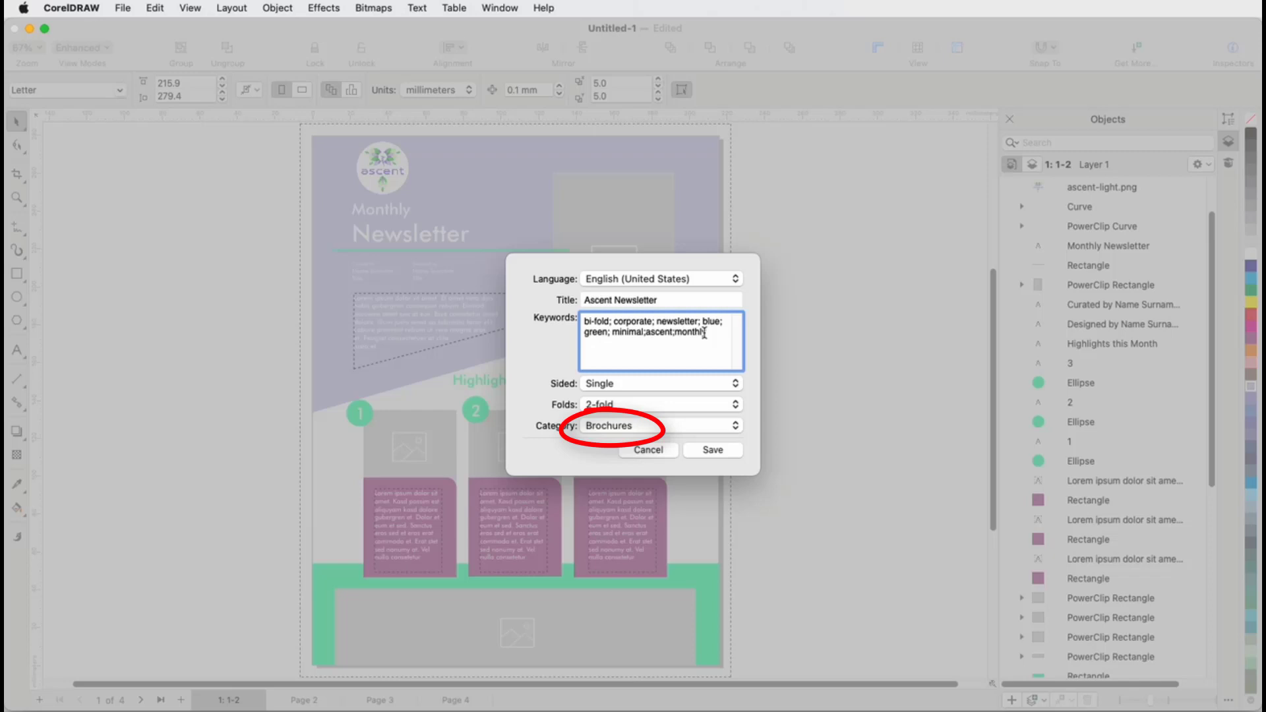
{"action": "left_click", "coordinate": [686, 425]}
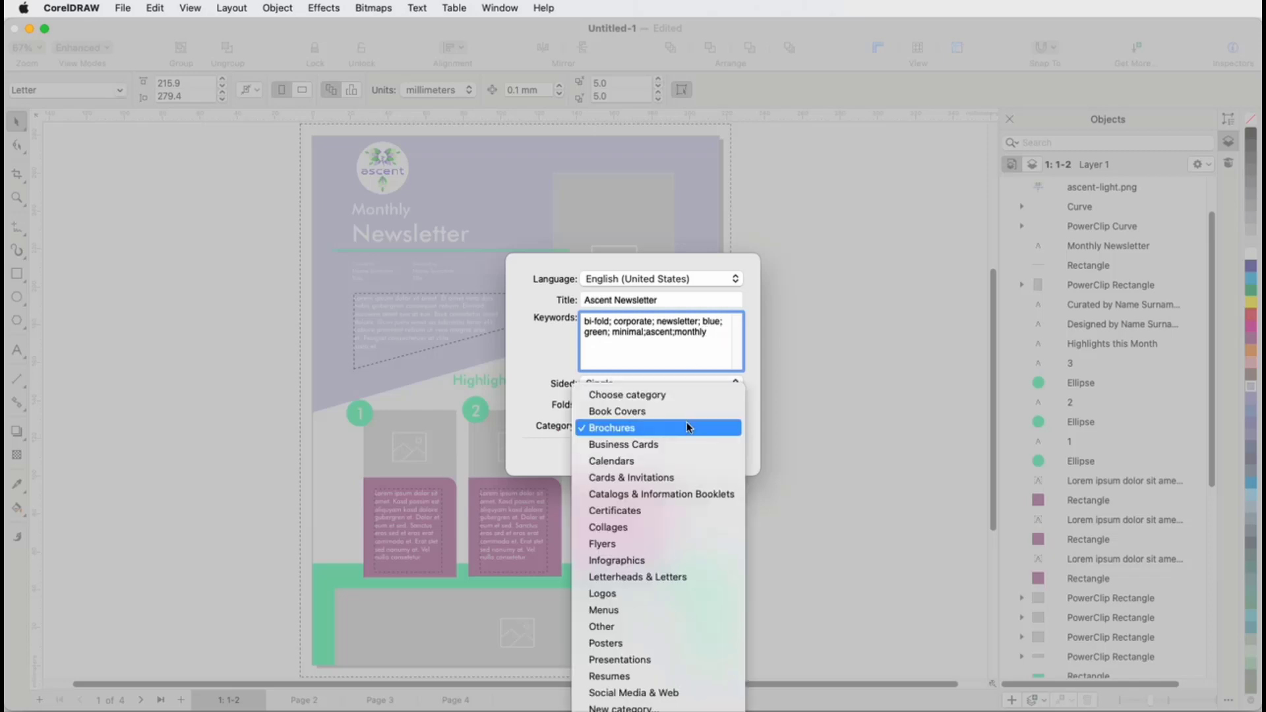
{"action": "left_click", "coordinate": [690, 427]}
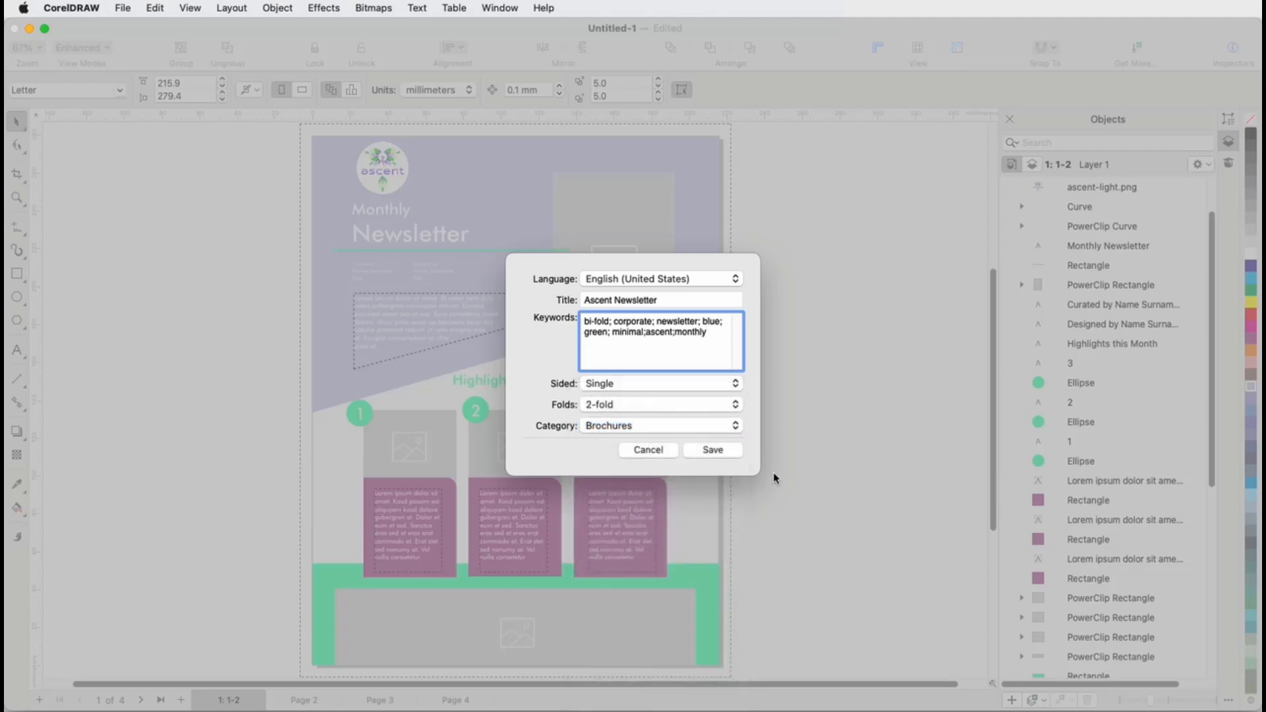
Step: Finish saving the template, then start a new document from Ascent Newsletter under Brochures
{"action": "left_click", "coordinate": [714, 450]}
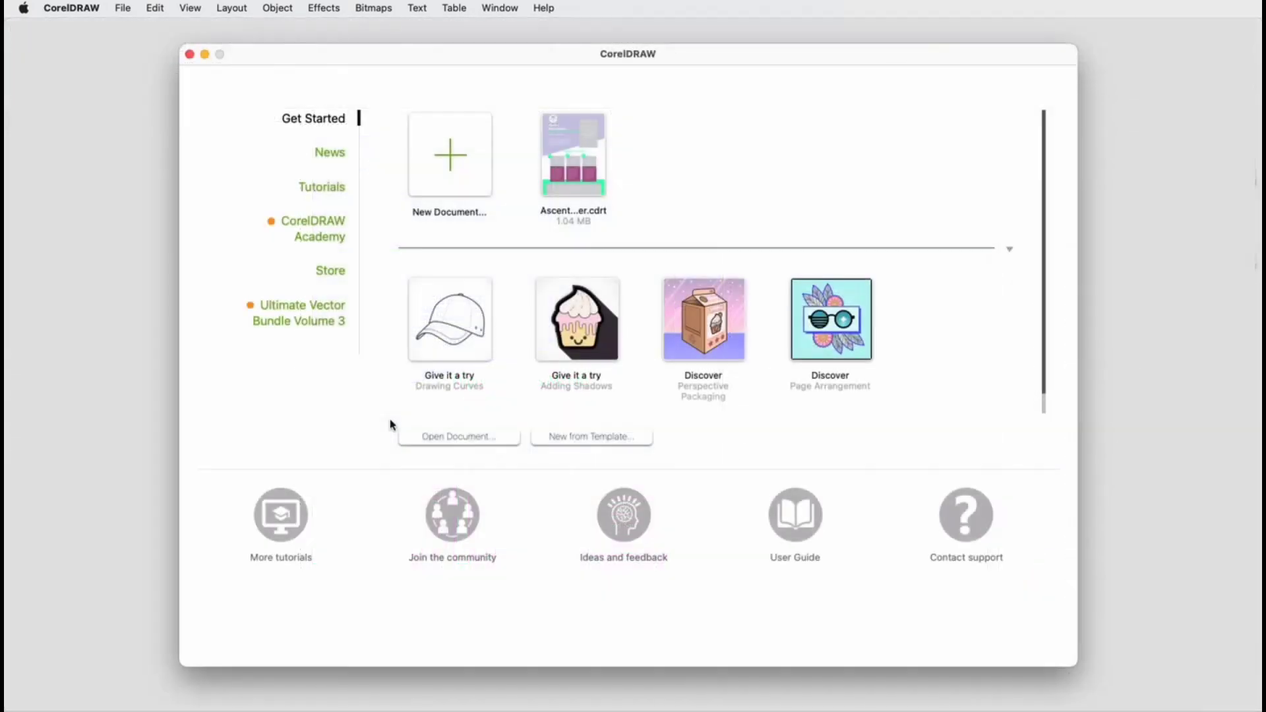
{"action": "left_click", "coordinate": [604, 440]}
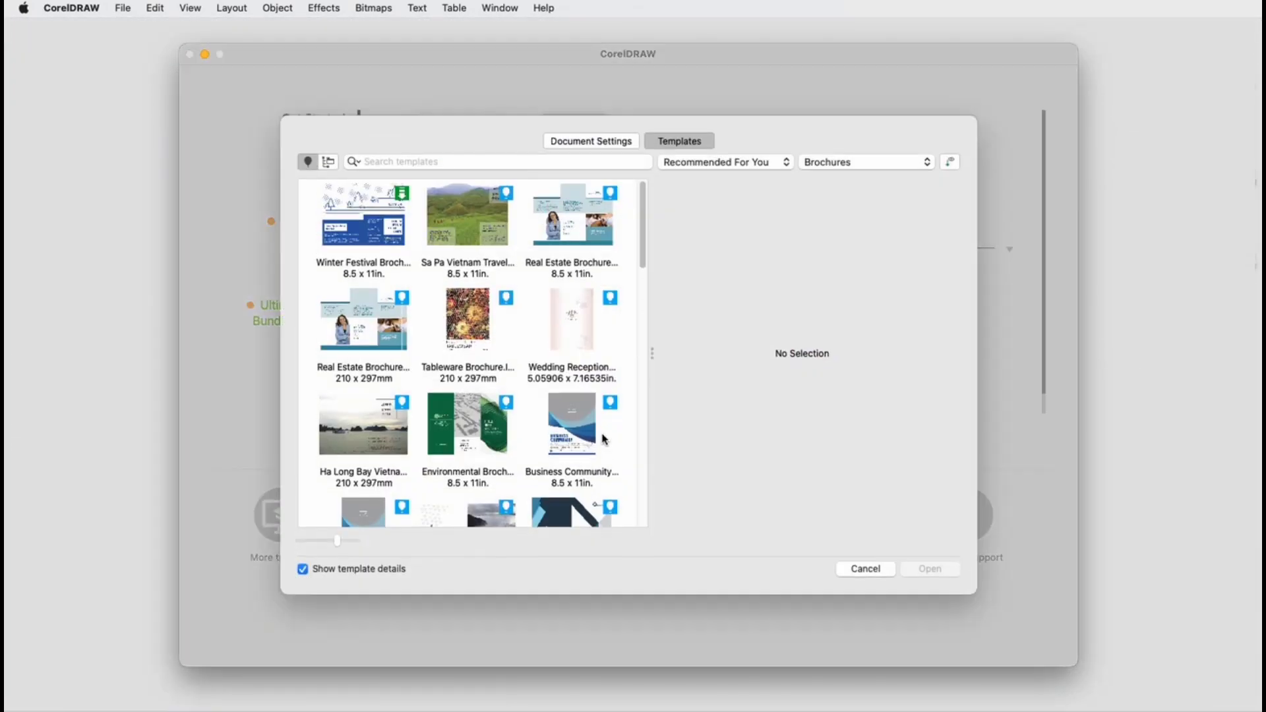
{"action": "left_click", "coordinate": [326, 163]}
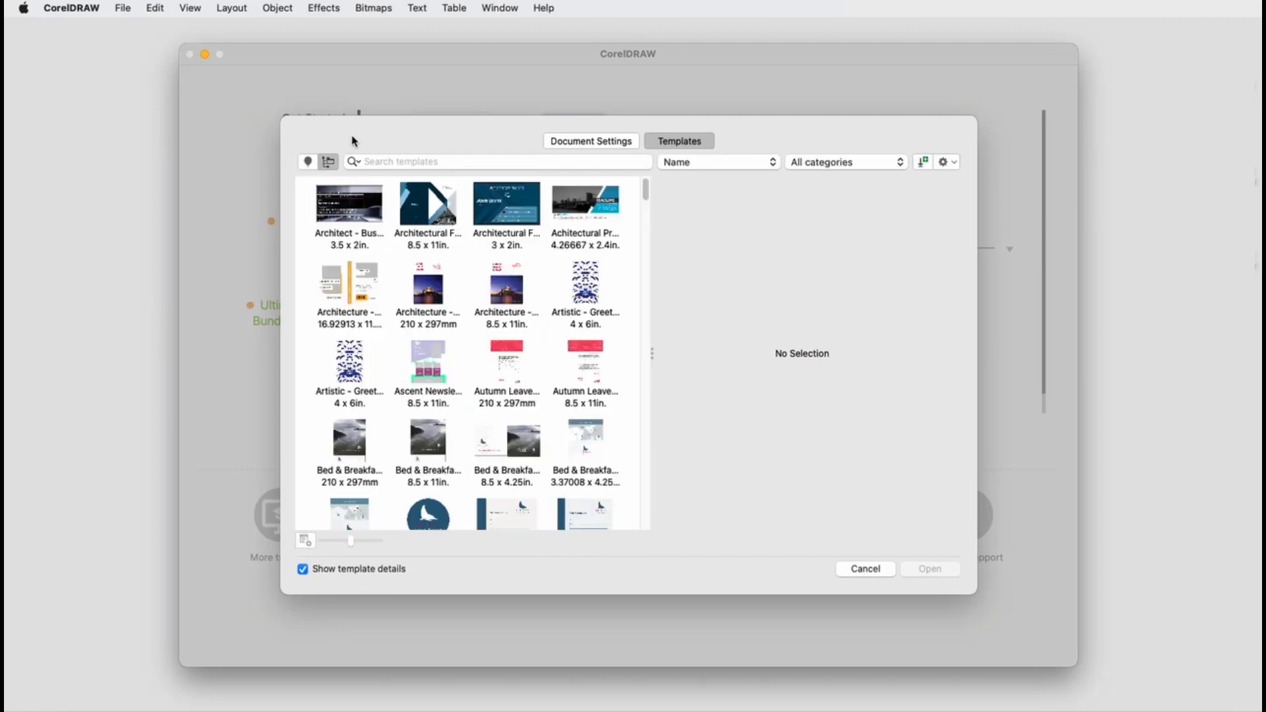
{"action": "left_click", "coordinate": [853, 163]}
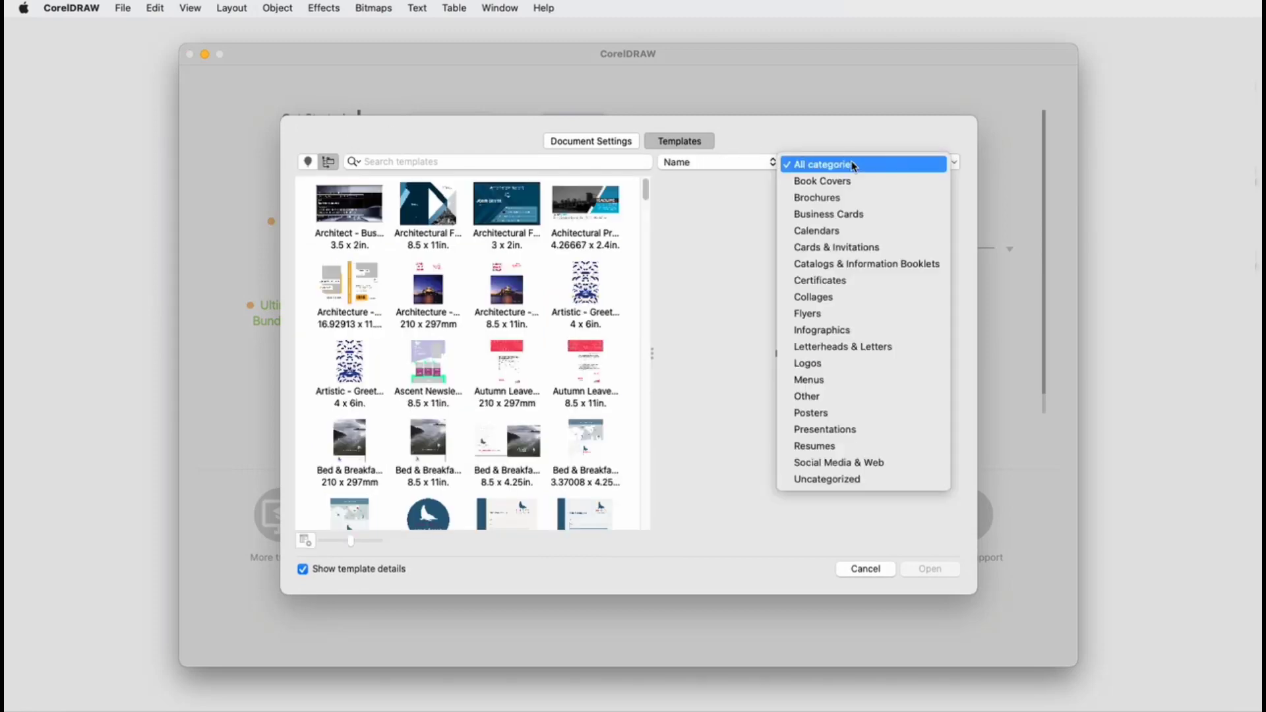
{"action": "left_click", "coordinate": [849, 197]}
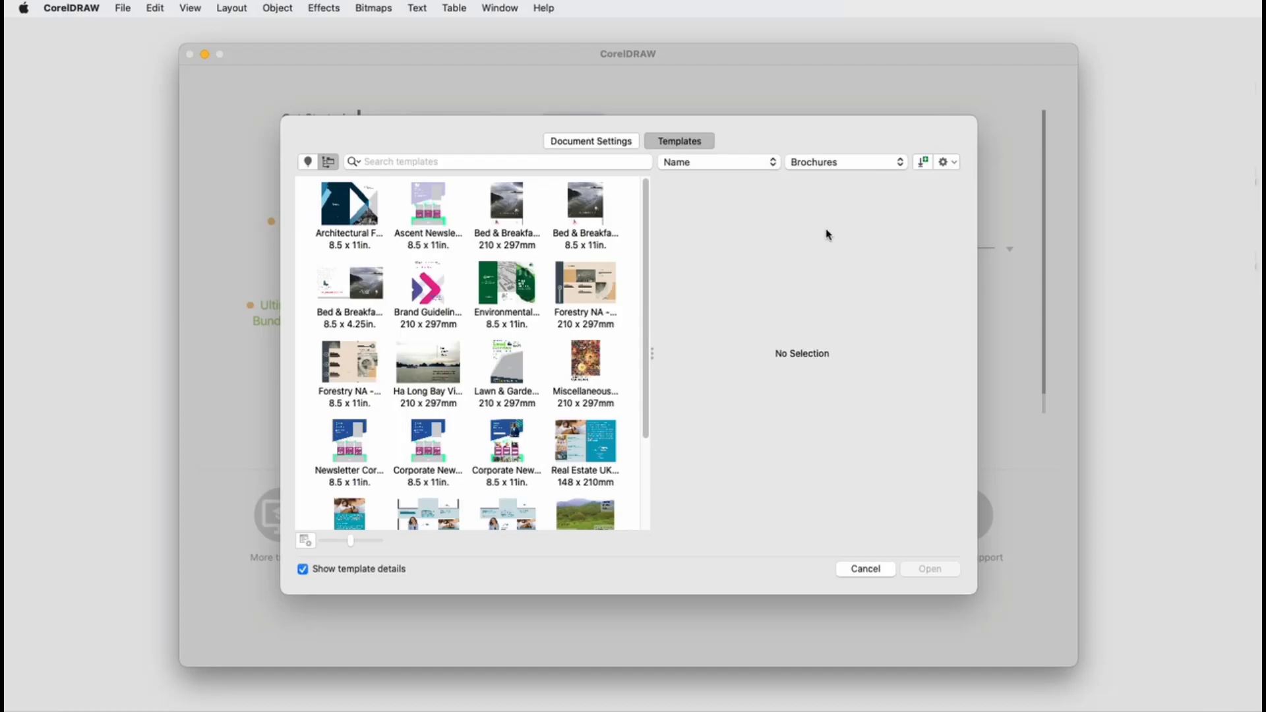
{"action": "double_click", "coordinate": [428, 204]}
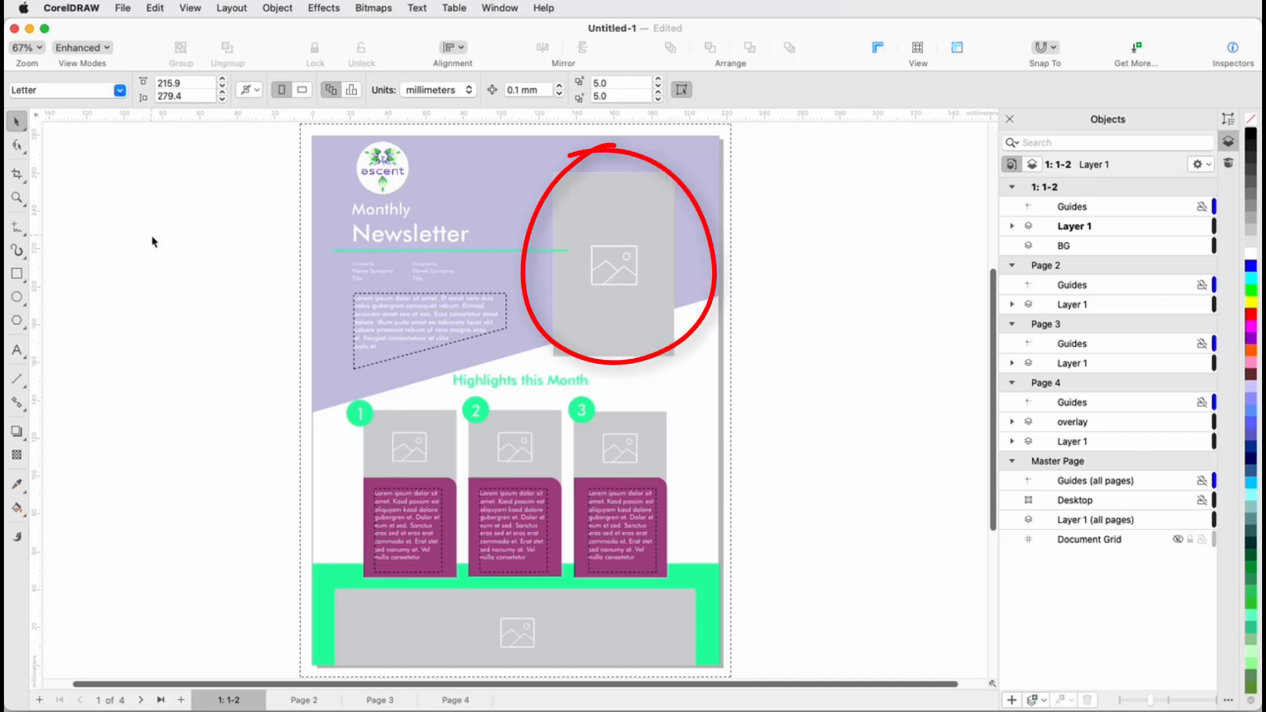
Step: Import Joe.jpg and PowerClip it into the newsletter's top-right image placeholder
{"action": "left_click", "coordinate": [123, 8]}
{"action": "left_click", "coordinate": [178, 255]}
{"action": "left_click", "coordinate": [890, 427]}
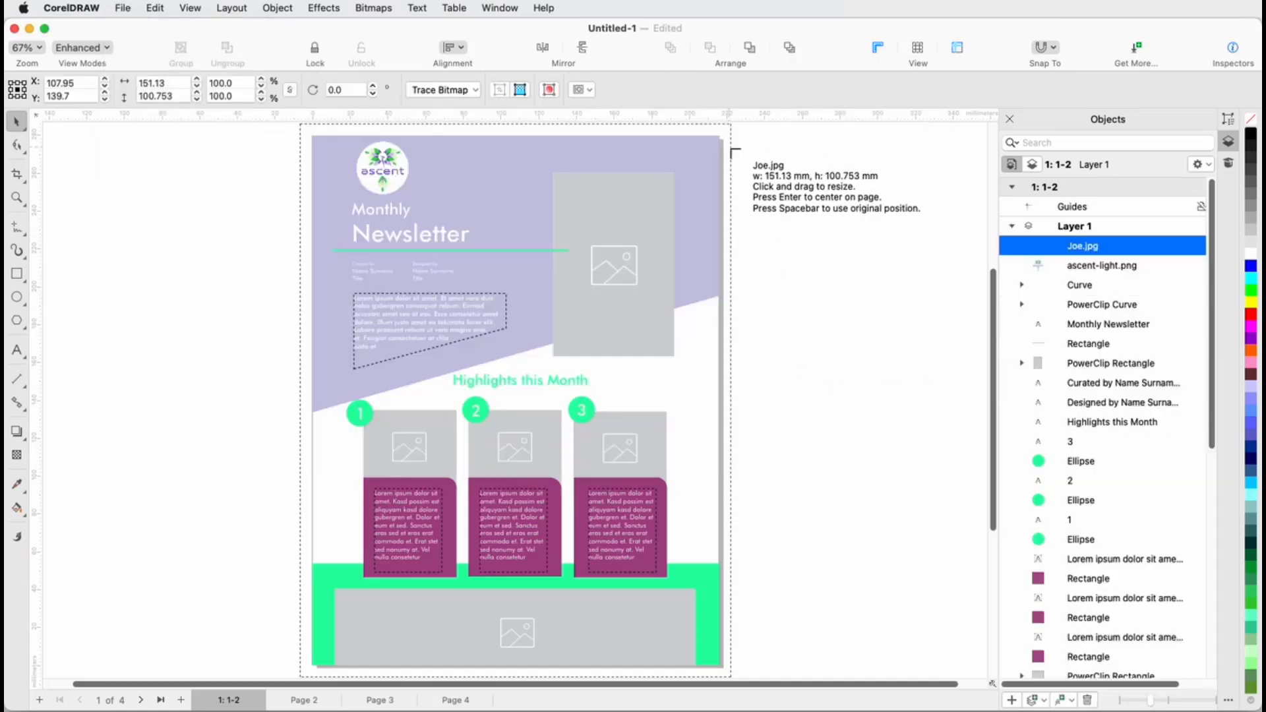
{"action": "left_click_drag", "start_coordinate": [741, 161], "coordinate": [1008, 367]}
{"action": "left_click_drag", "start_coordinate": [788, 253], "coordinate": [522, 252]}
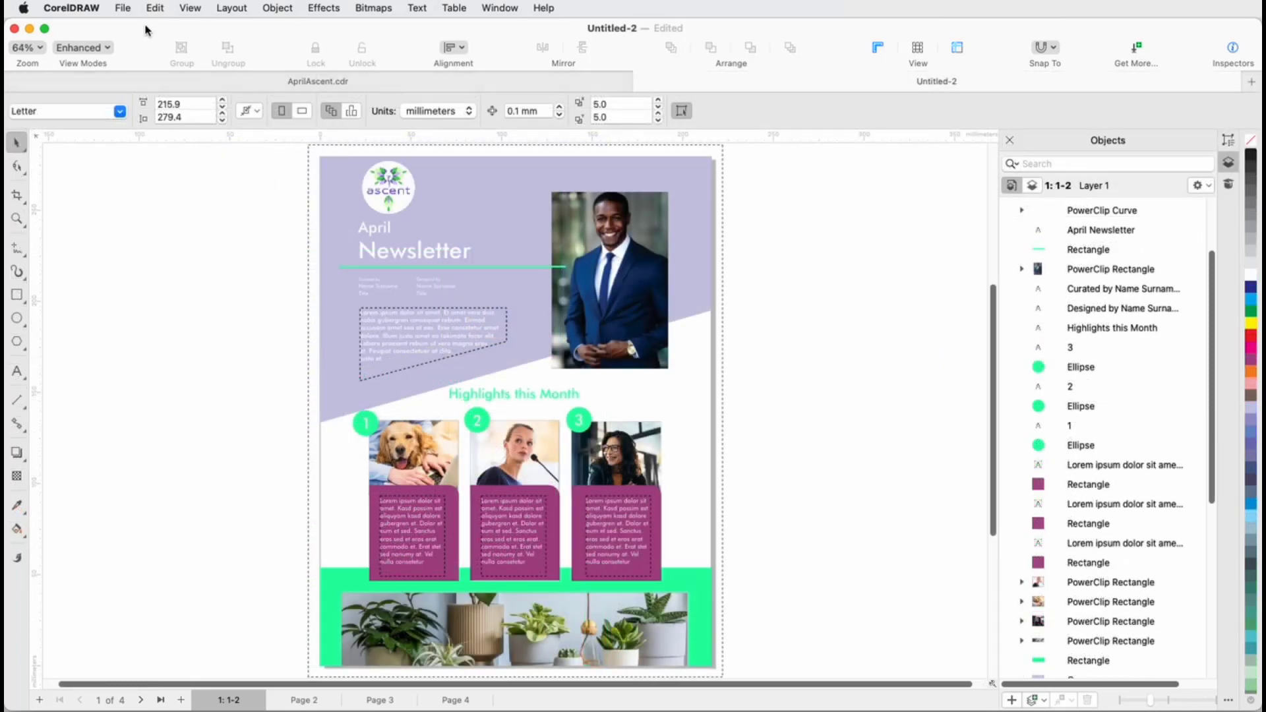
{"action": "left_click", "coordinate": [130, 9]}
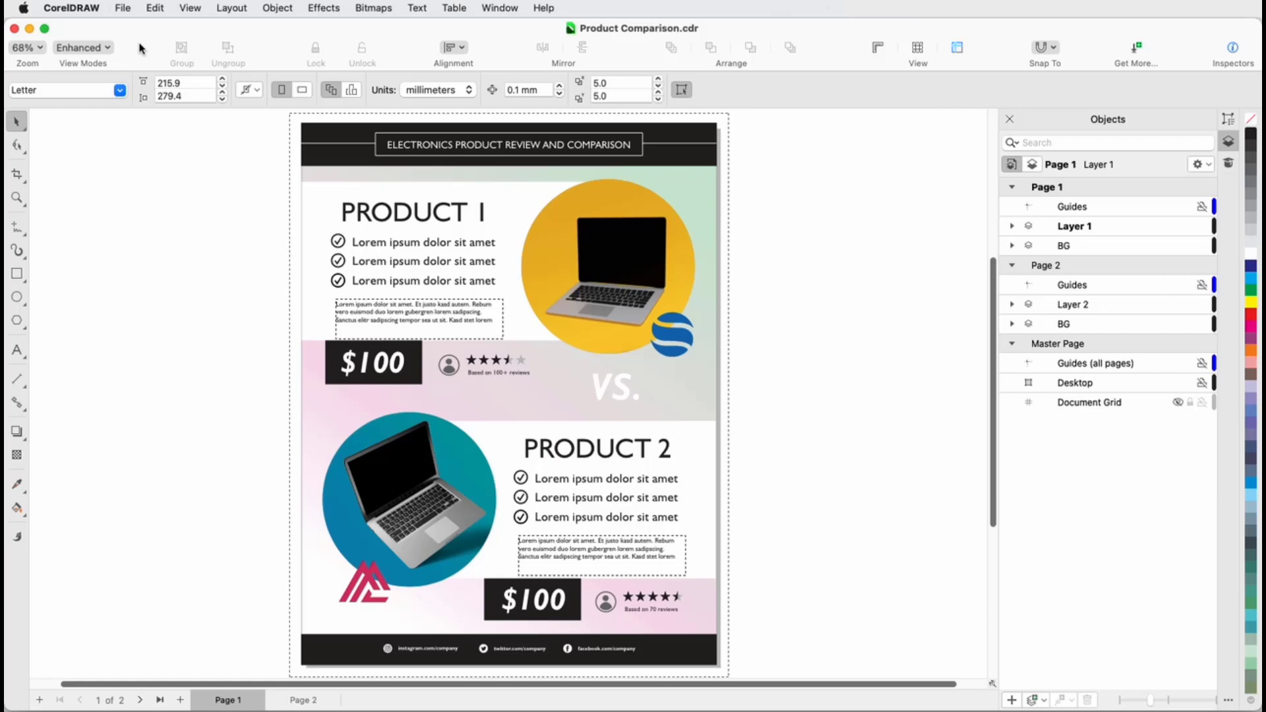
Step: Save Product Comparison as a template in Documents > Reviews, confirming its title and Brochures category
{"action": "left_click", "coordinate": [123, 10]}
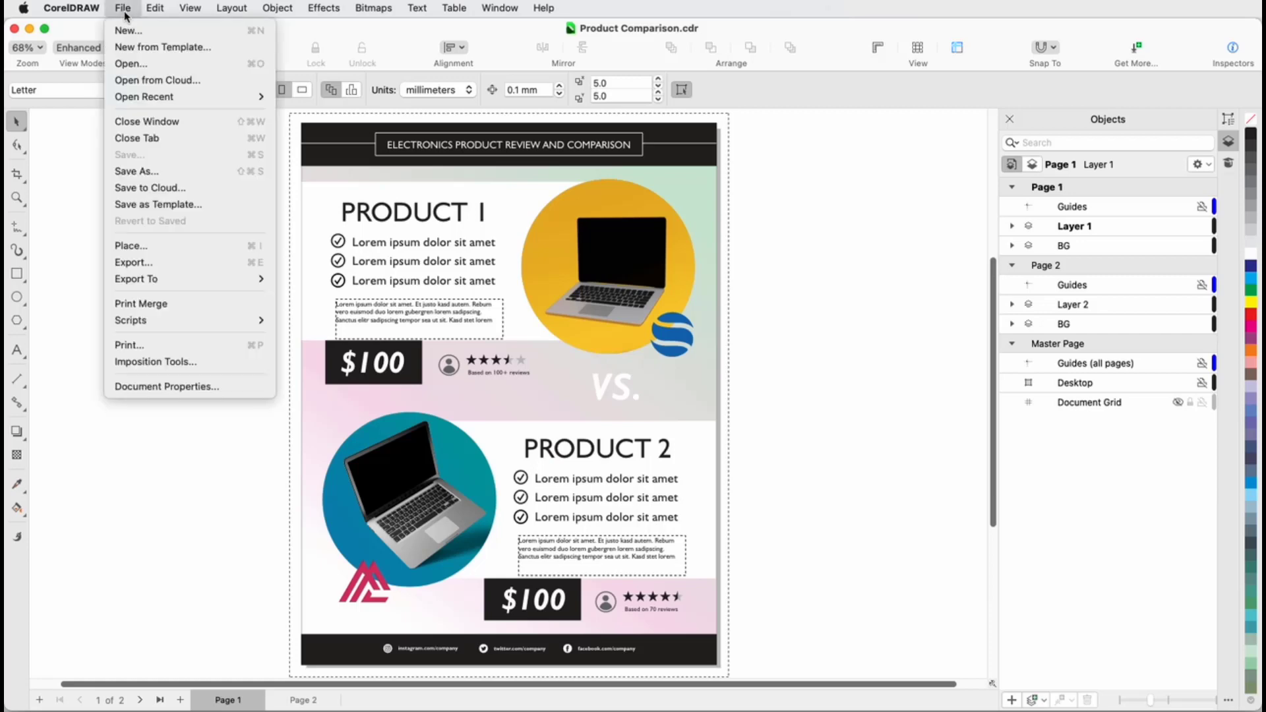
{"action": "left_click", "coordinate": [207, 205]}
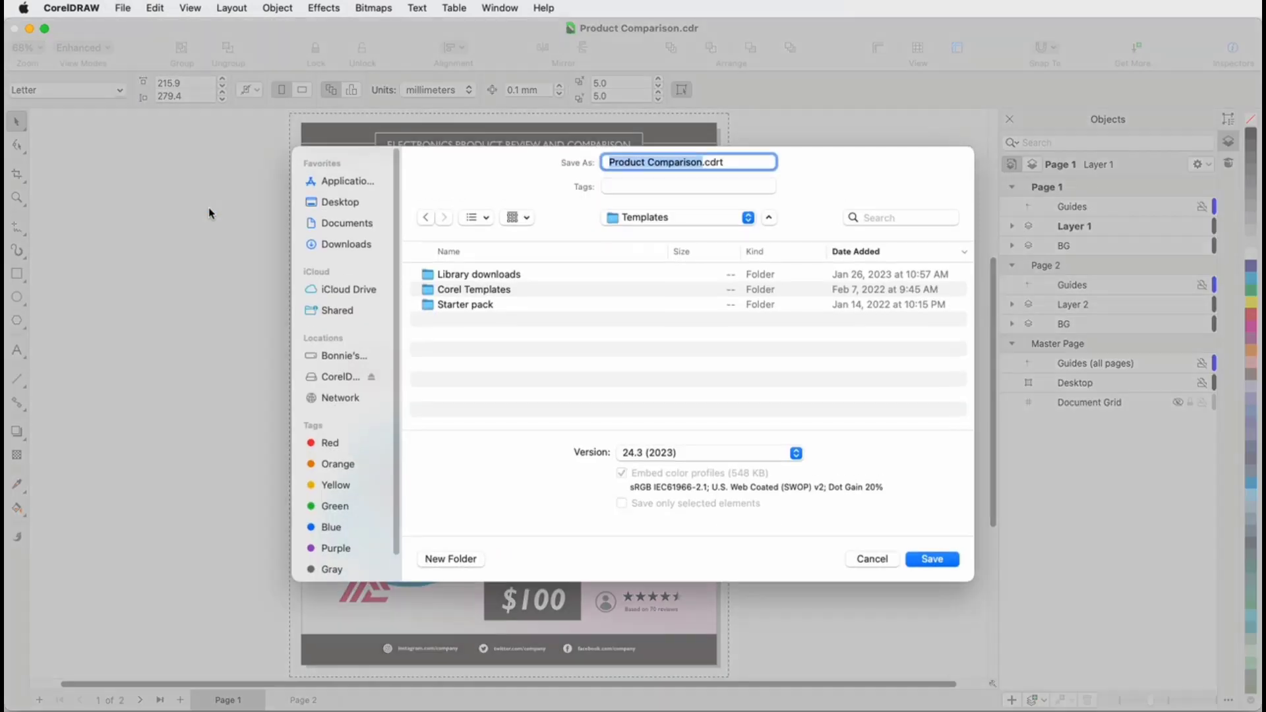
{"action": "left_click", "coordinate": [346, 225]}
{"action": "double_click", "coordinate": [462, 273]}
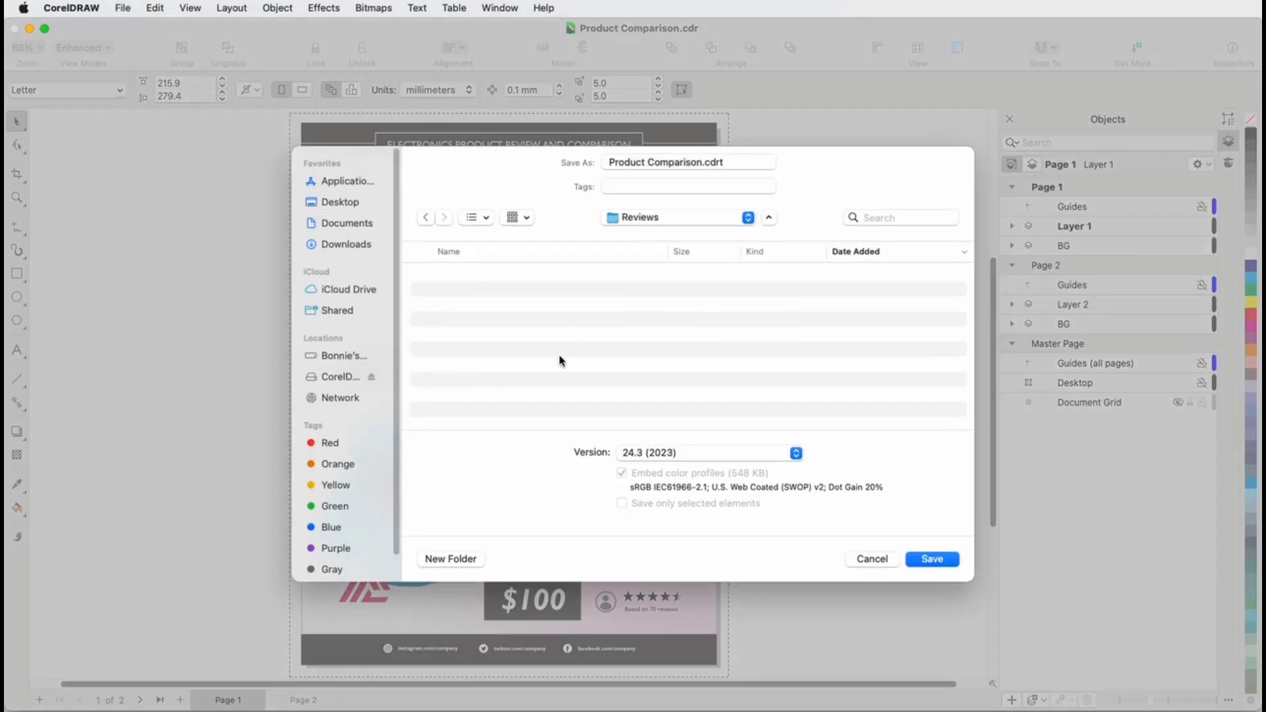
{"action": "left_click", "coordinate": [934, 560]}
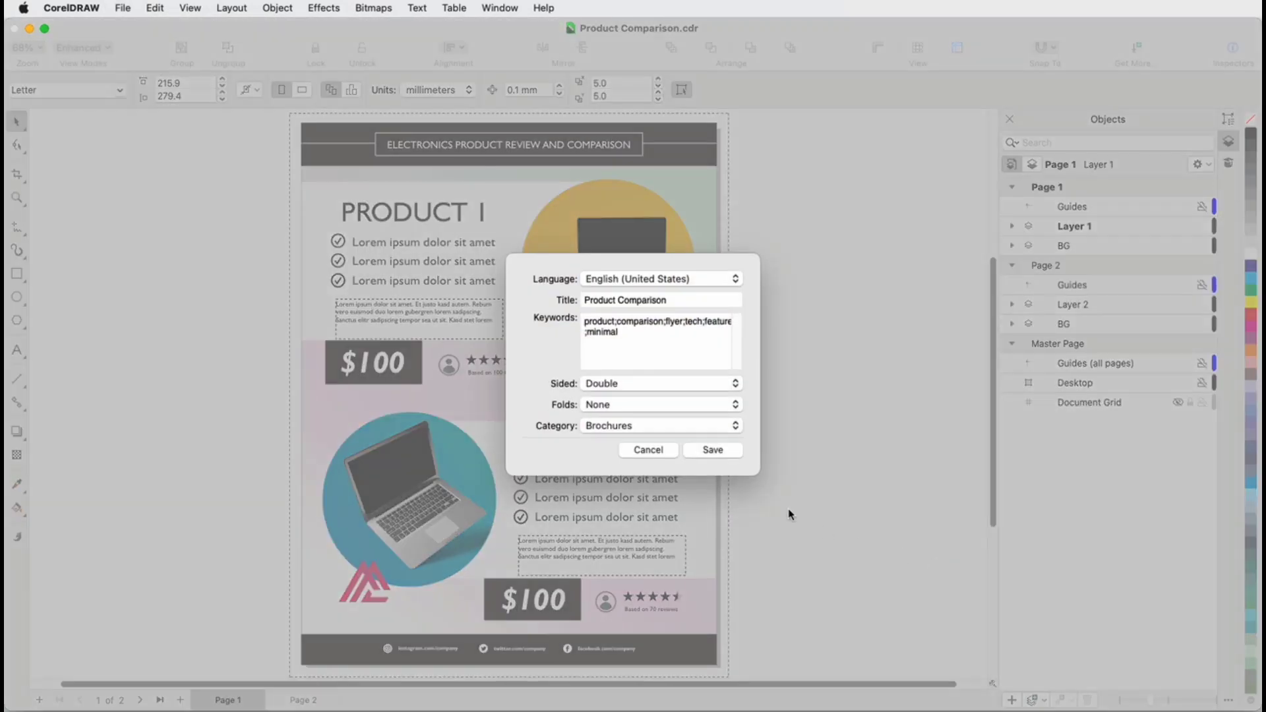
{"action": "left_click", "coordinate": [713, 450]}
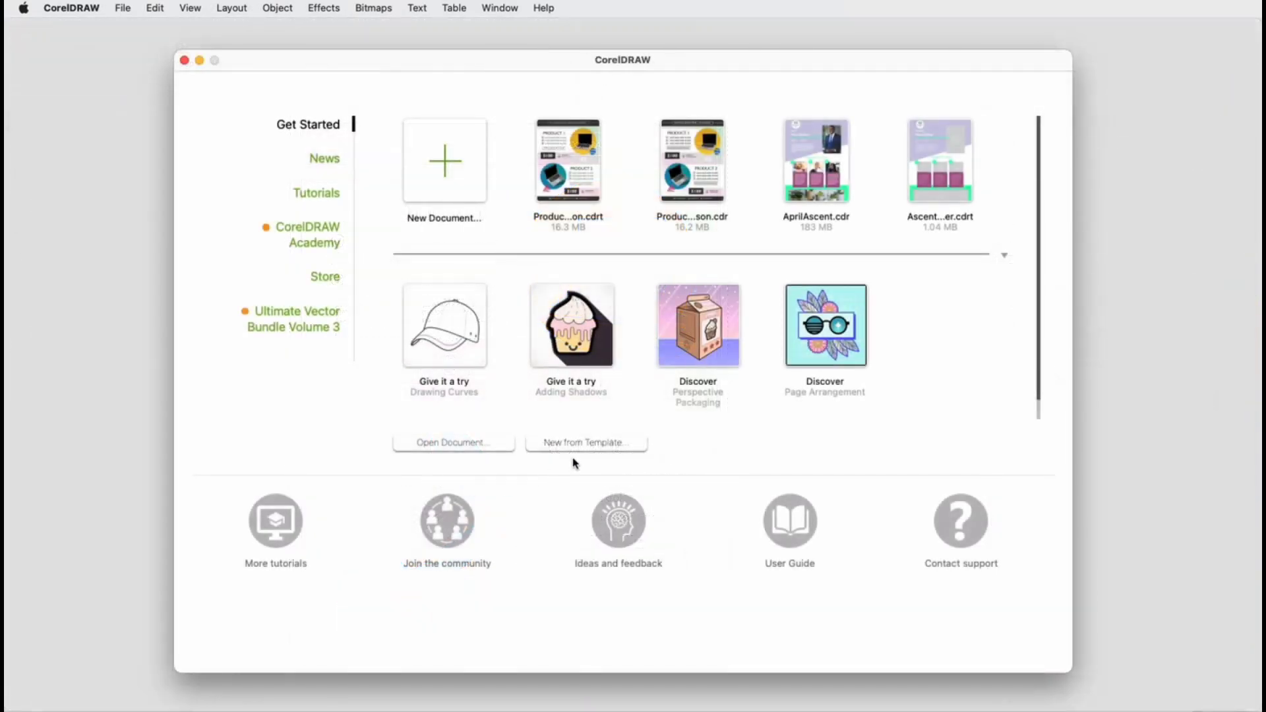
Step: Open New from Template in library view and bring up the Choose content source options
{"action": "left_click", "coordinate": [578, 454]}
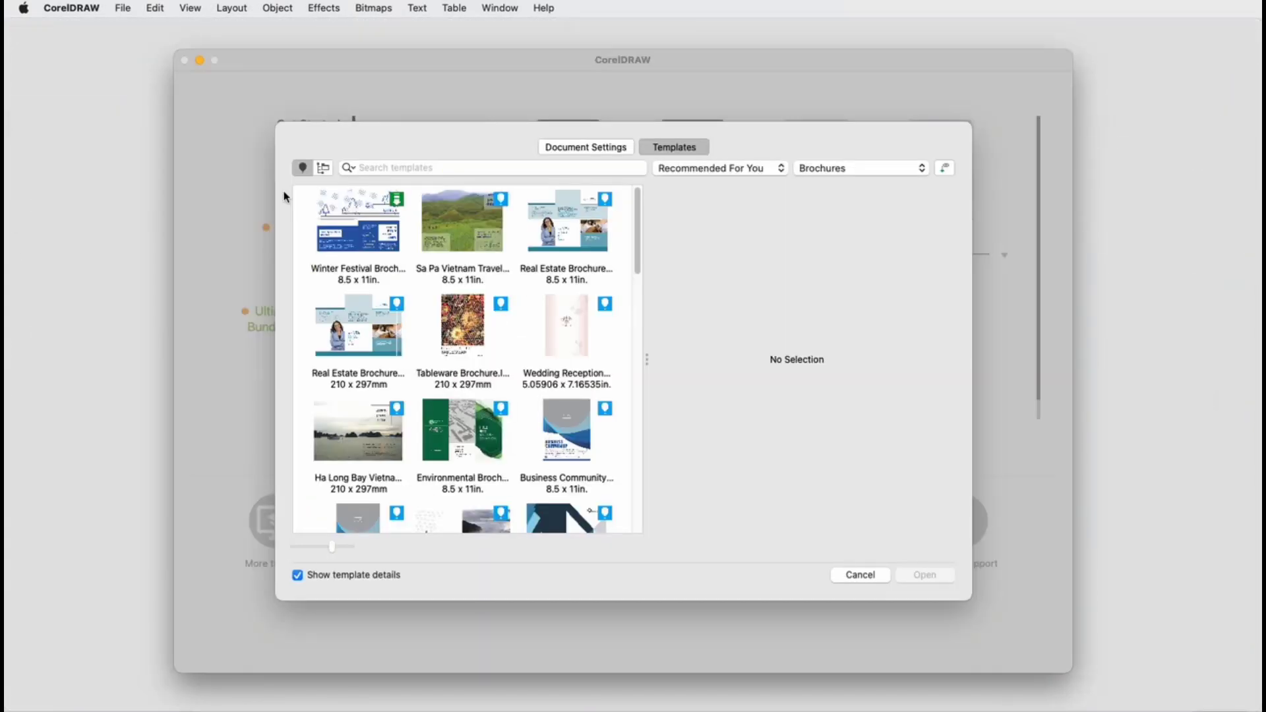
{"action": "left_click", "coordinate": [322, 169]}
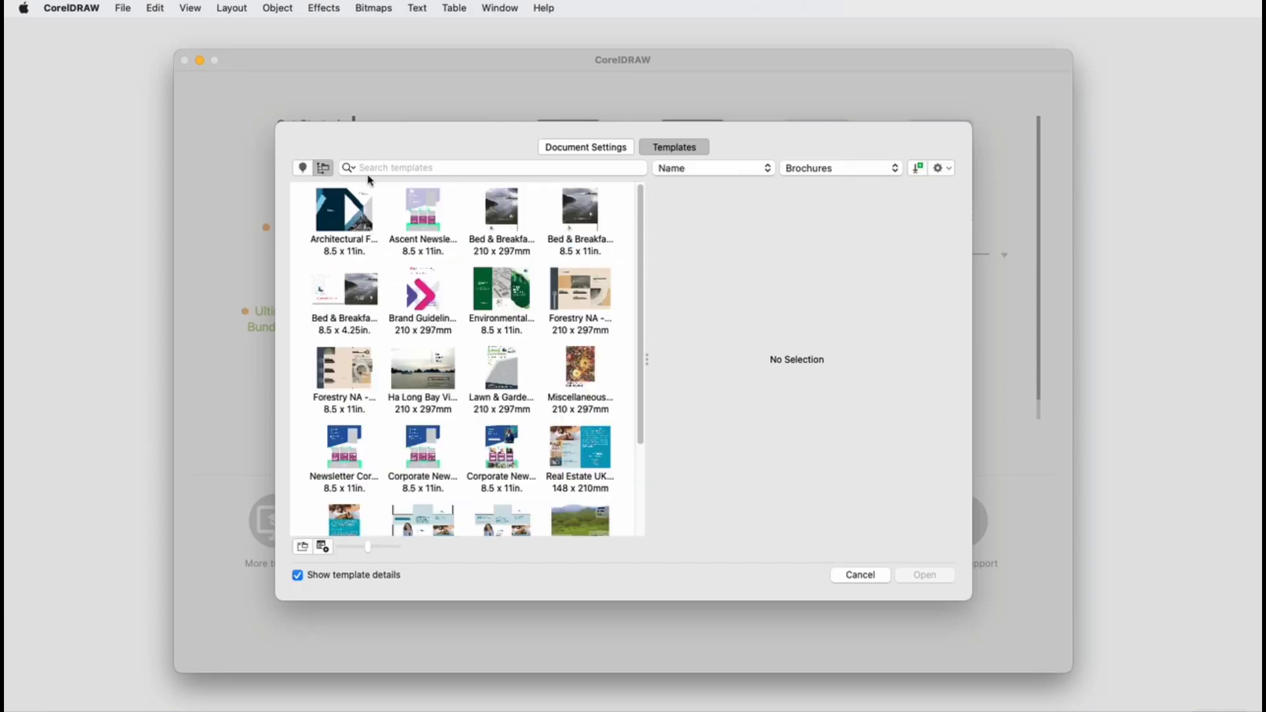
{"action": "left_click", "coordinate": [951, 172]}
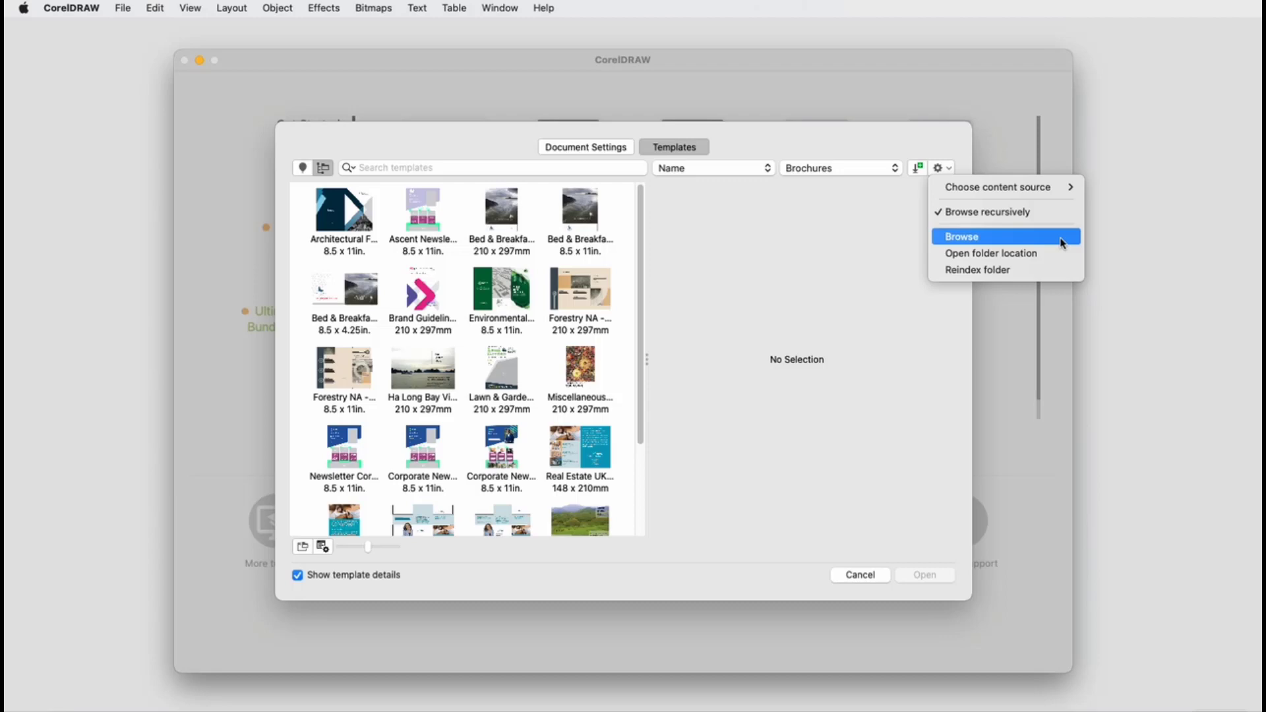
{"action": "mouse_move", "coordinate": [1047, 186]}
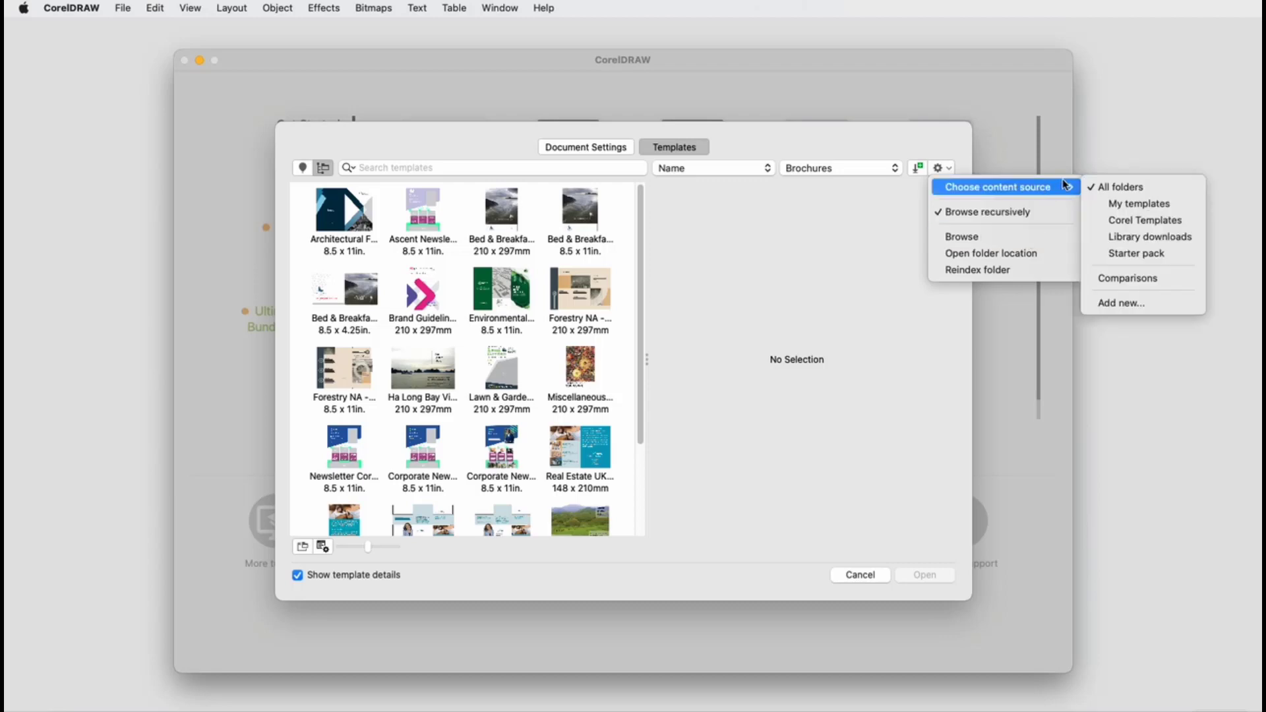
Step: Add the Documents > Reviews folder as a new template content source alias
{"action": "left_click", "coordinate": [1152, 307]}
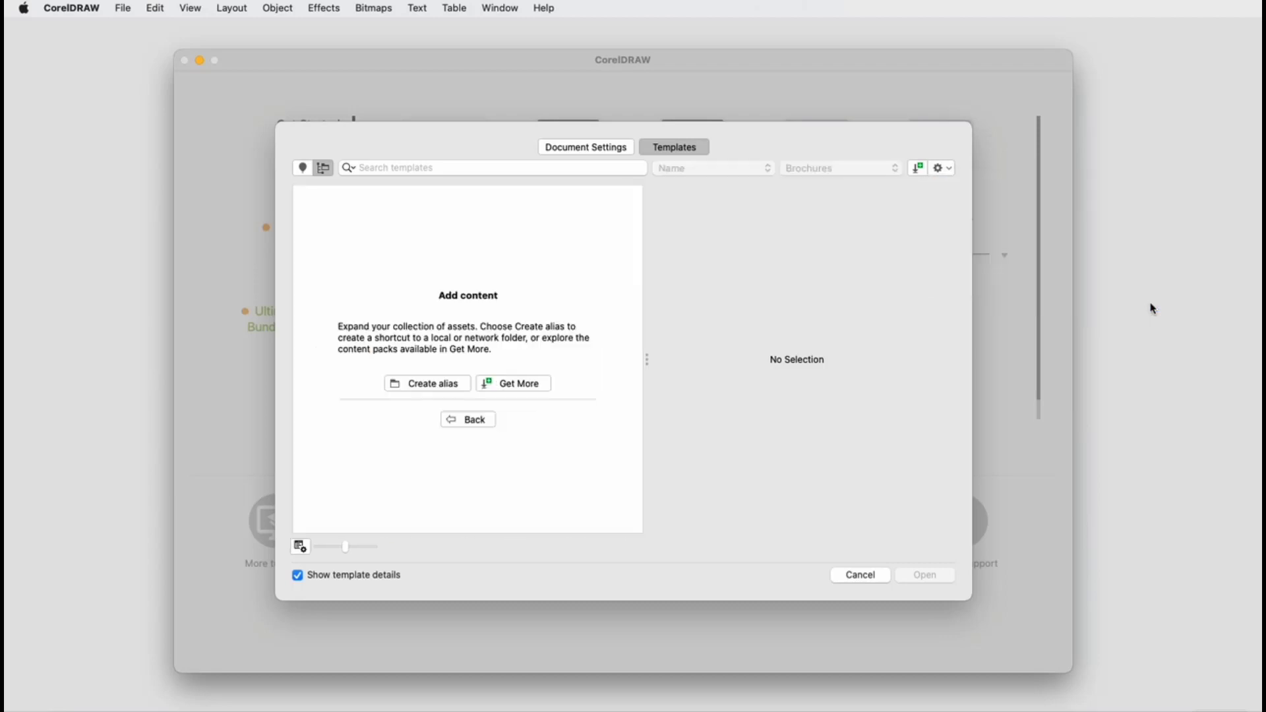
{"action": "left_click", "coordinate": [435, 387]}
{"action": "left_click", "coordinate": [381, 273]}
{"action": "left_click", "coordinate": [492, 284]}
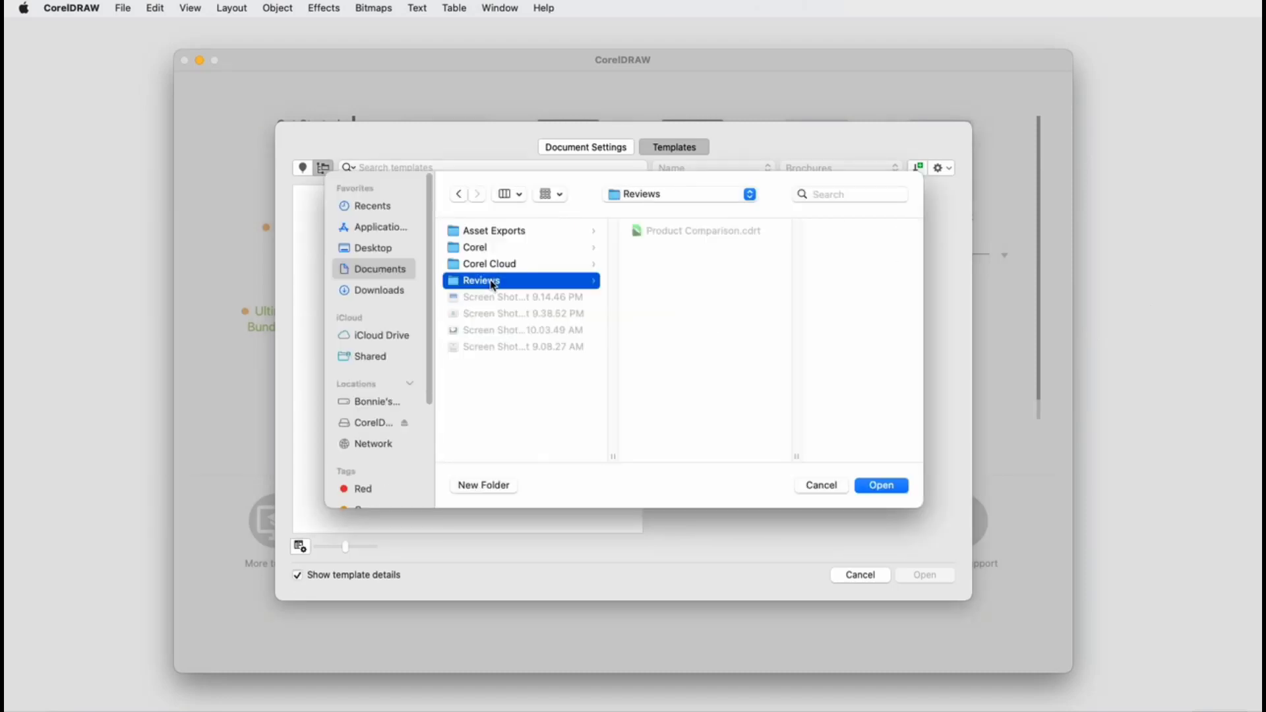
{"action": "left_click", "coordinate": [893, 489]}
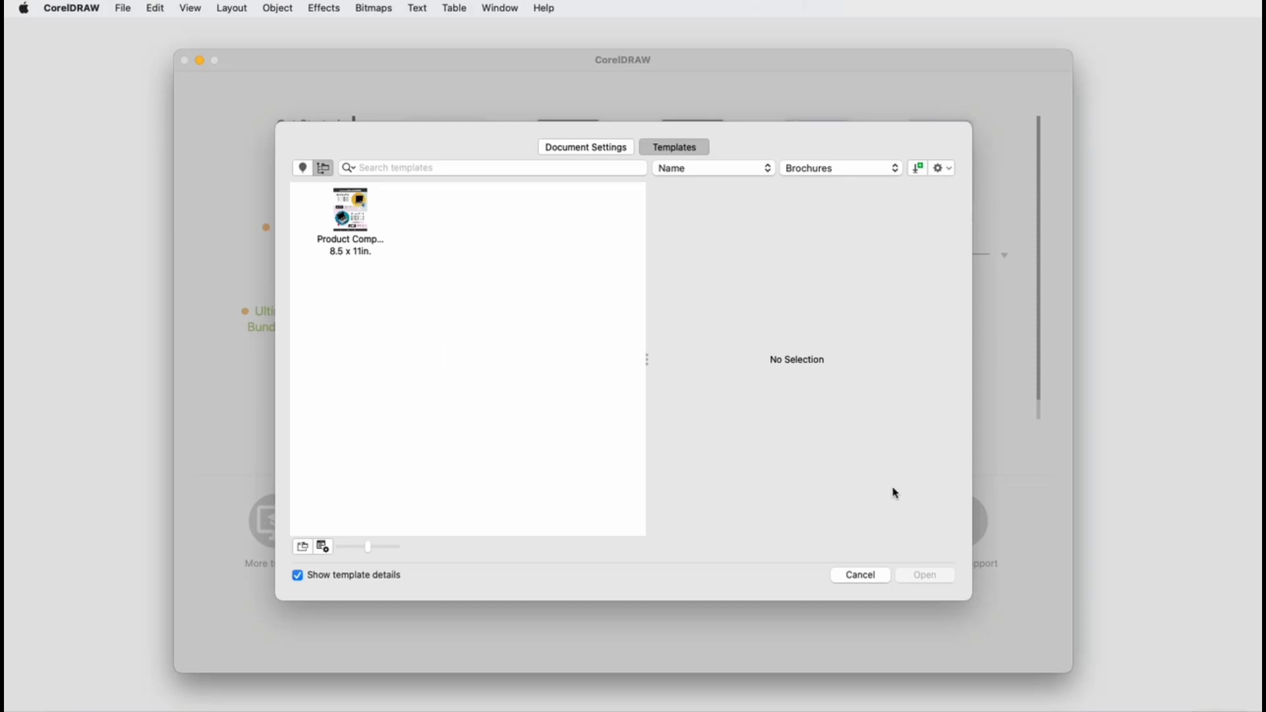
Step: Set the template content source back to All folders
{"action": "left_click", "coordinate": [949, 170]}
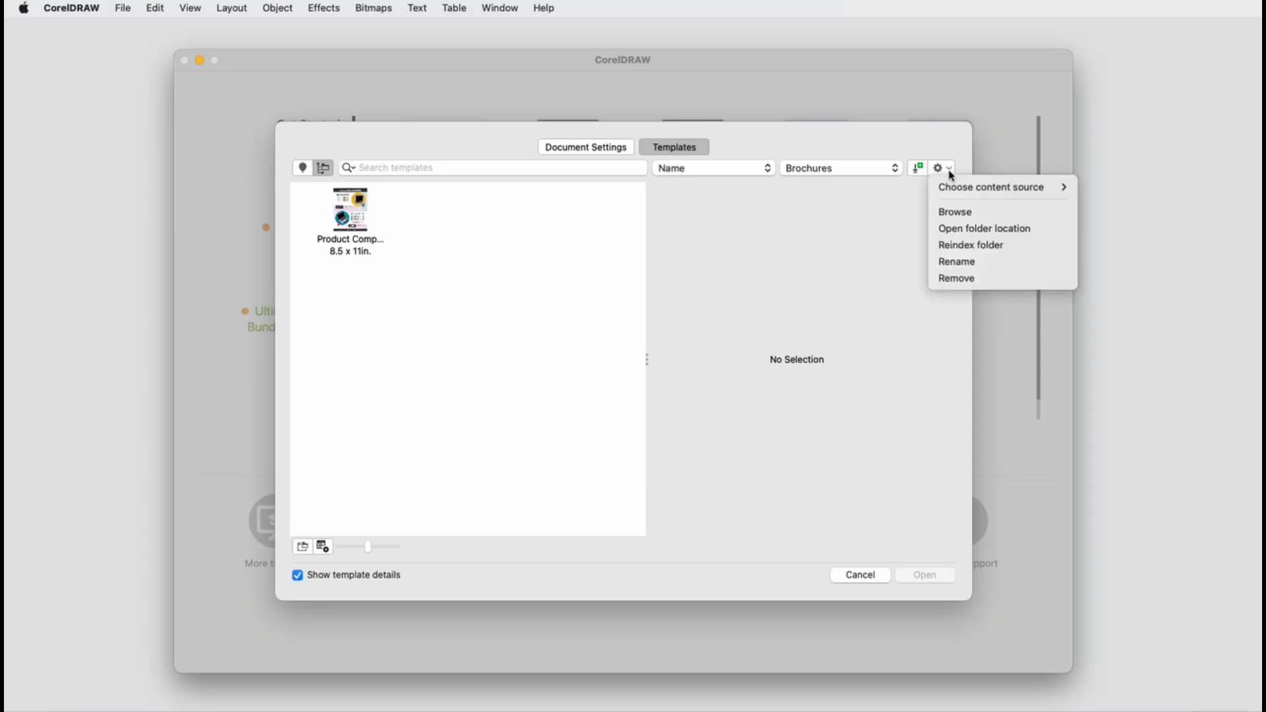
{"action": "mouse_move", "coordinate": [1046, 192]}
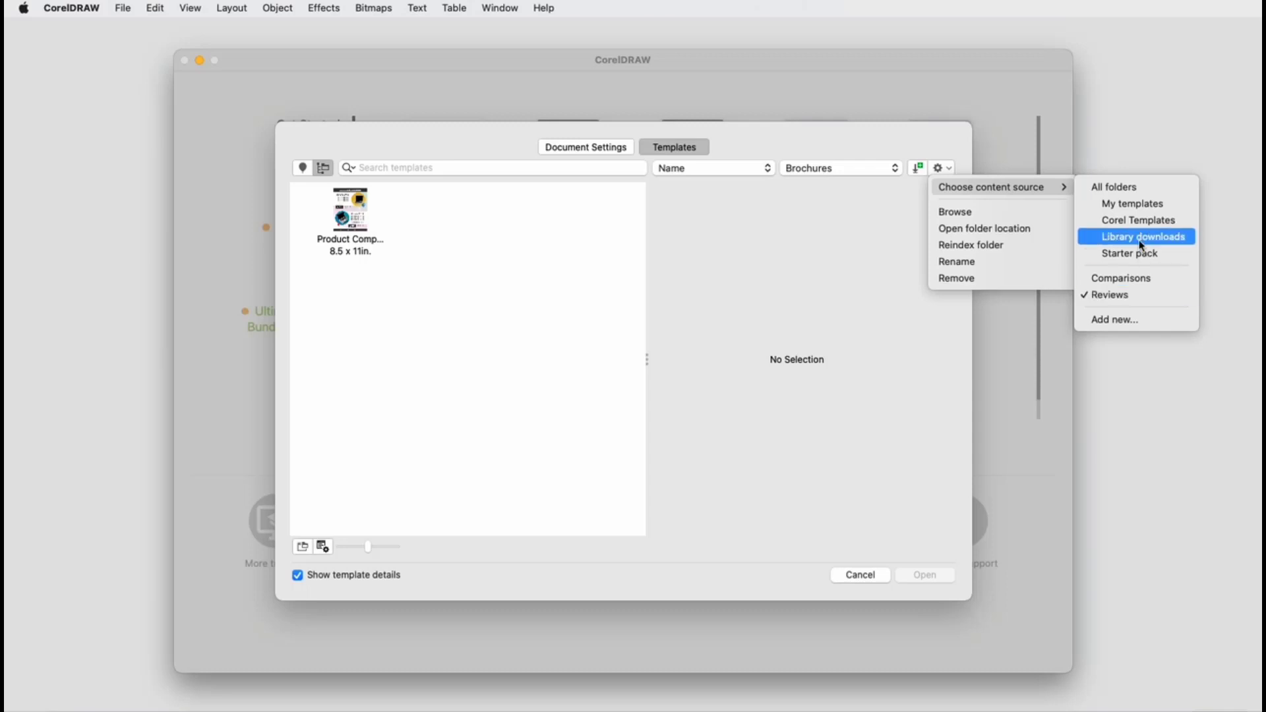
{"action": "left_click", "coordinate": [1147, 190]}
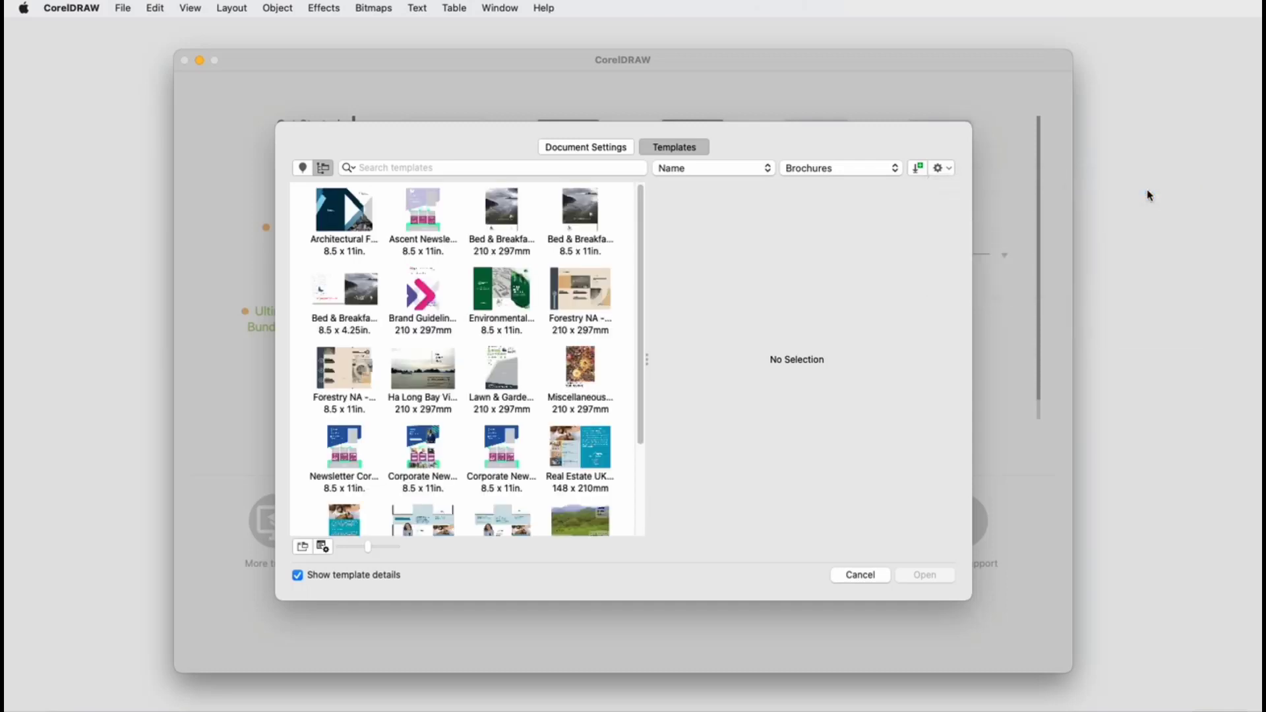
Step: Open the template browser's content source options menu
{"action": "left_click", "coordinate": [947, 170]}
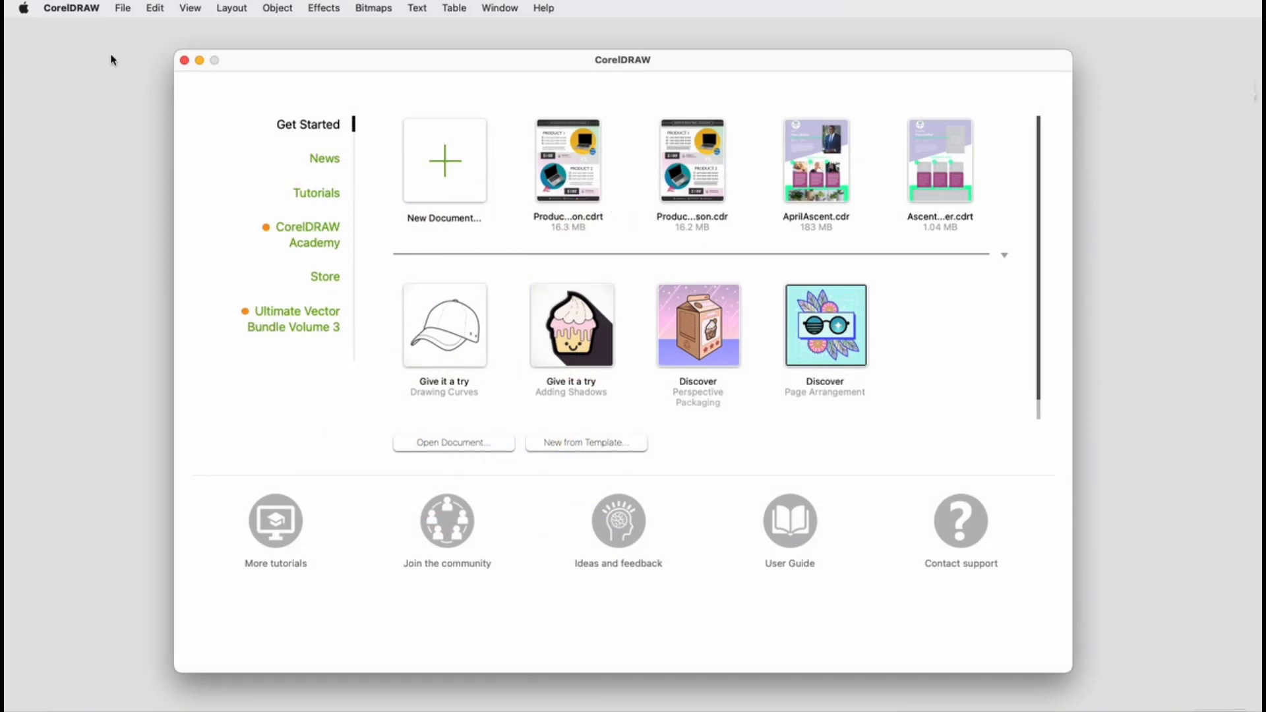
Step: Open Product Comparison.cdrt from the Reviews folder with File > Open
{"action": "left_click", "coordinate": [124, 8]}
{"action": "left_click", "coordinate": [154, 63]}
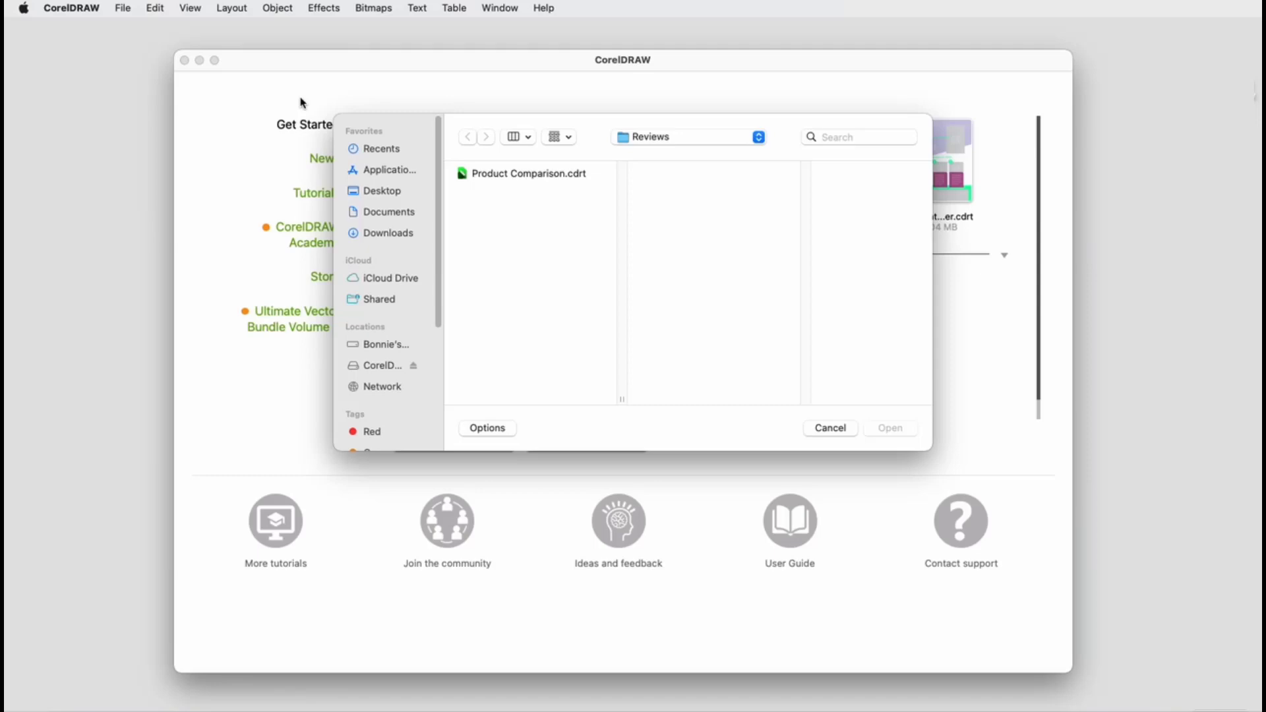
{"action": "left_click", "coordinate": [528, 175]}
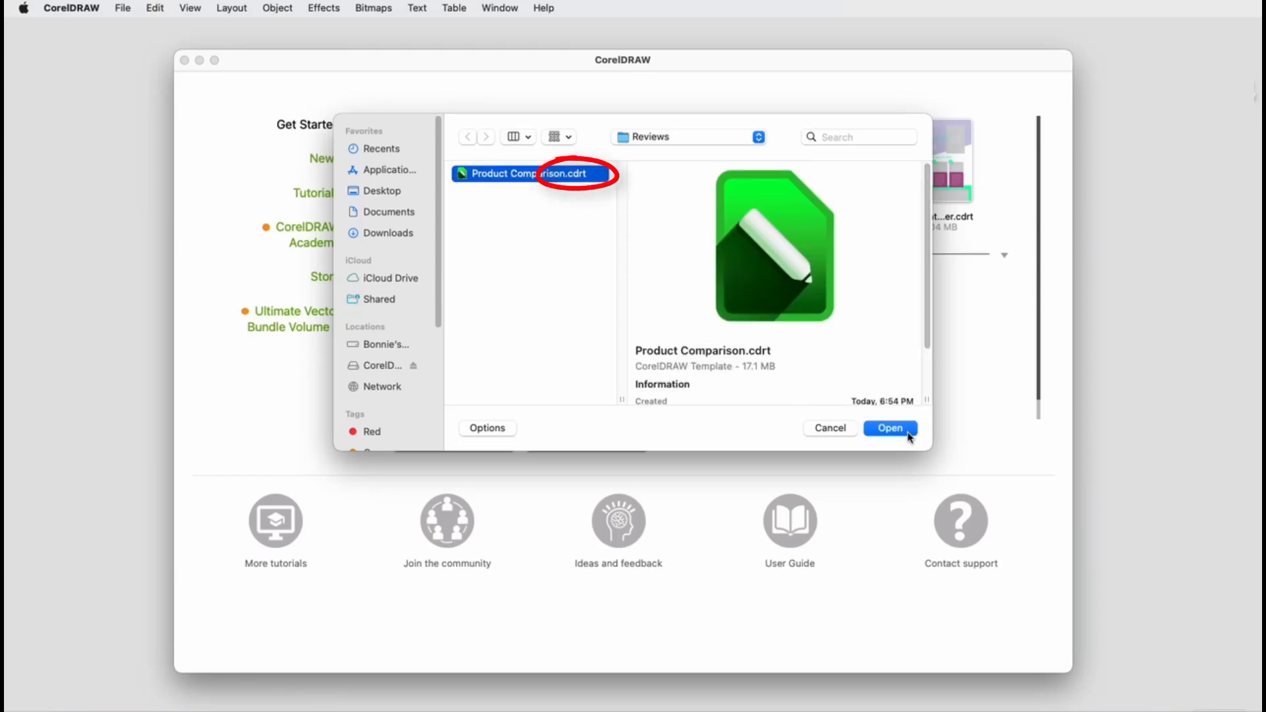
{"action": "left_click", "coordinate": [904, 430]}
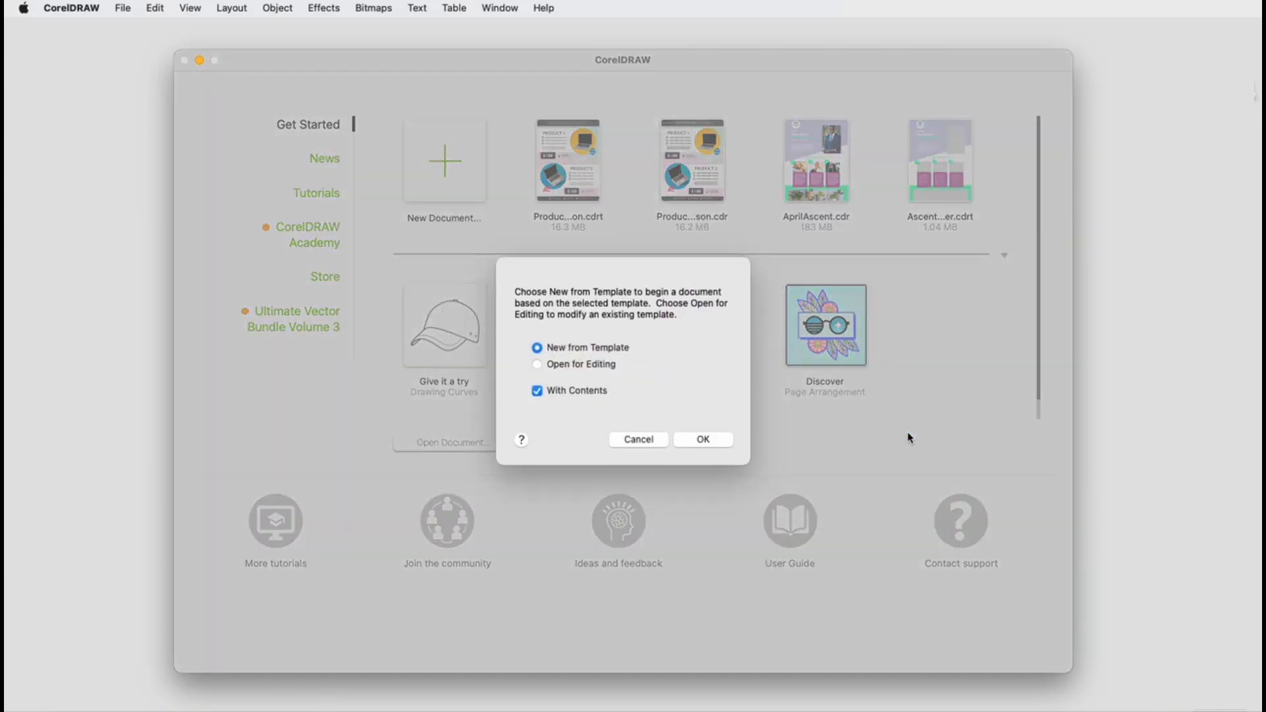